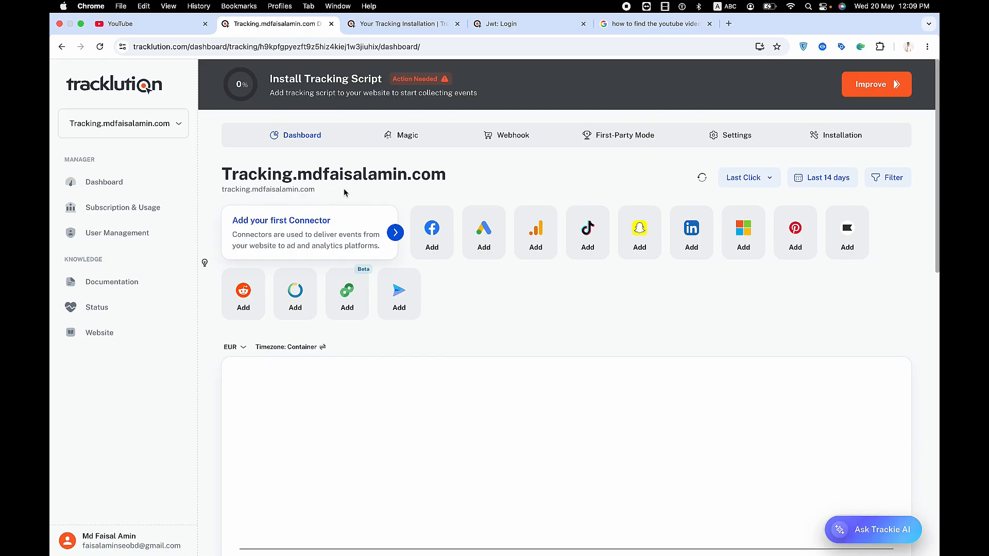
{"action": "left_click_drag", "start_coordinate": [327, 190], "coordinate": [220, 189]}
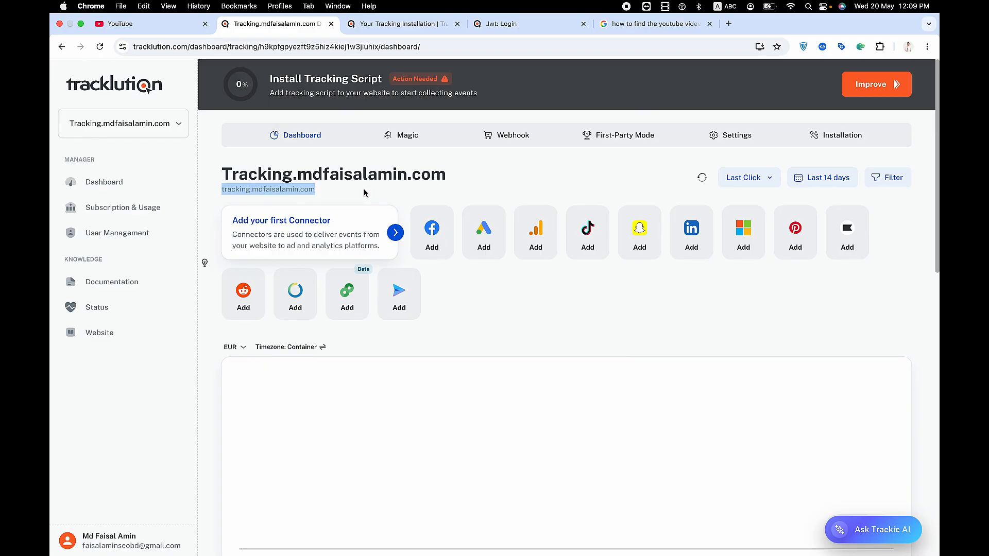
{"action": "left_click", "coordinate": [505, 168]}
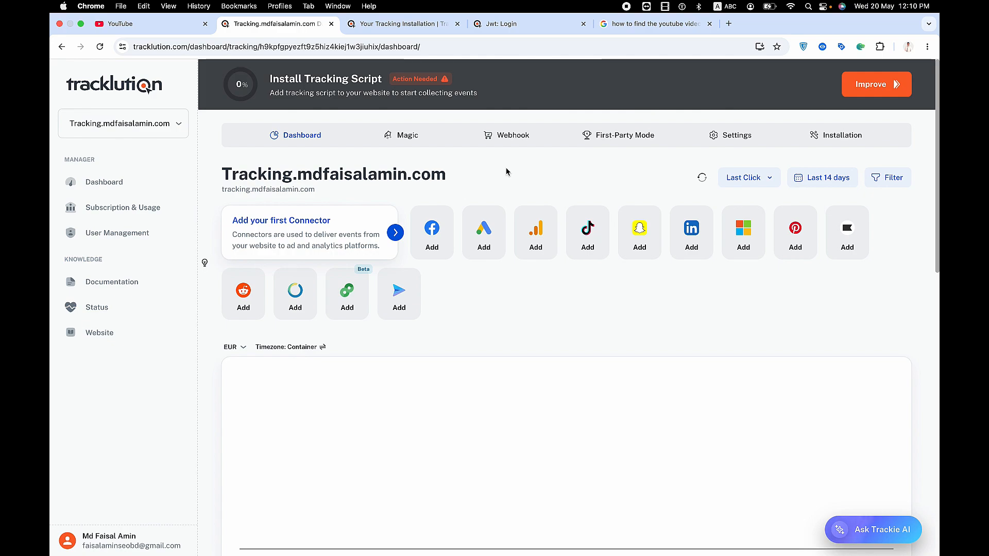
- Switch to Google Tag Manager and add the Tracklution tag template from the Community Template Gallery to the workspace
{"action": "left_click", "coordinate": [285, 6]}
{"action": "left_click", "coordinate": [314, 77]}
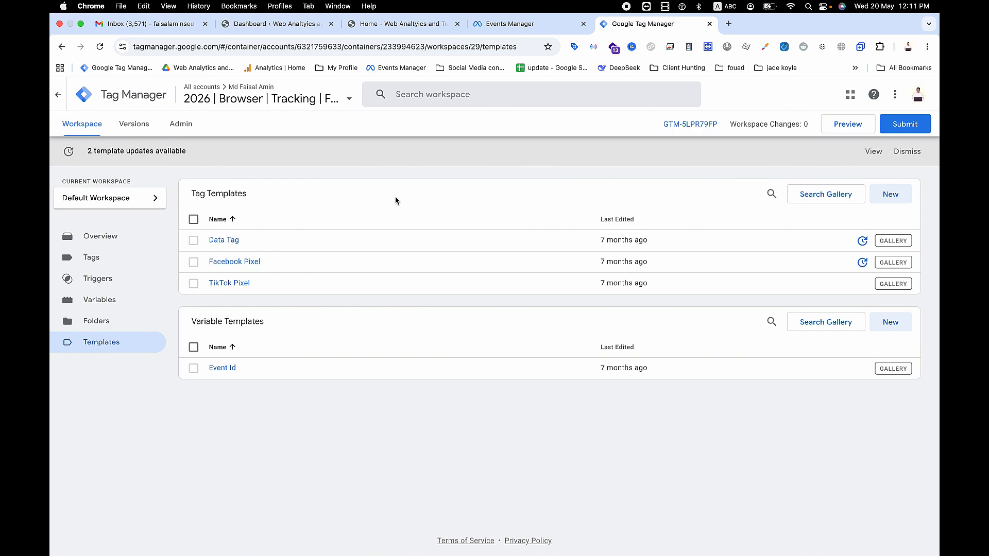
{"action": "left_click", "coordinate": [830, 197]}
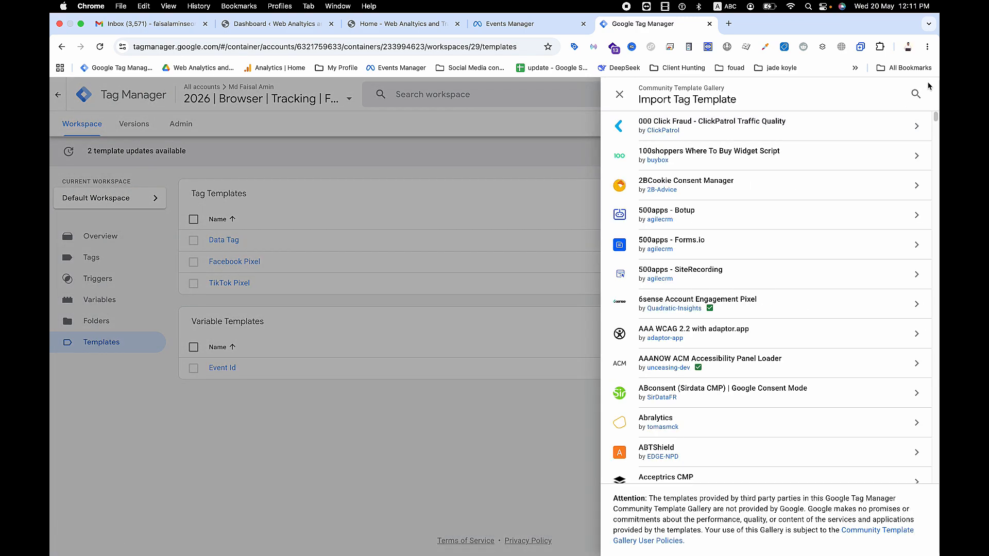
{"action": "left_click", "coordinate": [916, 95]}
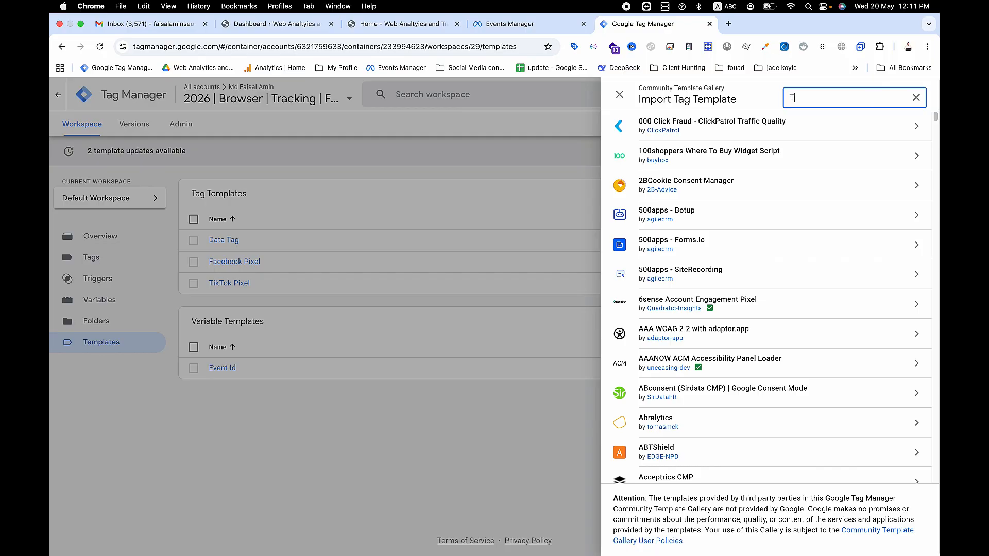
{"action": "type", "text": "Tracklution"}
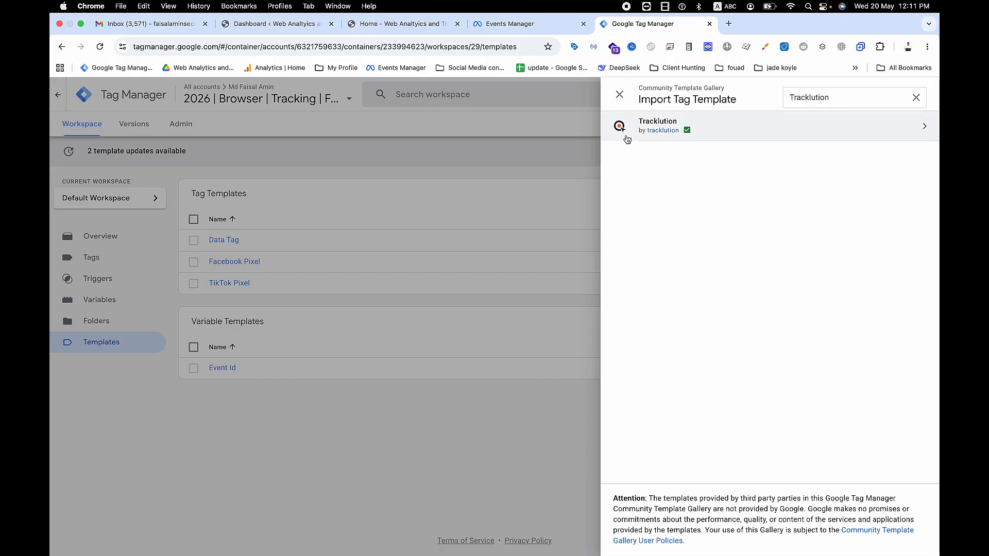
{"action": "left_click", "coordinate": [802, 125]}
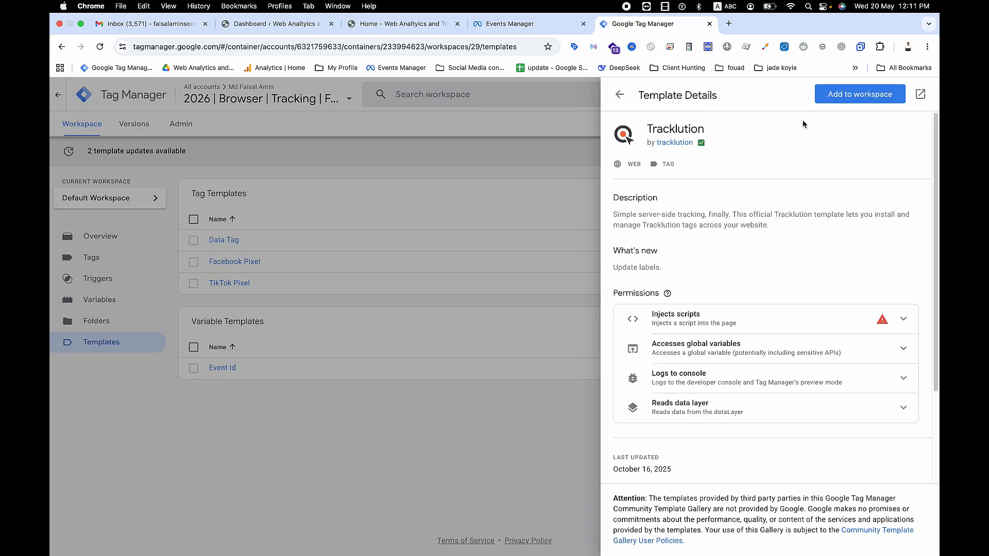
{"action": "left_click", "coordinate": [844, 99]}
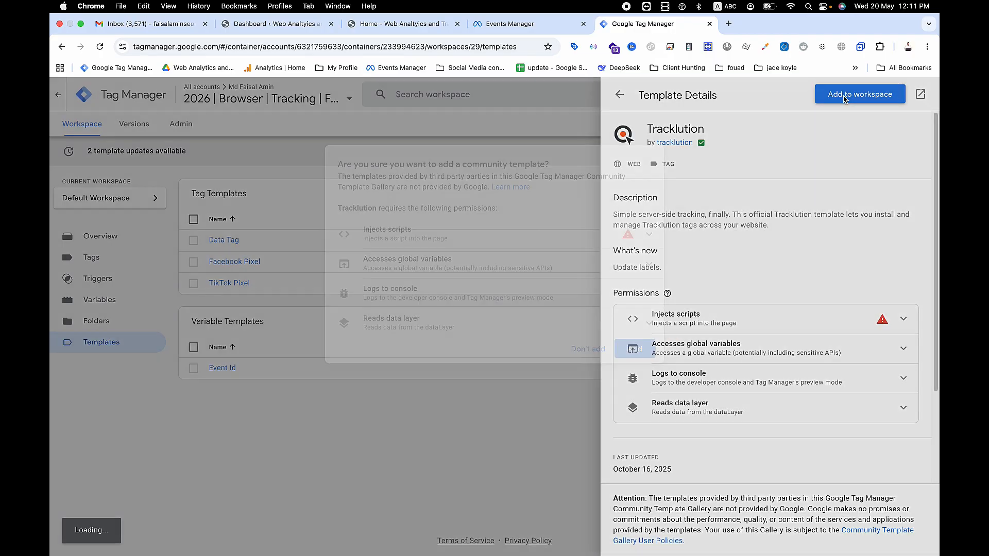
{"action": "left_click", "coordinate": [628, 348]}
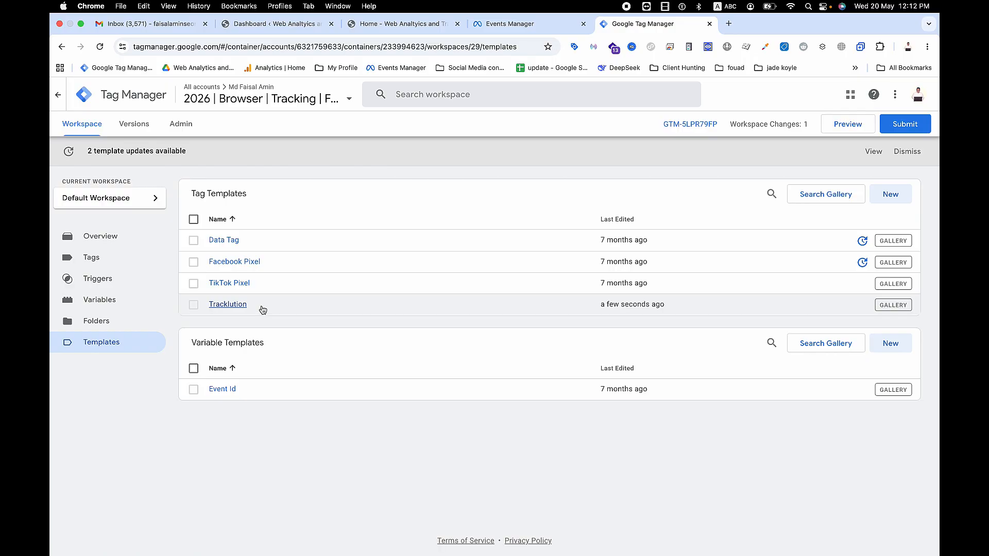
- Create a new tag that uses the Tracklution template from the Community Template Gallery as its tag type
{"action": "left_click", "coordinate": [105, 264]}
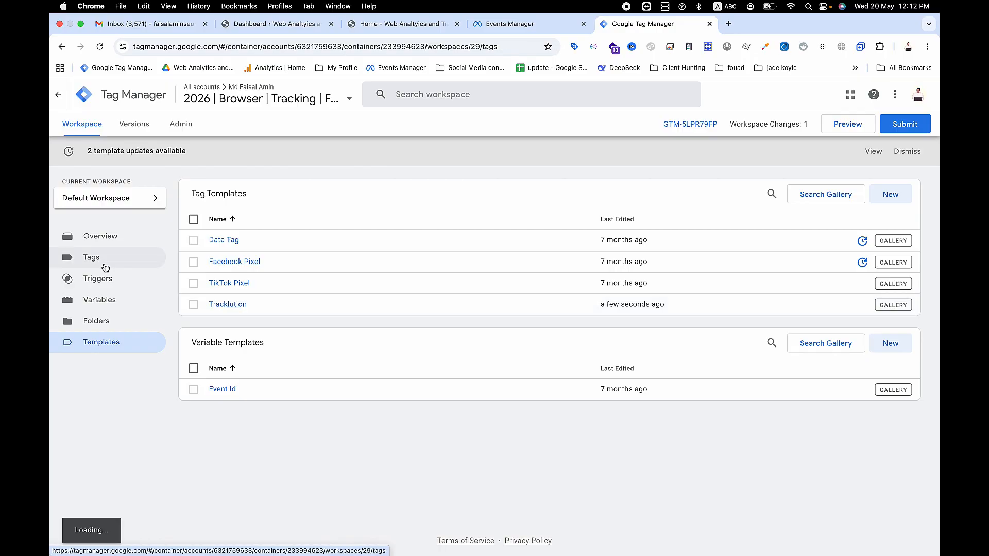
{"action": "left_click", "coordinate": [890, 195]}
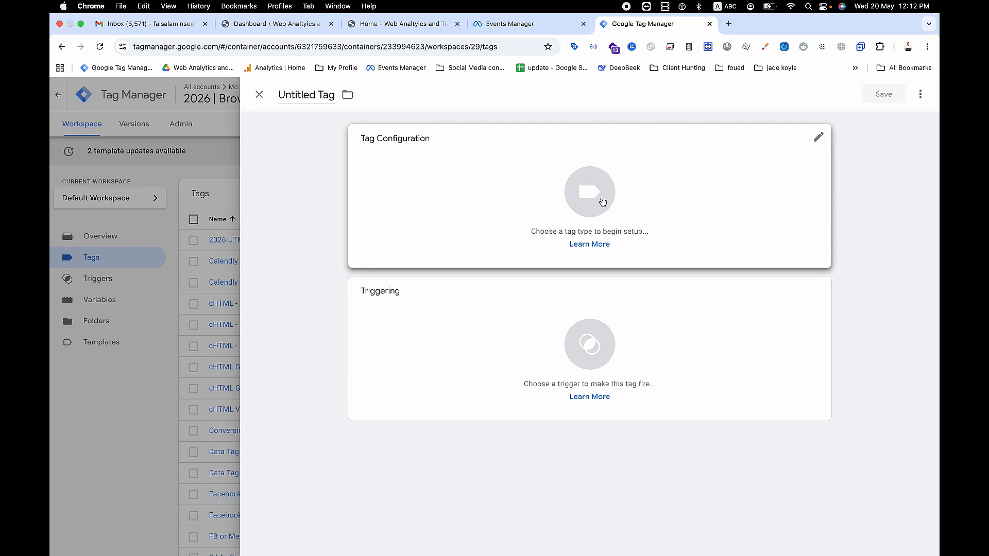
{"action": "left_click", "coordinate": [600, 201]}
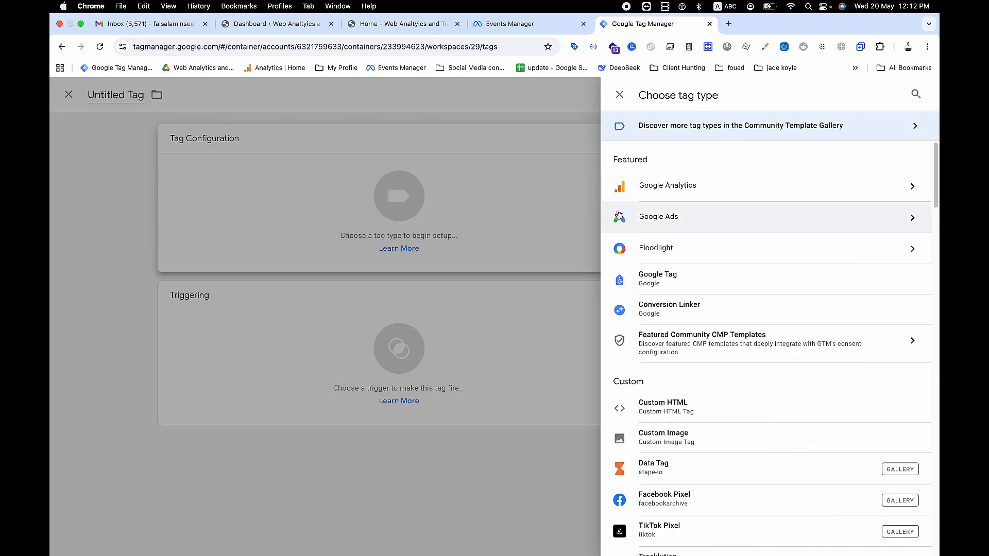
{"action": "left_click", "coordinate": [902, 128]}
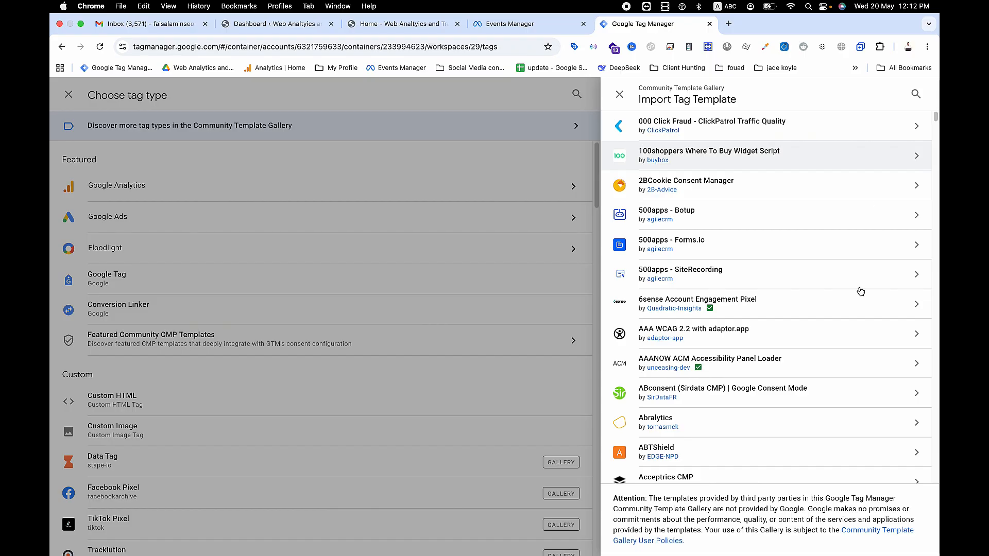
{"action": "scroll", "coordinate": [801, 301], "scroll_direction": "down", "scroll_amount": 2}
{"action": "scroll", "coordinate": [801, 301], "scroll_direction": "down", "scroll_amount": 15}
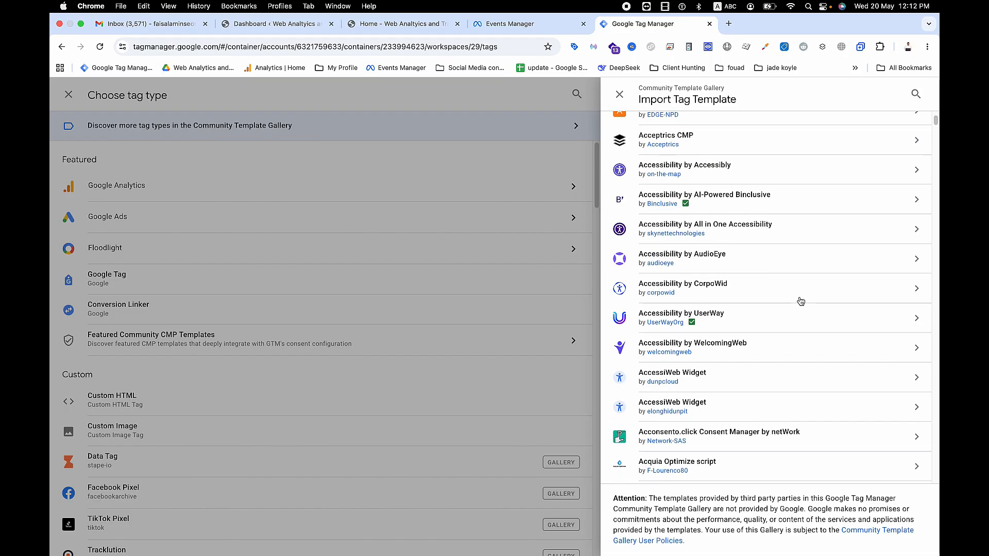
{"action": "left_click", "coordinate": [914, 95]}
{"action": "type", "text": "trackl"}
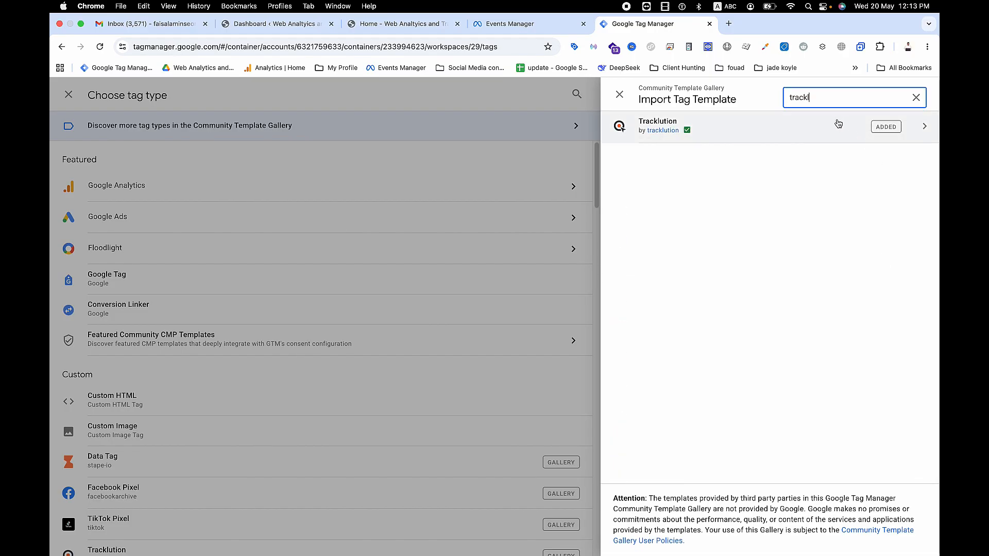
{"action": "left_click", "coordinate": [830, 124]}
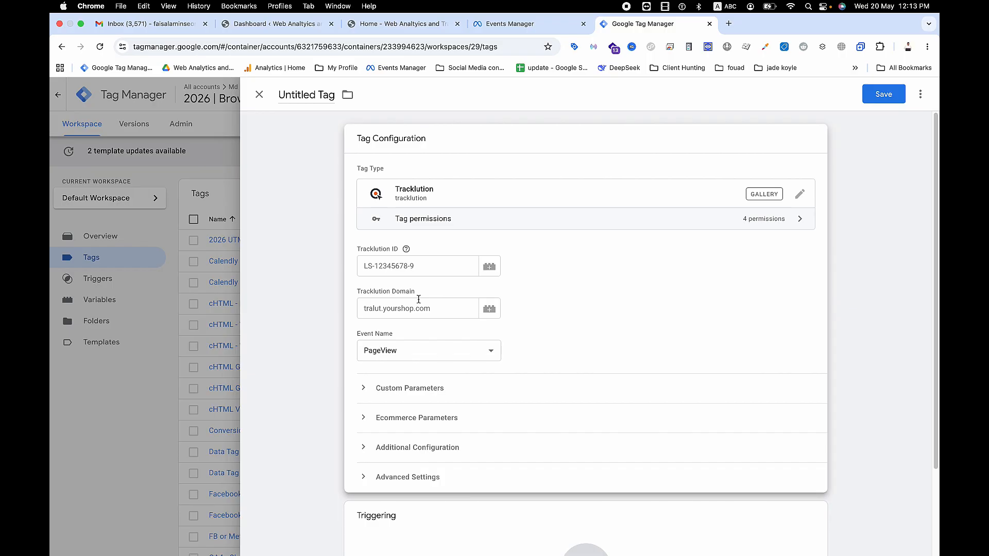
- Copy the Tracklution ID from the Tracklution installation instructions into the new tag's Tracklution ID field in Google Tag Manager
{"action": "key", "text": "super+grave"}
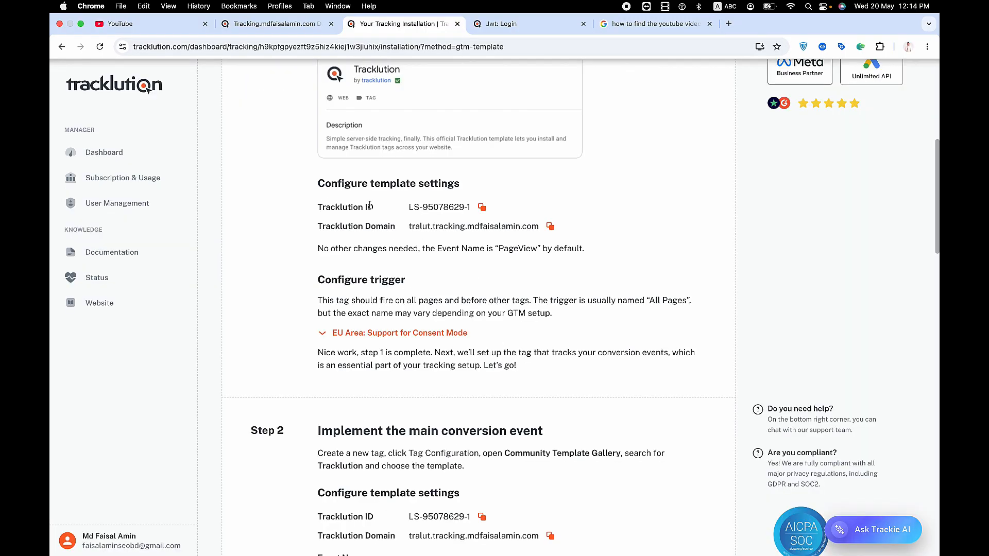
{"action": "left_click", "coordinate": [482, 208]}
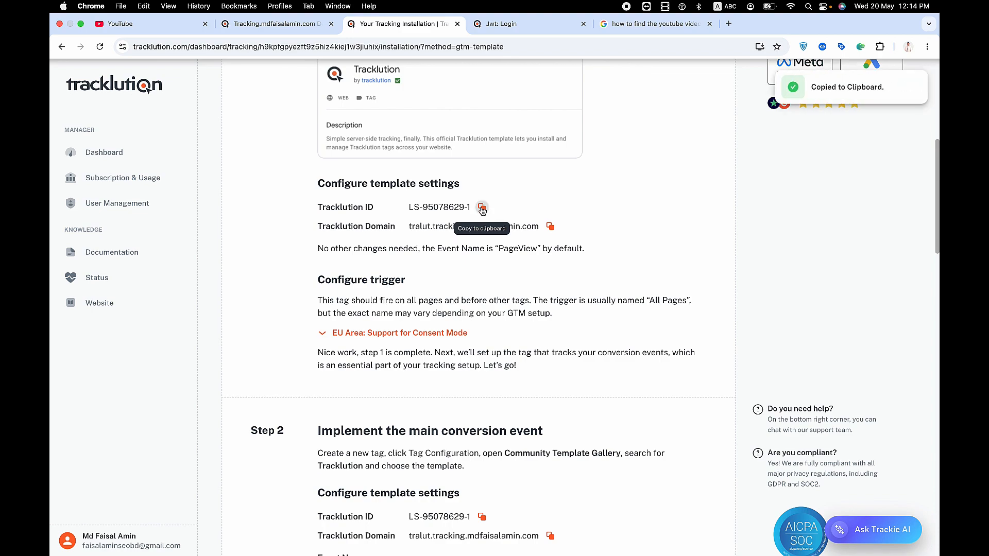
{"action": "left_click", "coordinate": [280, 5]}
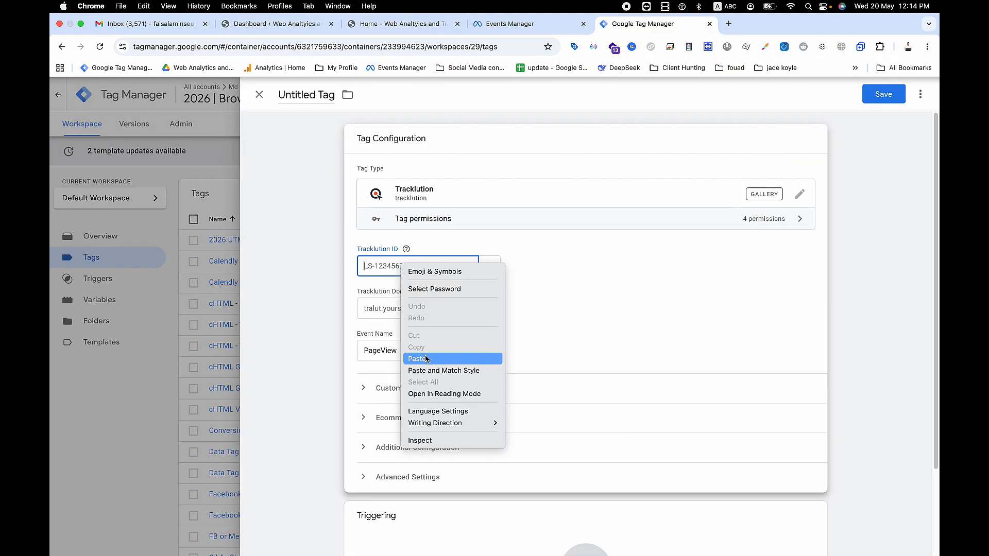
{"action": "left_click", "coordinate": [425, 359]}
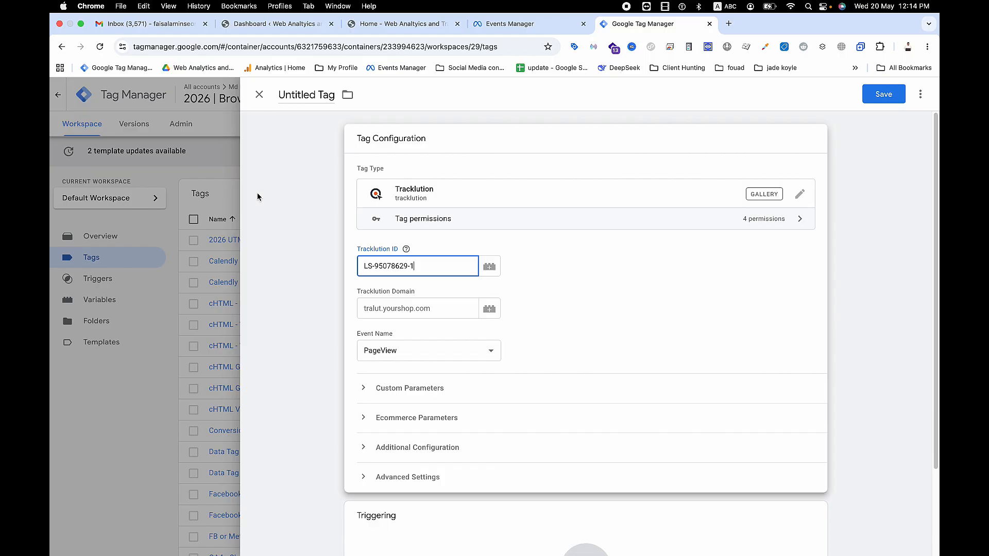
- Switch to Tracklution and examine the CNAME record that First-Party Mode requires in the website's DNS settings
{"action": "left_click", "coordinate": [280, 6]}
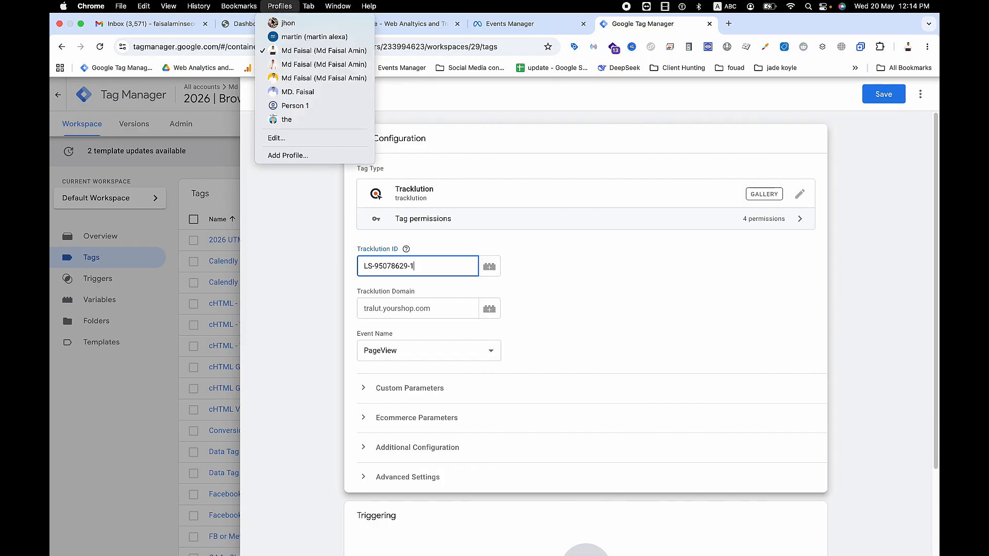
{"action": "left_click", "coordinate": [309, 64]}
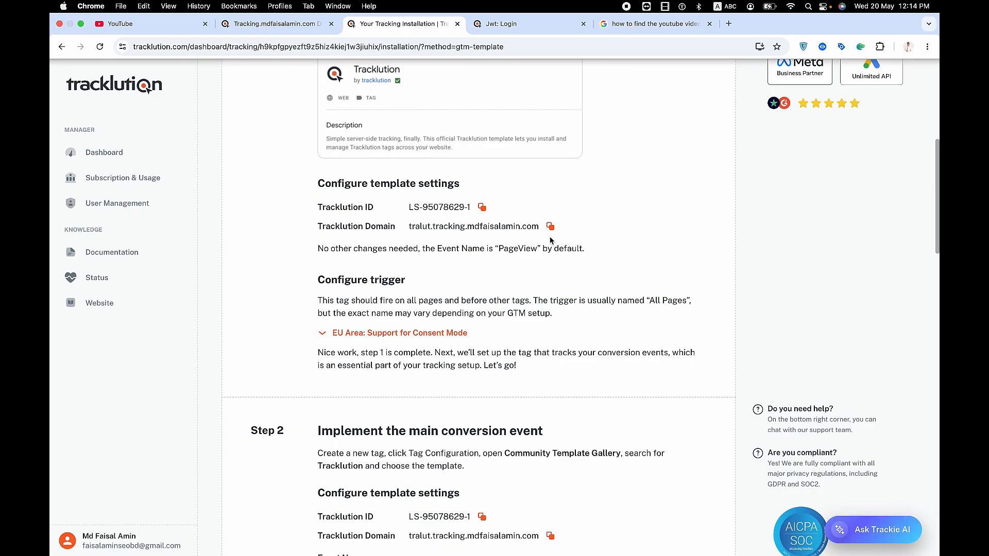
{"action": "scroll", "coordinate": [550, 240], "scroll_direction": "up", "scroll_amount": 10}
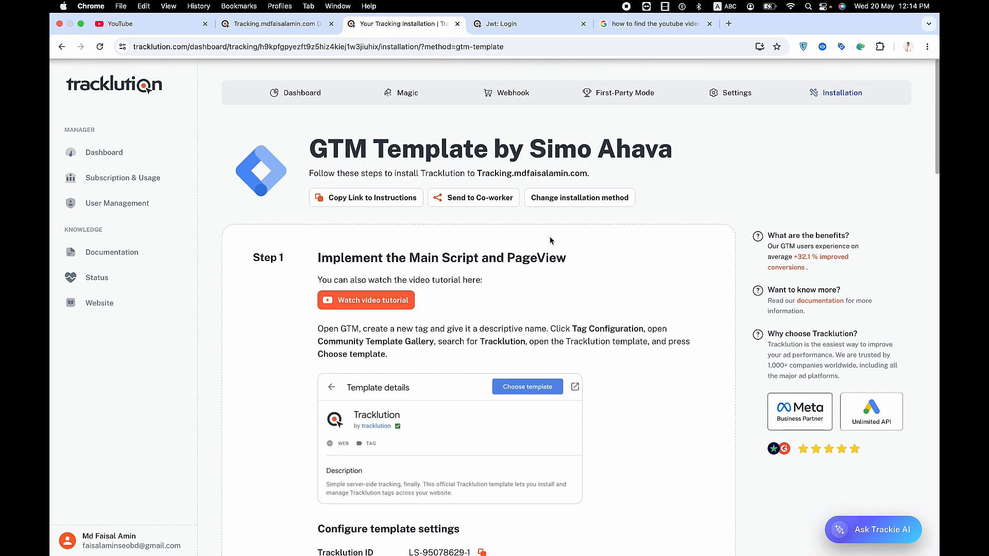
{"action": "left_click", "coordinate": [611, 96]}
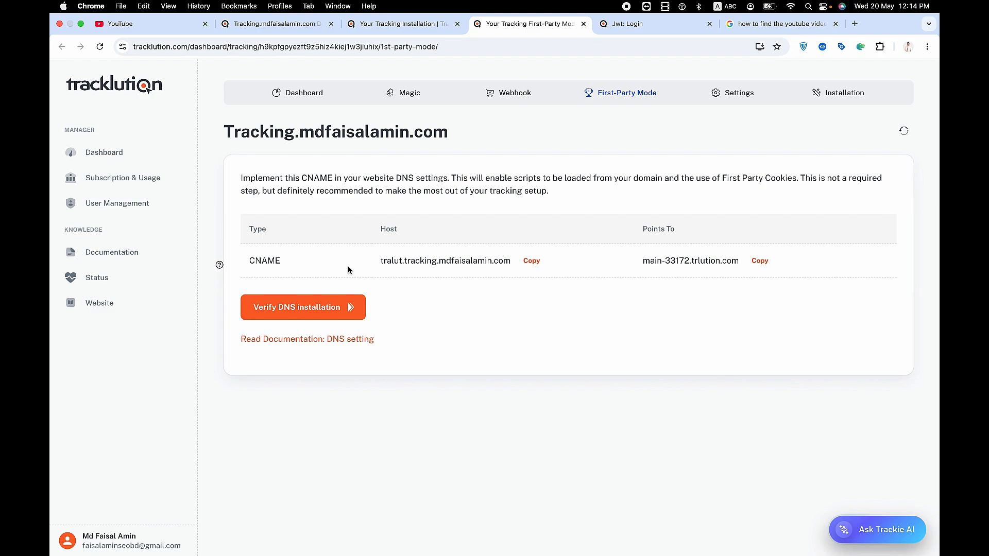
{"action": "left_click_drag", "start_coordinate": [245, 264], "coordinate": [306, 265]}
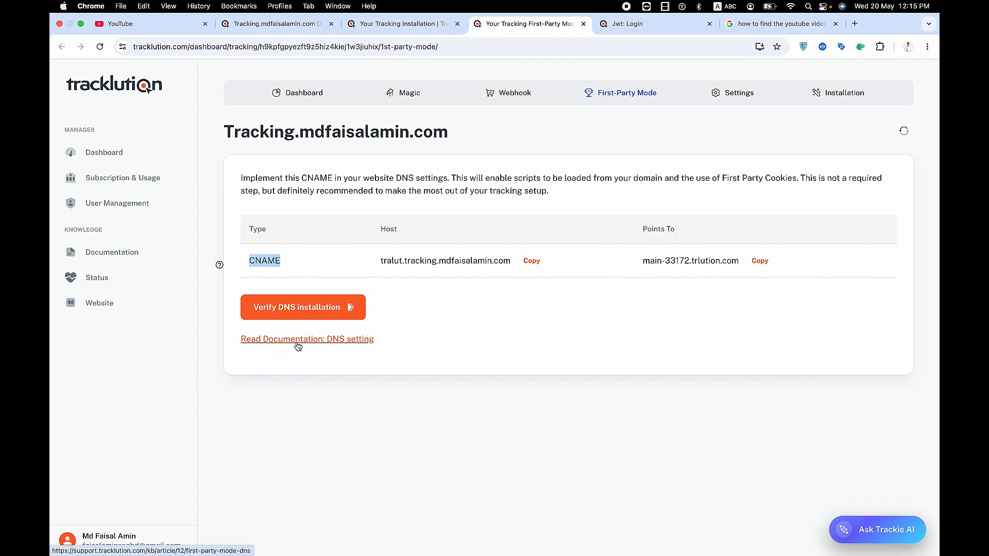
- Copy the Tracklution Domain from the GTM template installation instructions into the new tag's Tracklution Domain field in Google Tag Manager
{"action": "left_click", "coordinate": [368, 26]}
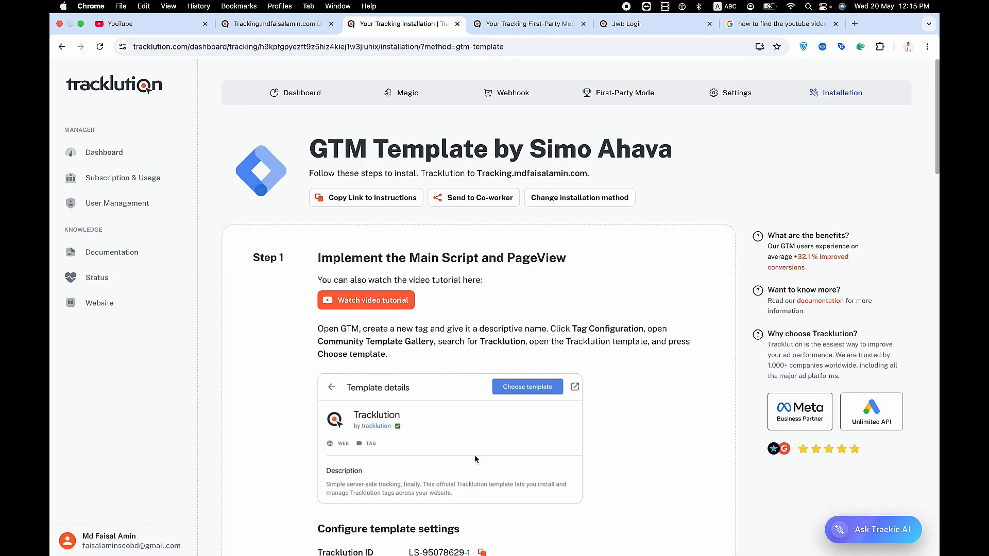
{"action": "scroll", "coordinate": [336, 362], "scroll_direction": "down", "scroll_amount": 10}
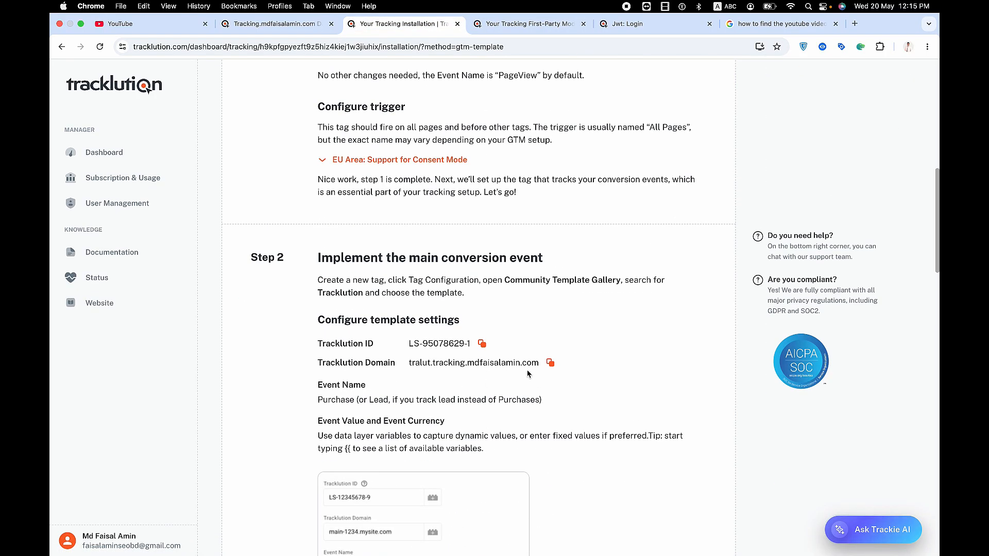
{"action": "left_click", "coordinate": [550, 363]}
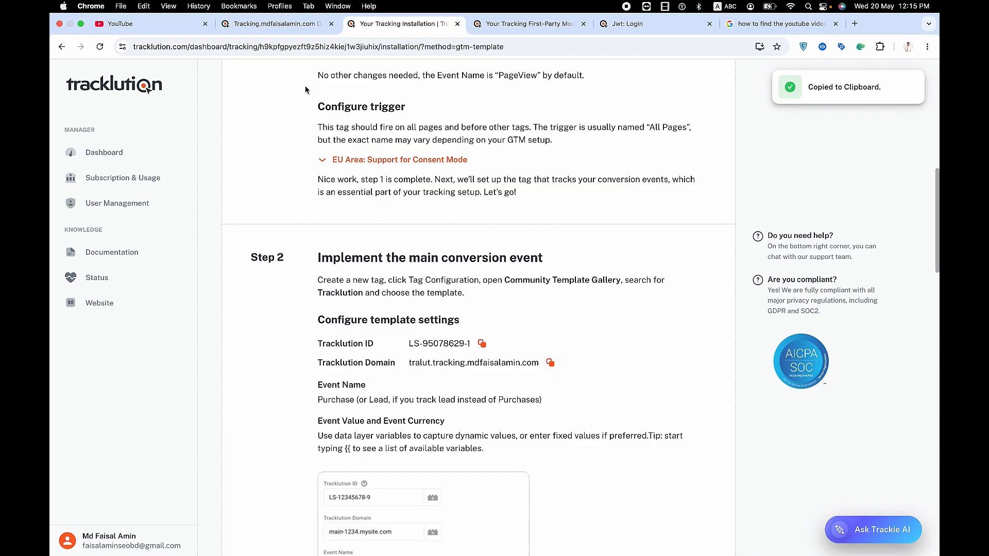
{"action": "left_click", "coordinate": [279, 6]}
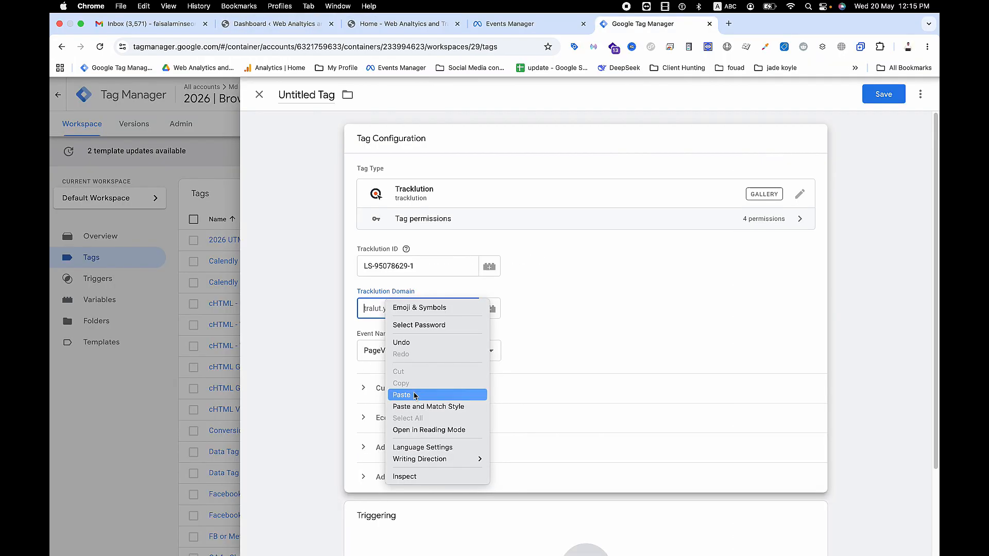
{"action": "left_click", "coordinate": [415, 396]}
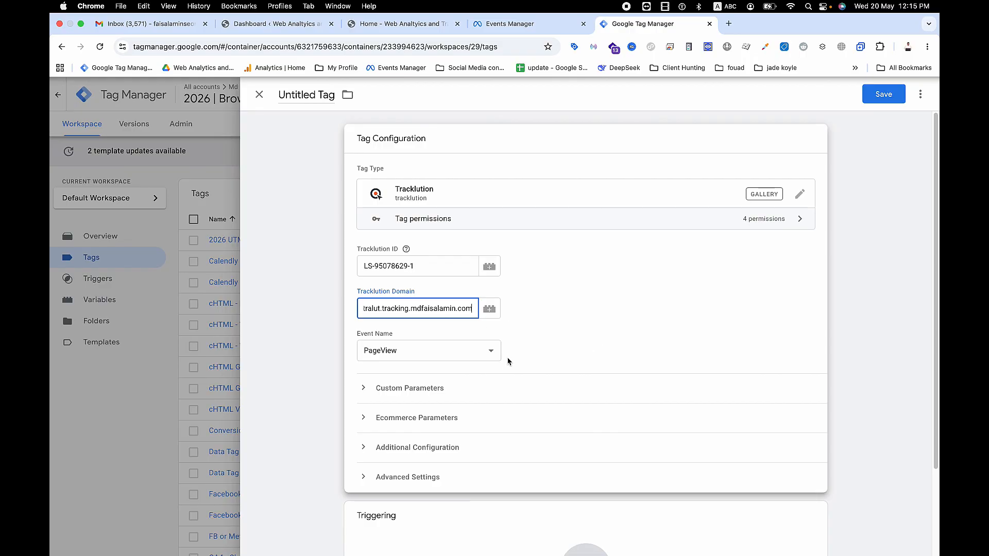
- Review the Event Name options and the Custom Parameters fields in the tag configuration, keeping PageView as the event
{"action": "left_click", "coordinate": [479, 354]}
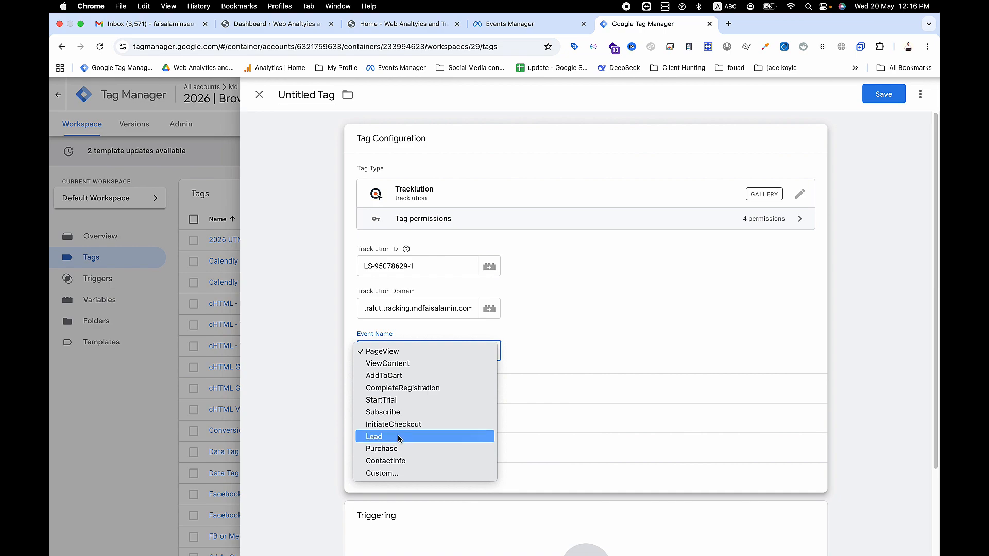
{"action": "left_click", "coordinate": [597, 338]}
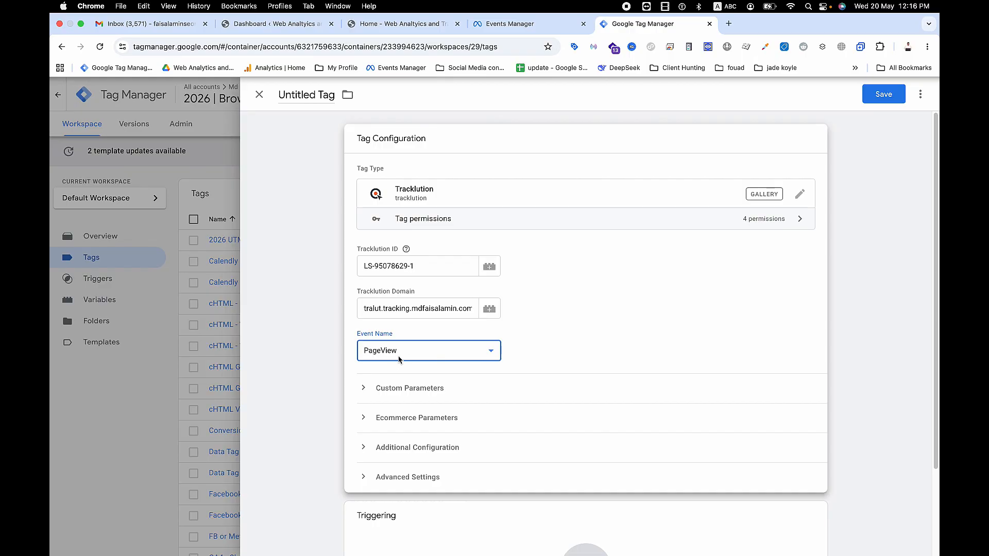
{"action": "left_click", "coordinate": [360, 391]}
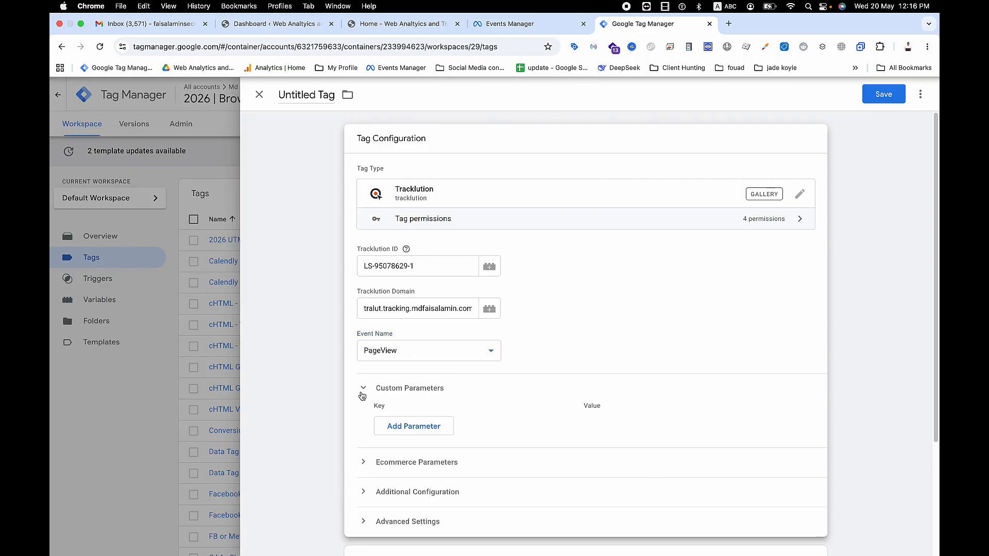
{"action": "left_click", "coordinate": [407, 429]}
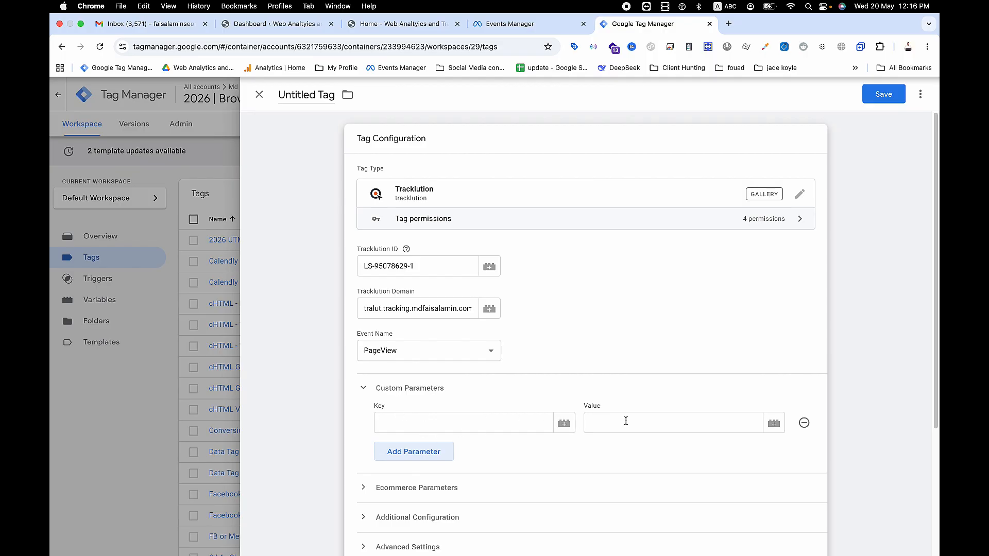
{"action": "left_click", "coordinate": [364, 388]}
{"action": "left_click", "coordinate": [362, 419]}
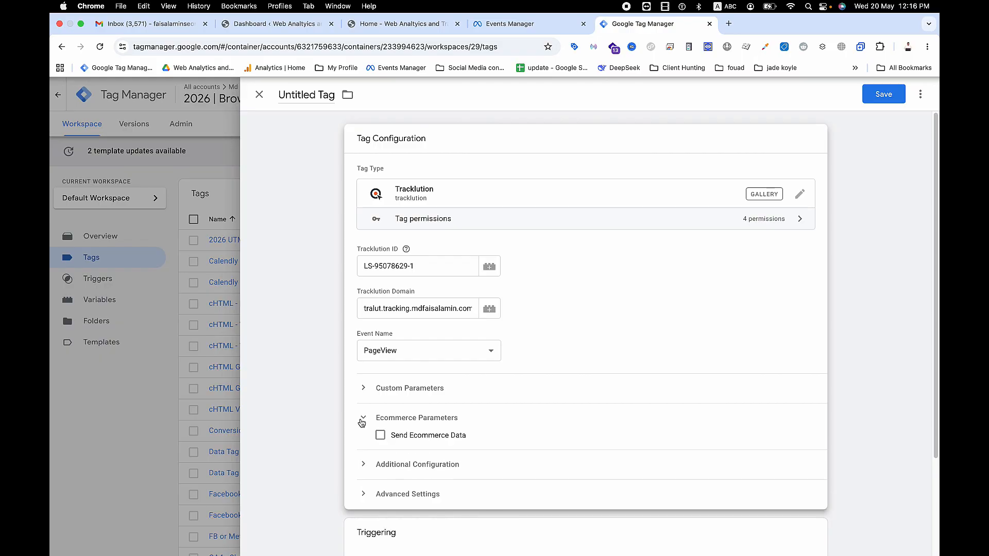
- Enable Send Ecommerce Data, reviewing the Variable source's options before selecting GA4 Data Layer as the data source
{"action": "left_click", "coordinate": [379, 438]}
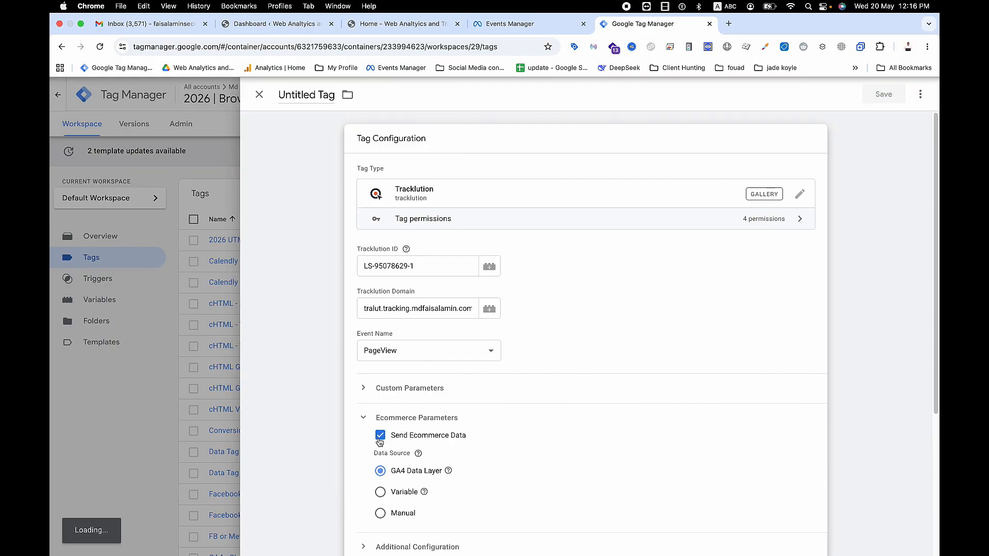
{"action": "scroll", "coordinate": [542, 462], "scroll_direction": "down", "scroll_amount": 3}
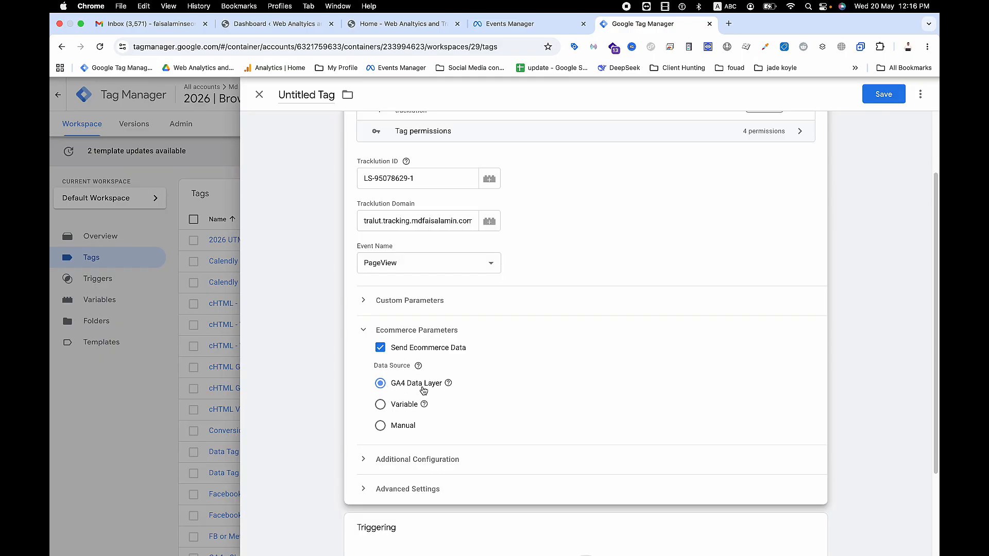
{"action": "left_click", "coordinate": [381, 407]}
{"action": "left_click", "coordinate": [444, 428]}
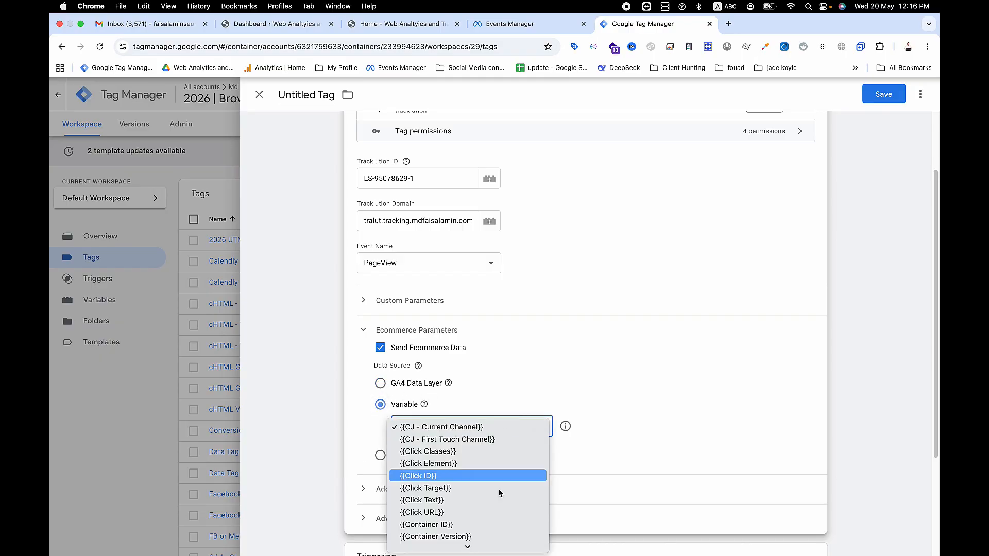
{"action": "left_click", "coordinate": [508, 406]}
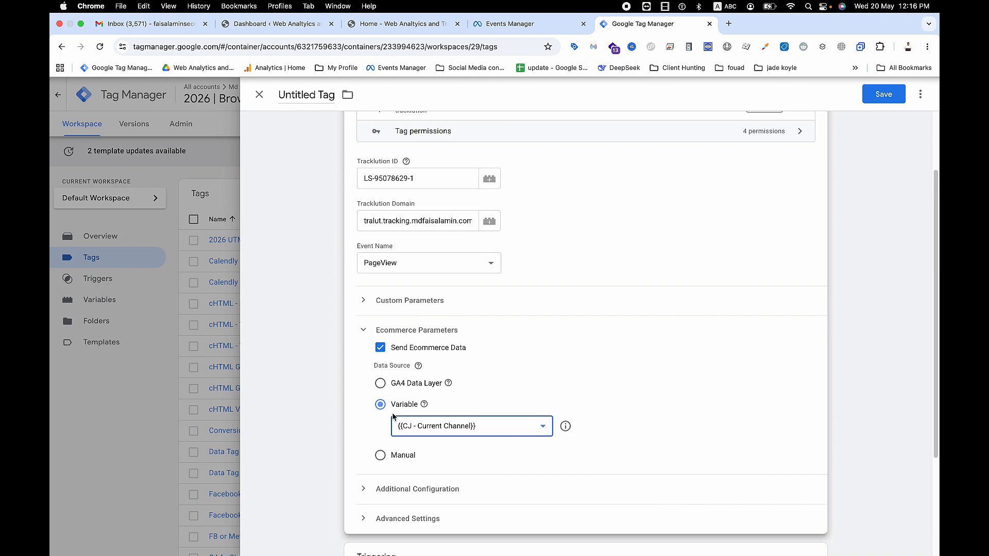
{"action": "left_click", "coordinate": [380, 383]}
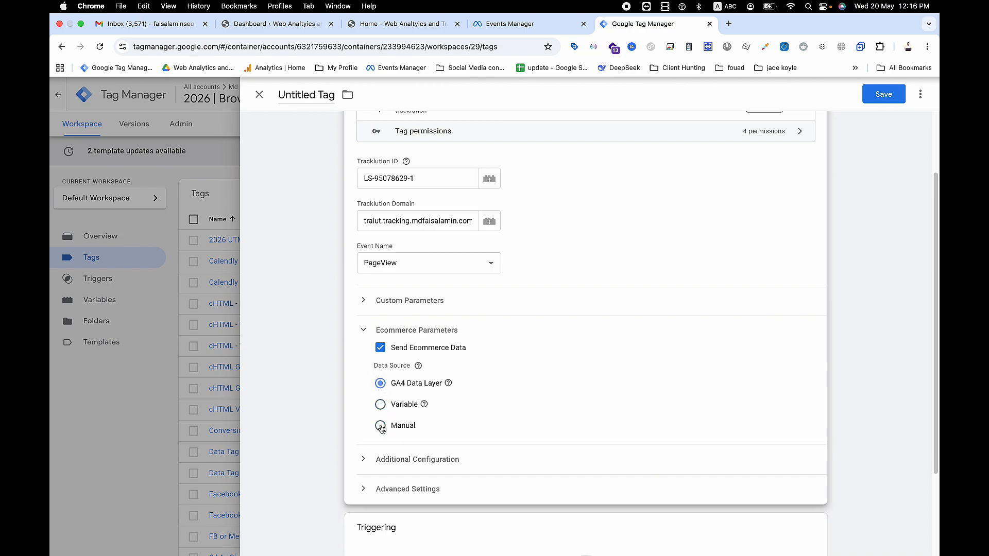
- Switch the ecommerce data source to Manual and examine its parameter fields and the available Items options
{"action": "left_click", "coordinate": [388, 428]}
{"action": "scroll", "coordinate": [560, 412], "scroll_direction": "down", "scroll_amount": 4}
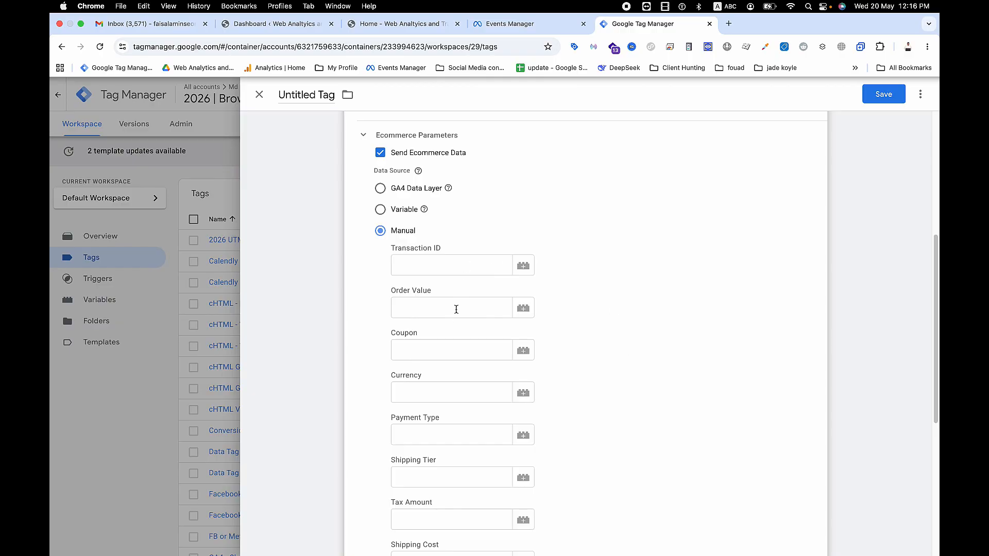
{"action": "scroll", "coordinate": [454, 397], "scroll_direction": "down", "scroll_amount": 2}
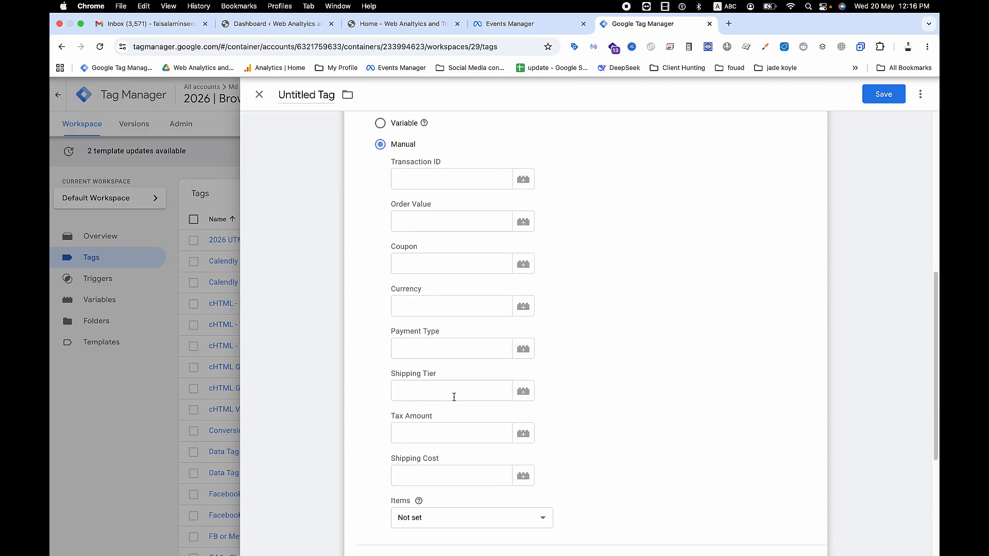
{"action": "scroll", "coordinate": [454, 397], "scroll_direction": "down", "scroll_amount": 2}
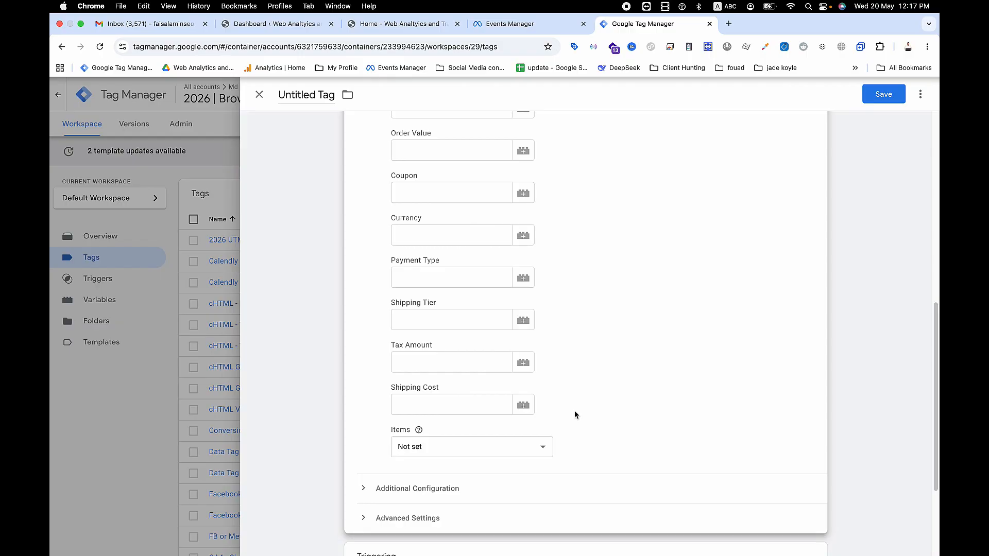
{"action": "left_click", "coordinate": [542, 447]}
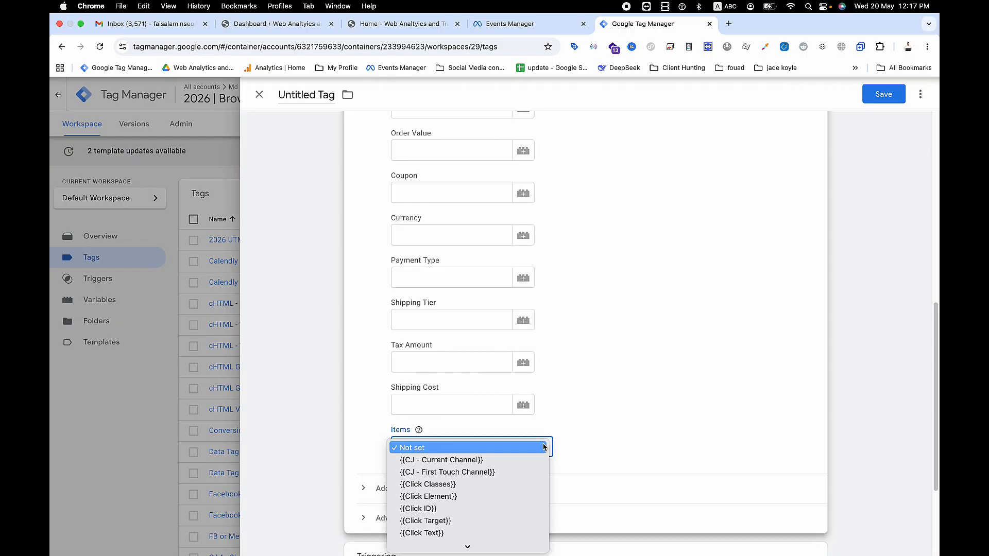
{"action": "left_click", "coordinate": [616, 393]}
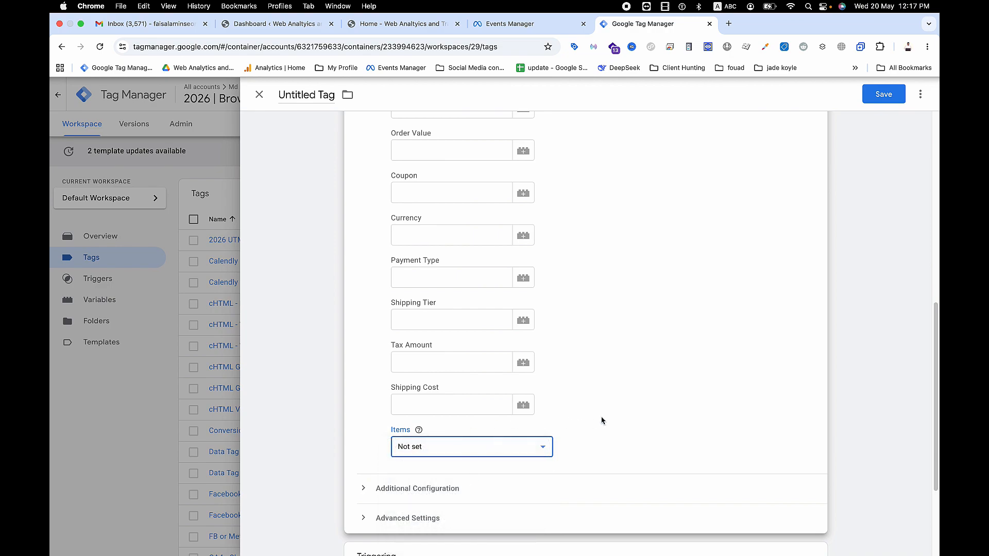
- Examine the tag's Advanced Settings, including the additional consent checks under Consent Settings
{"action": "scroll", "coordinate": [604, 418], "scroll_direction": "down", "scroll_amount": 6}
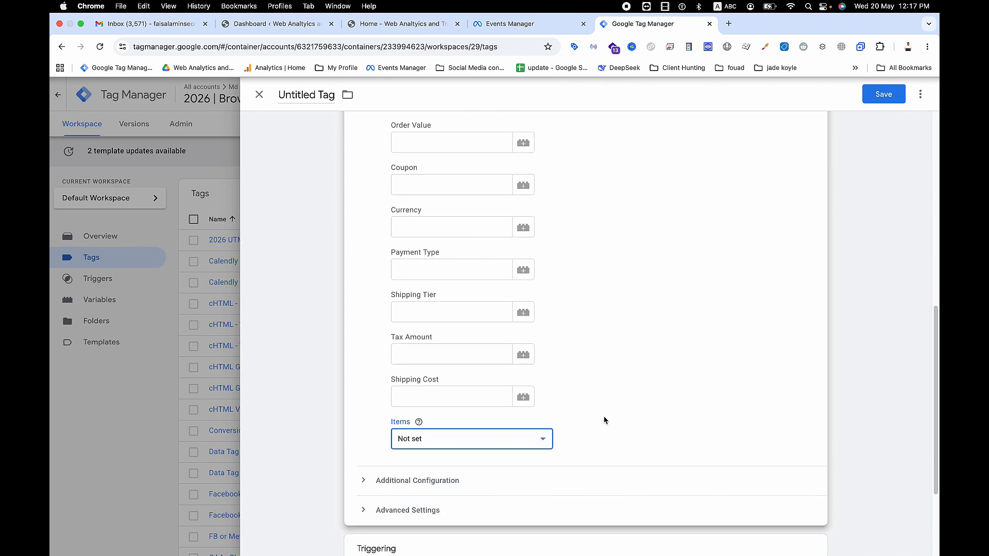
{"action": "left_click", "coordinate": [407, 183]}
{"action": "left_click", "coordinate": [381, 394]}
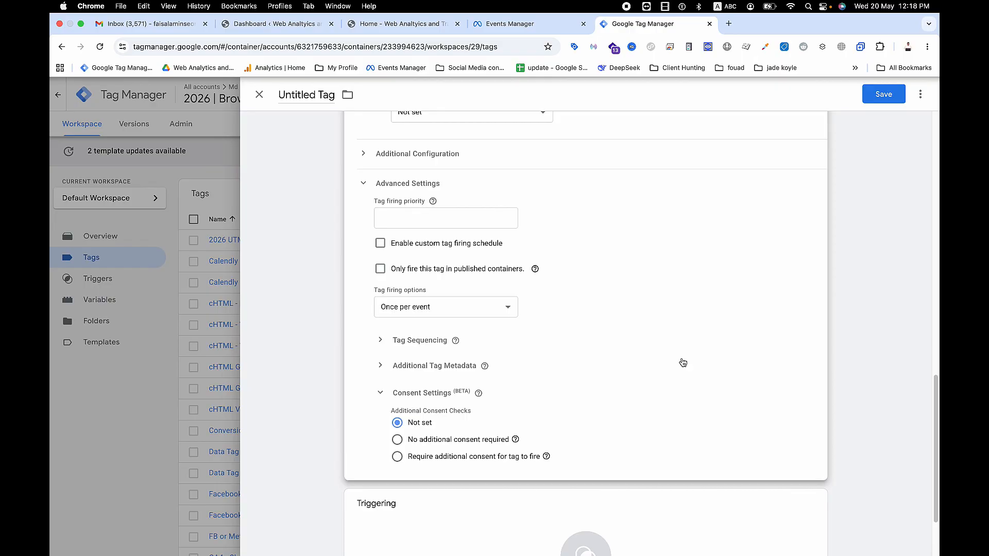
{"action": "scroll", "coordinate": [467, 357], "scroll_direction": "up", "scroll_amount": 4}
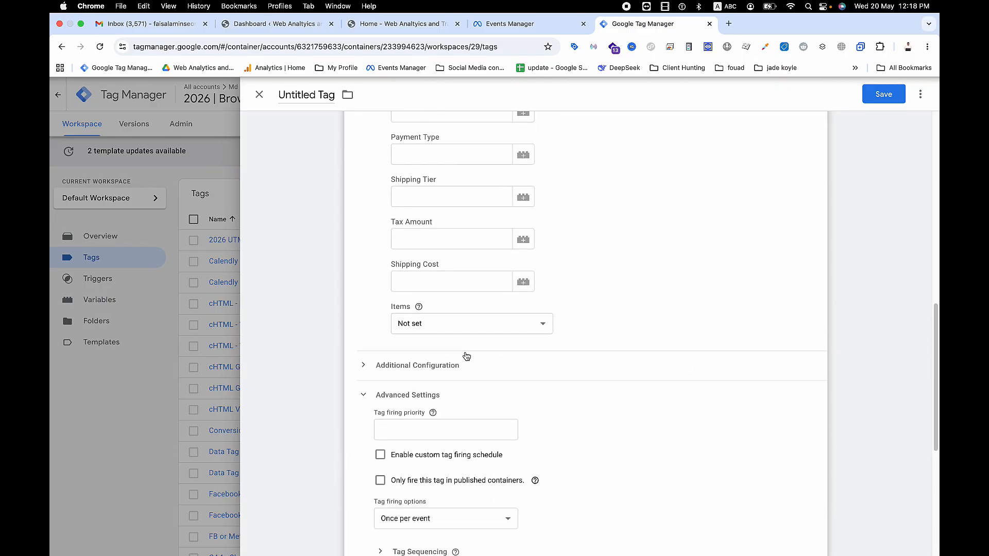
{"action": "scroll", "coordinate": [499, 419], "scroll_direction": "down", "scroll_amount": 4}
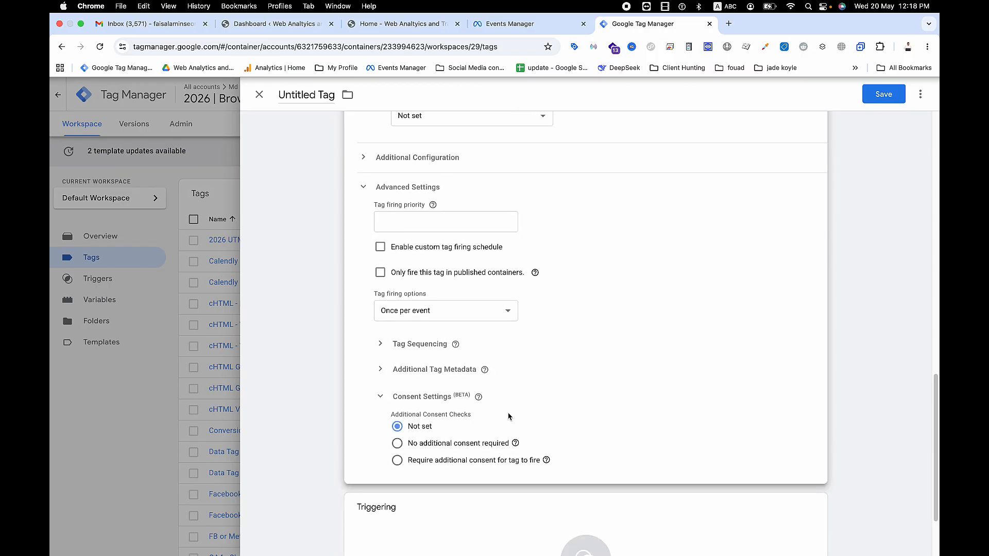
- Set the ecommerce data source back to GA4 Data Layer and assign the All Pages trigger to the tag
{"action": "scroll", "coordinate": [489, 414], "scroll_direction": "up", "scroll_amount": 6}
{"action": "scroll", "coordinate": [483, 410], "scroll_direction": "up", "scroll_amount": 4}
{"action": "left_click", "coordinate": [418, 253]}
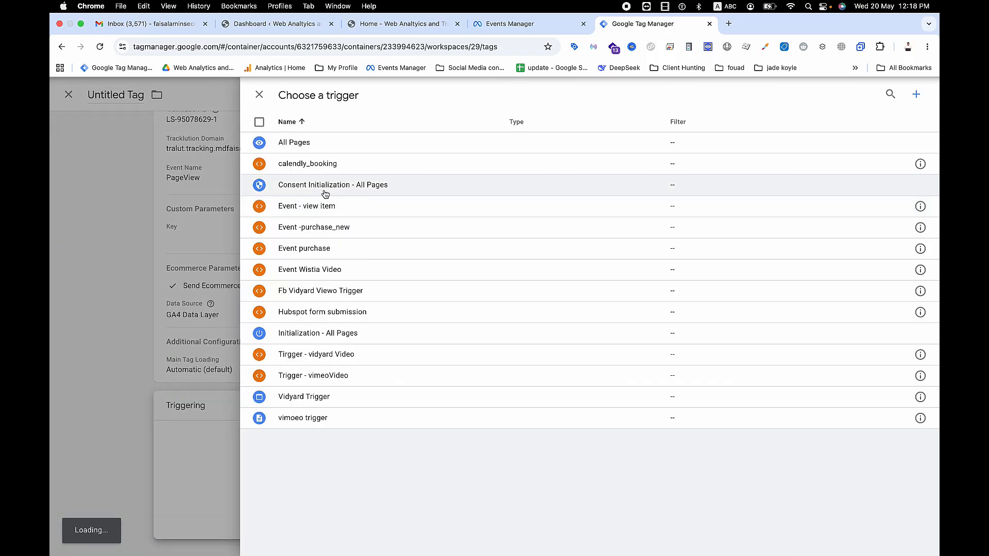
{"action": "left_click", "coordinate": [329, 170]}
- Name the tag "Trackulation - Page view" and save it
{"action": "left_click", "coordinate": [309, 94]}
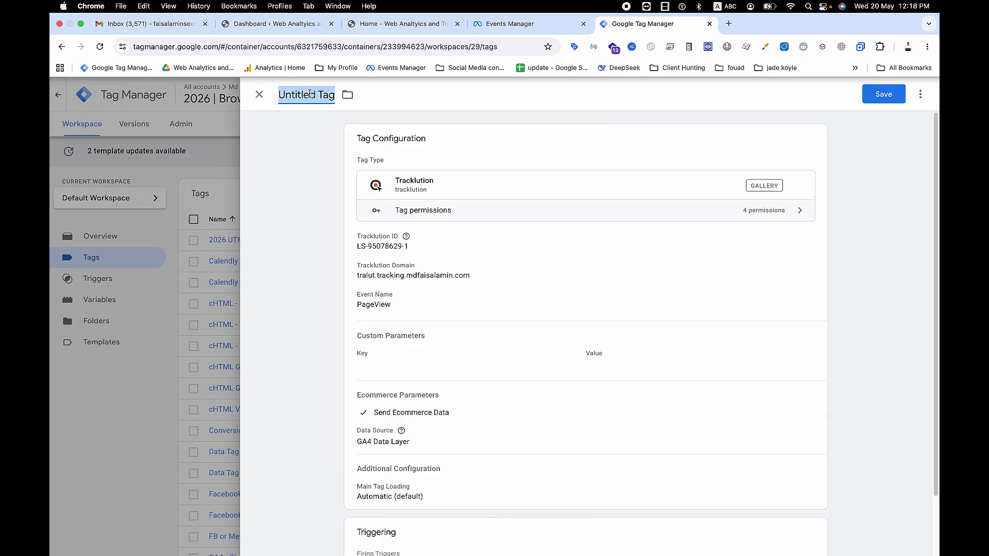
{"action": "type", "text": "Tra"}
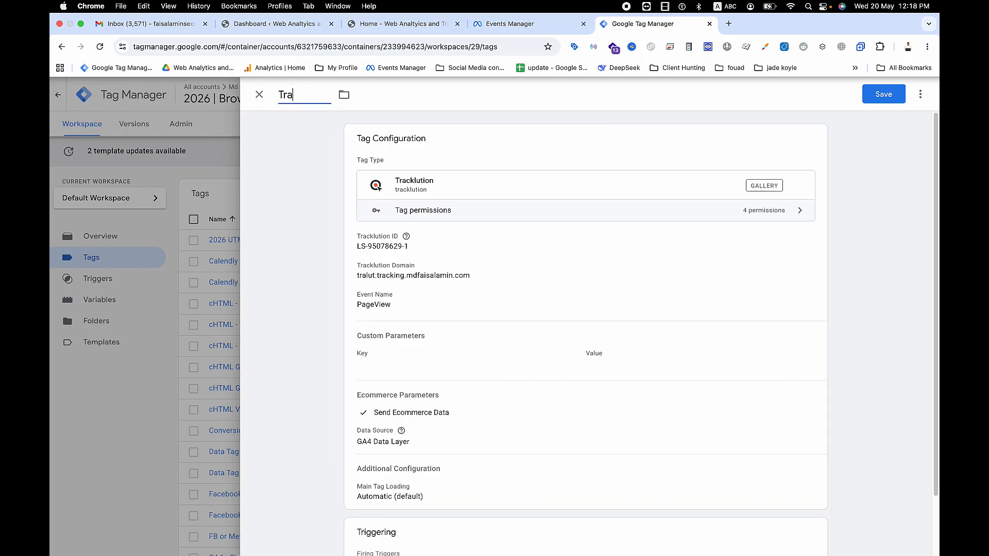
{"action": "type", "text": "ckulation - Page vie"}
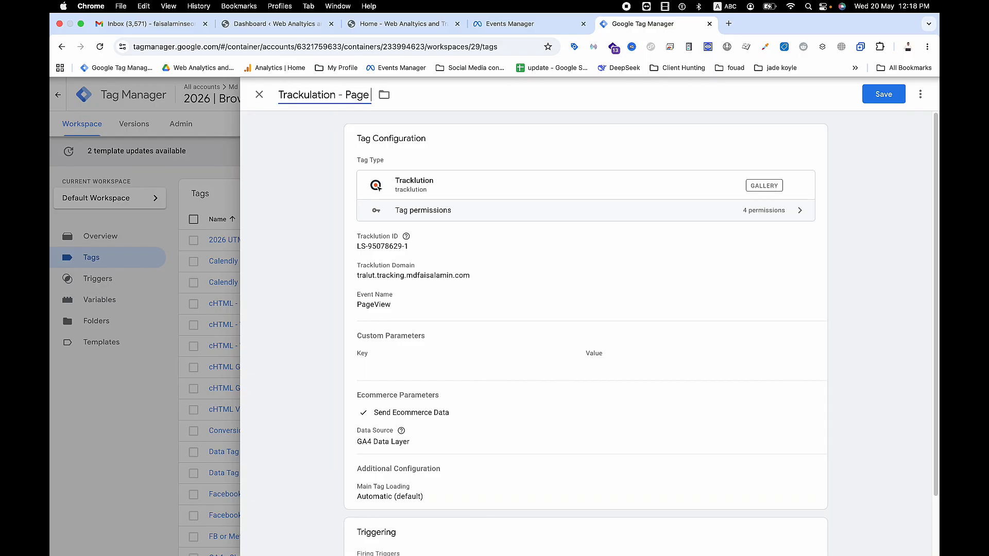
{"action": "type", "text": "w"}
{"action": "left_click", "coordinate": [881, 95]}
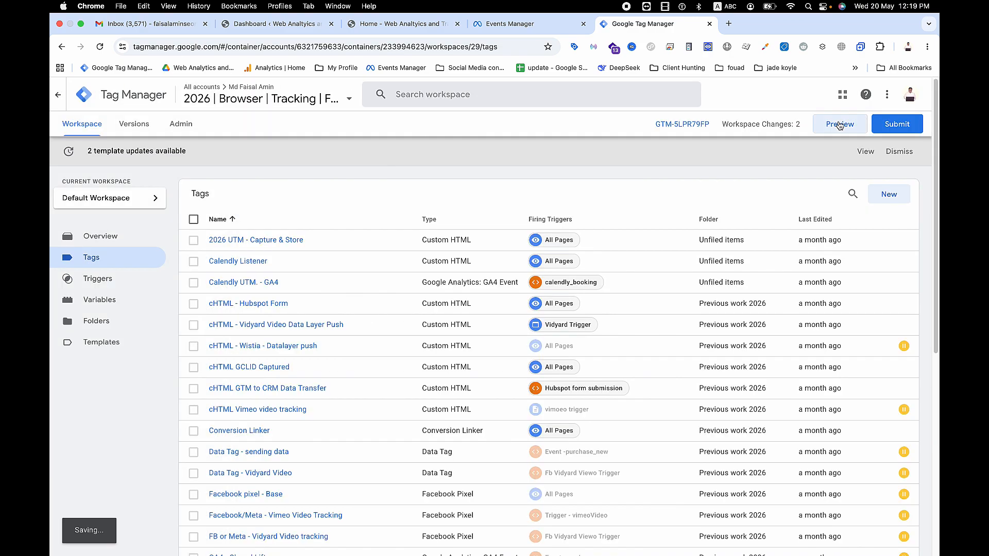
- Preview the container in Tag Assistant and scroll through the connected website's home page to generate a page view
{"action": "left_click", "coordinate": [839, 125]}
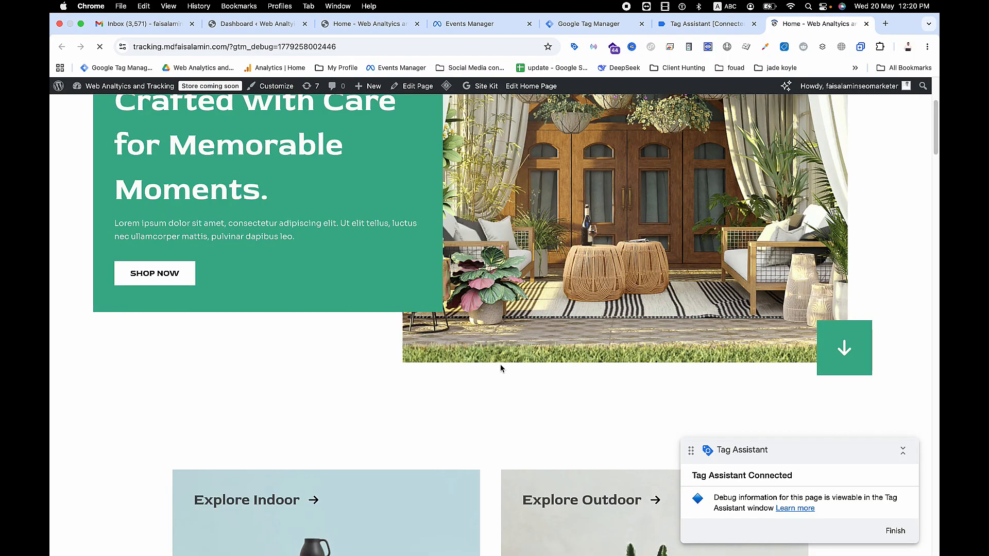
{"action": "scroll", "coordinate": [500, 367], "scroll_direction": "down", "scroll_amount": 5}
{"action": "scroll", "coordinate": [499, 363], "scroll_direction": "up", "scroll_amount": 10}
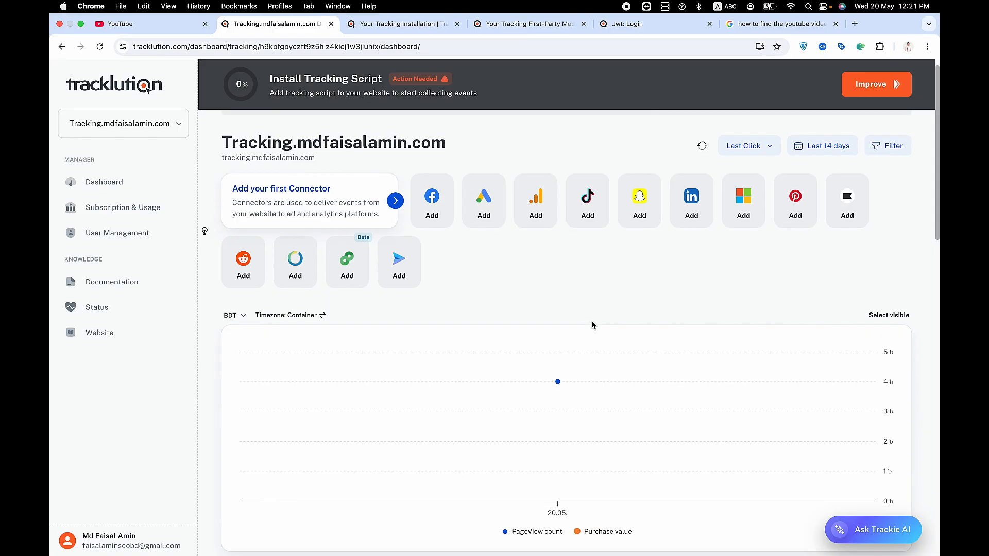
- On the Tracklution dashboard, expand the latest session and its PageView event to examine the recorded details
{"action": "scroll", "coordinate": [591, 324], "scroll_direction": "down", "scroll_amount": 5}
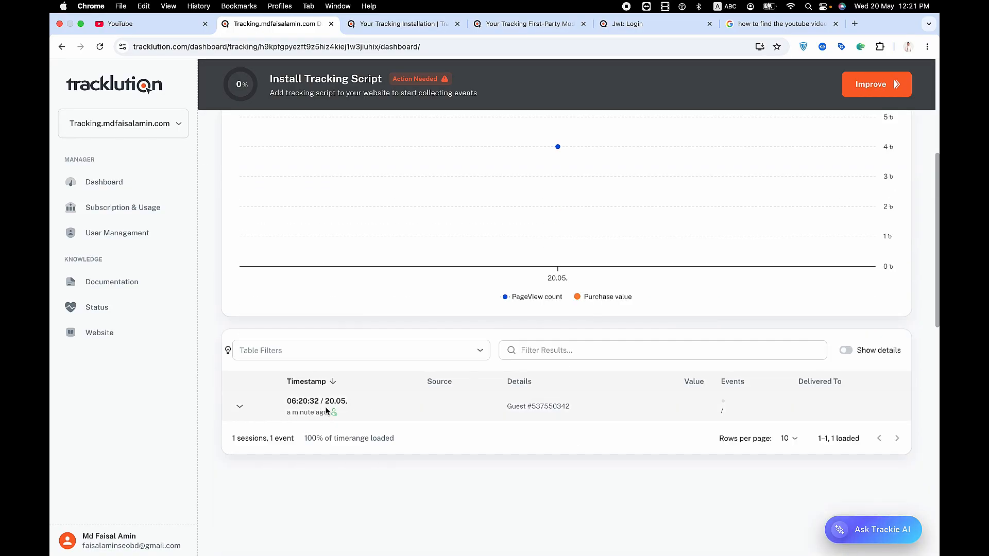
{"action": "left_click", "coordinate": [240, 410]}
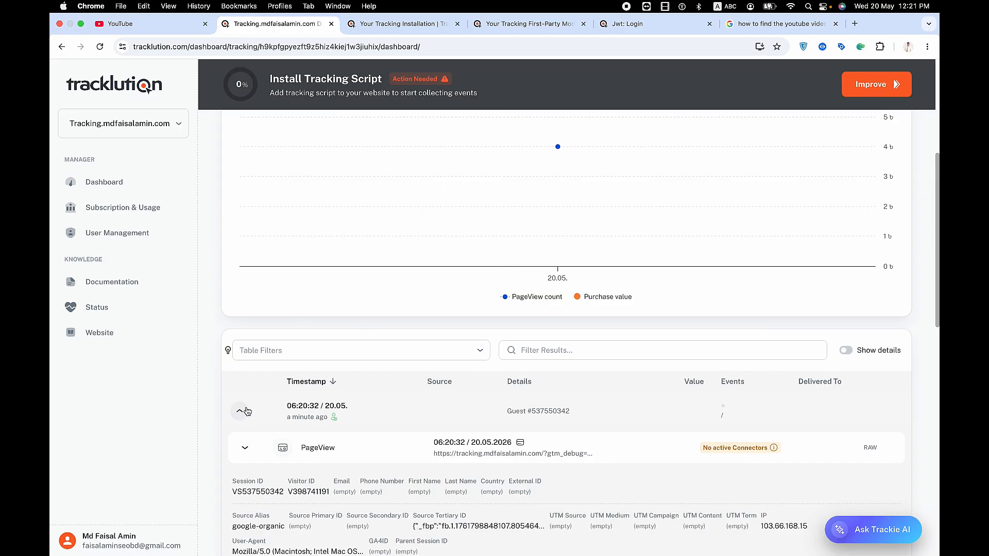
{"action": "scroll", "coordinate": [270, 447], "scroll_direction": "down", "scroll_amount": 1}
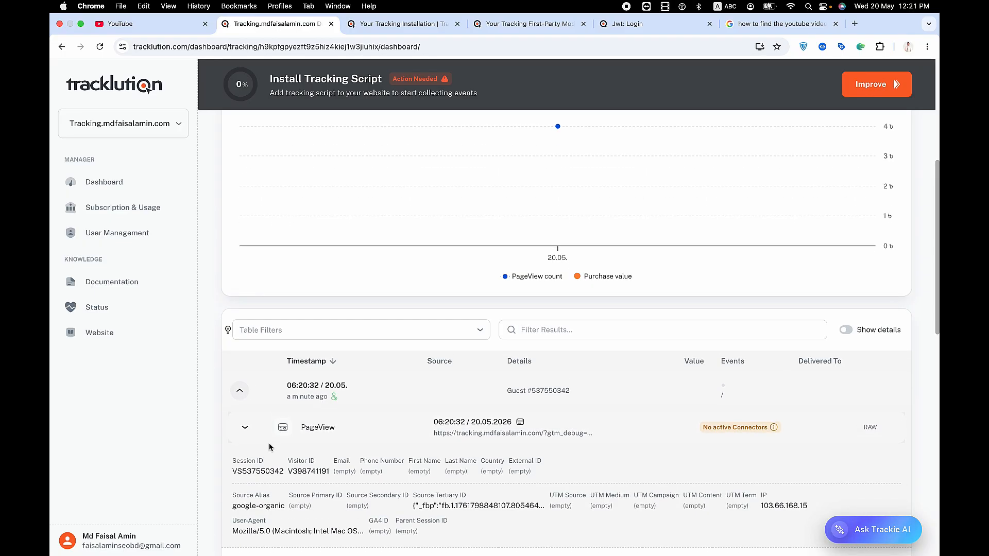
{"action": "left_click", "coordinate": [240, 427]}
- Inspect the PageView event's raw data, including its events, data and cookies sections, and close it
{"action": "left_click", "coordinate": [870, 428]}
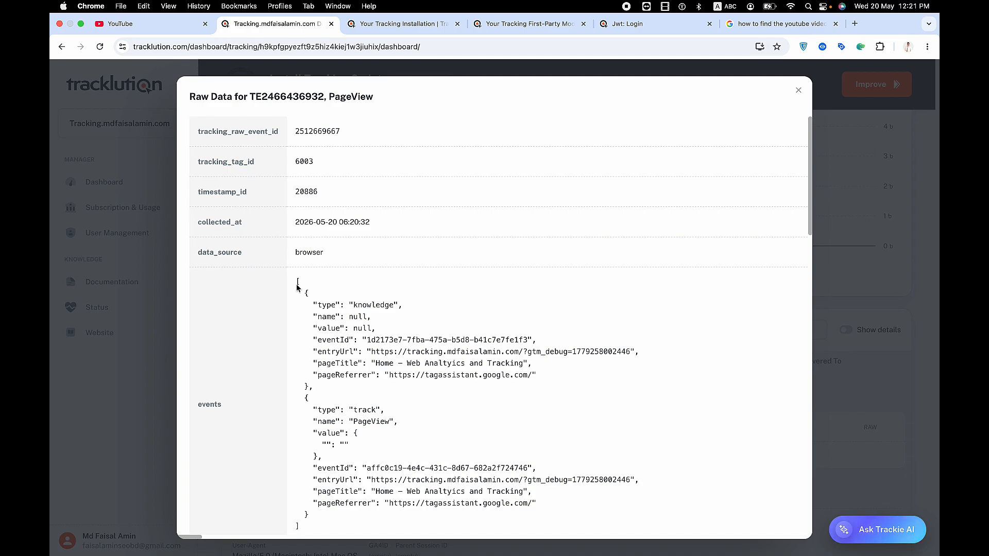
{"action": "scroll", "coordinate": [316, 309], "scroll_direction": "down", "scroll_amount": 5}
{"action": "scroll", "coordinate": [333, 326], "scroll_direction": "down", "scroll_amount": 3}
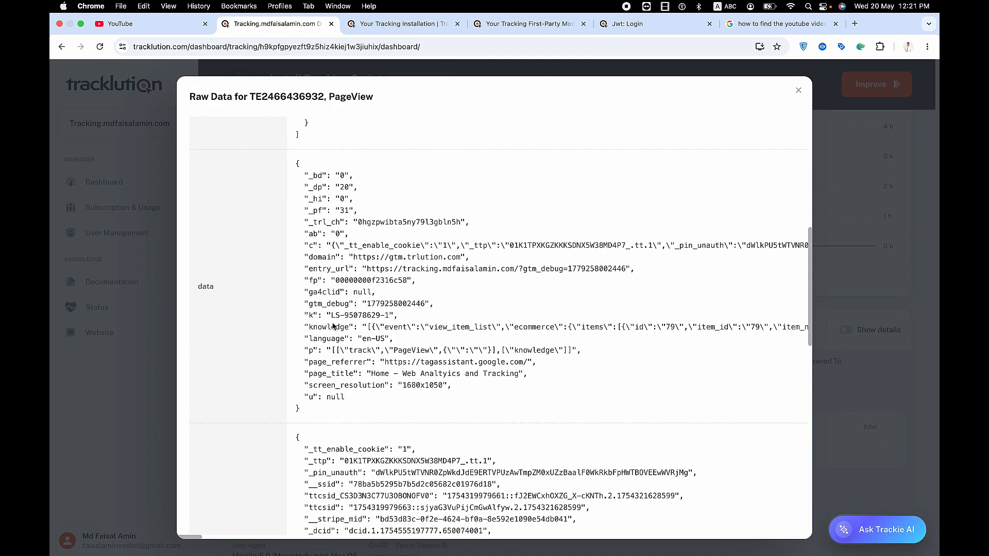
{"action": "scroll", "coordinate": [442, 344], "scroll_direction": "down", "scroll_amount": 4}
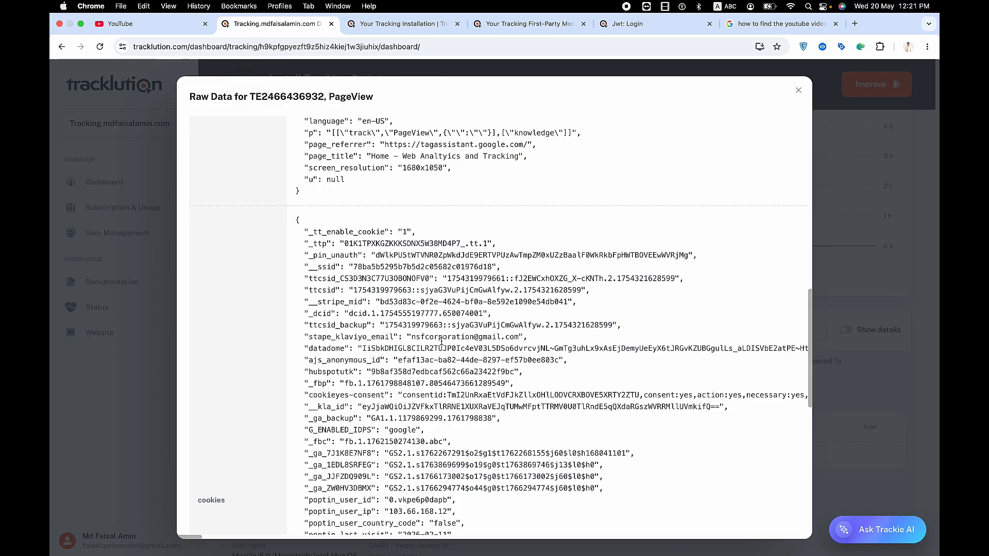
{"action": "scroll", "coordinate": [443, 340], "scroll_direction": "up", "scroll_amount": 12}
{"action": "left_click", "coordinate": [798, 90]}
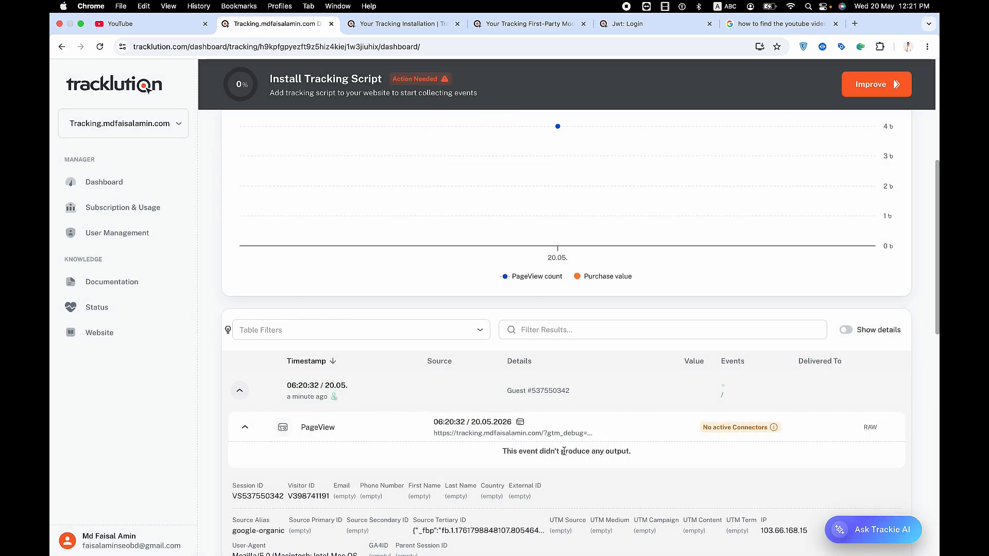
- Switch to Tag Assistant in the other Chrome profile and continue past the connection notice to the fired-tags summary
{"action": "left_click", "coordinate": [270, 7]}
{"action": "left_click", "coordinate": [286, 50]}
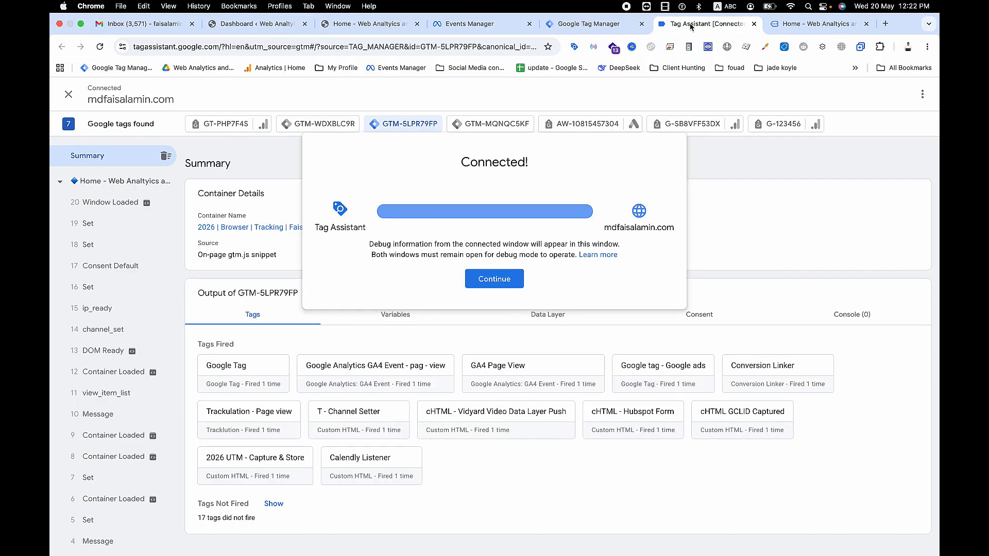
{"action": "left_click", "coordinate": [514, 272]}
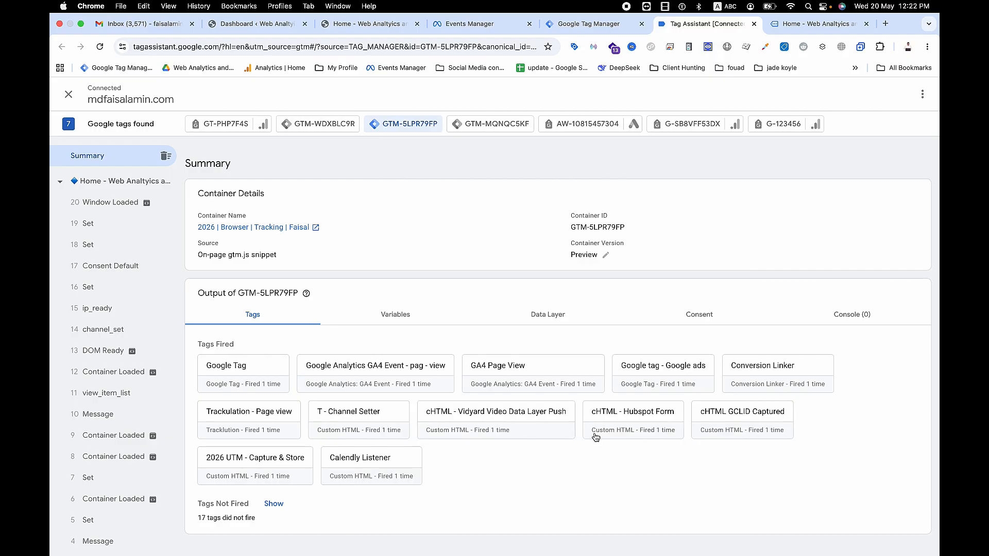
- In the Google Tag Manager container, create a new tag using the Tracklution gallery template
{"action": "left_click", "coordinate": [257, 420]}
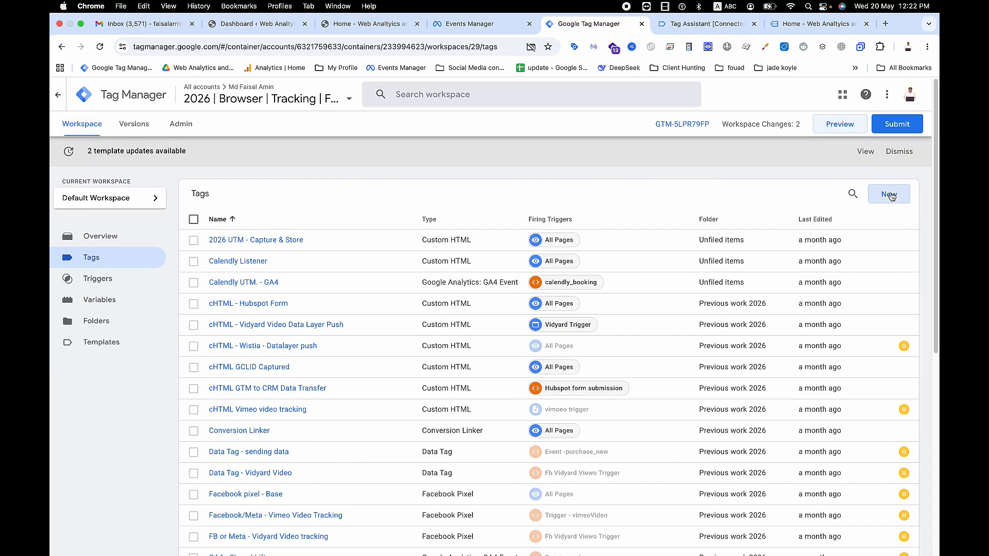
{"action": "left_click", "coordinate": [890, 195]}
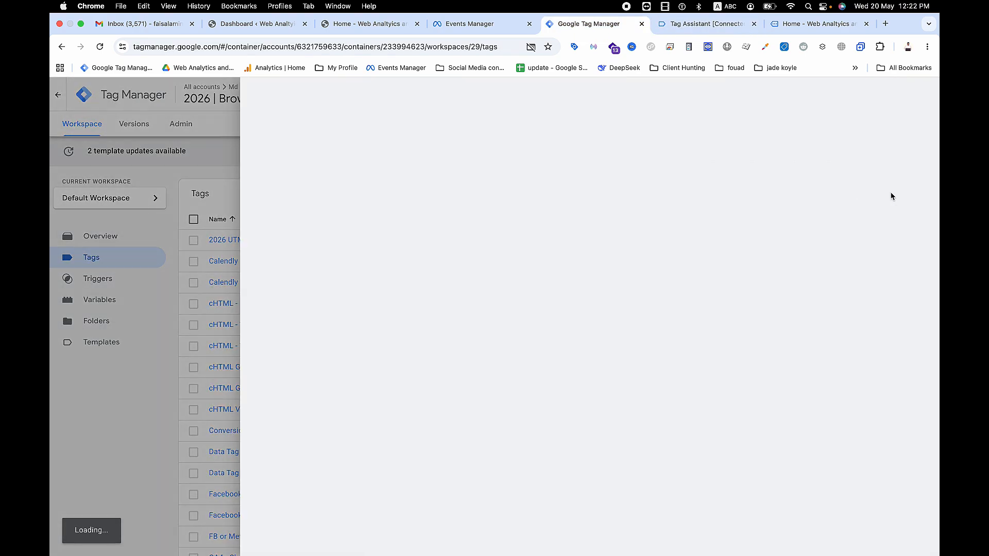
{"action": "left_click", "coordinate": [790, 191]}
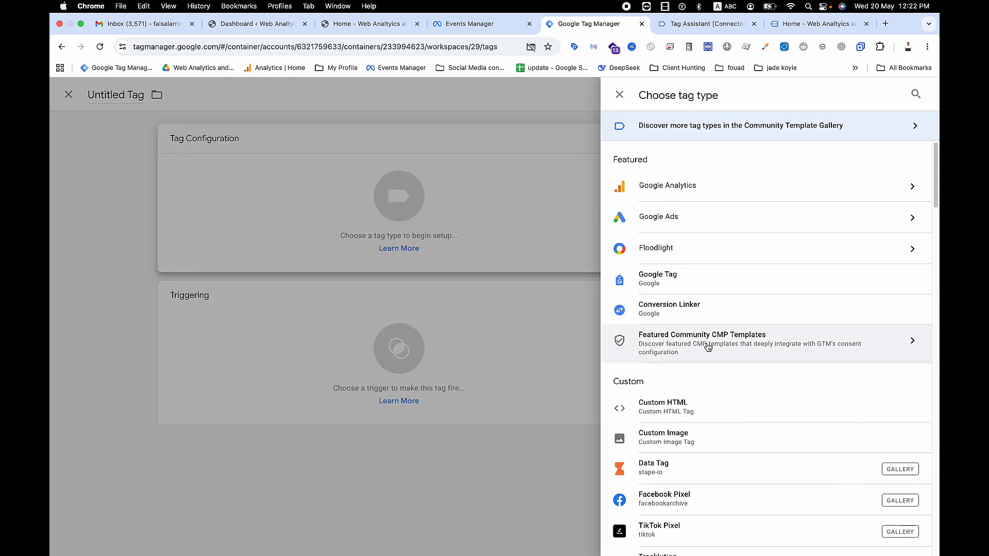
{"action": "scroll", "coordinate": [713, 350], "scroll_direction": "down", "scroll_amount": 4}
{"action": "scroll", "coordinate": [713, 350], "scroll_direction": "down", "scroll_amount": 2}
{"action": "scroll", "coordinate": [710, 347], "scroll_direction": "down", "scroll_amount": 7}
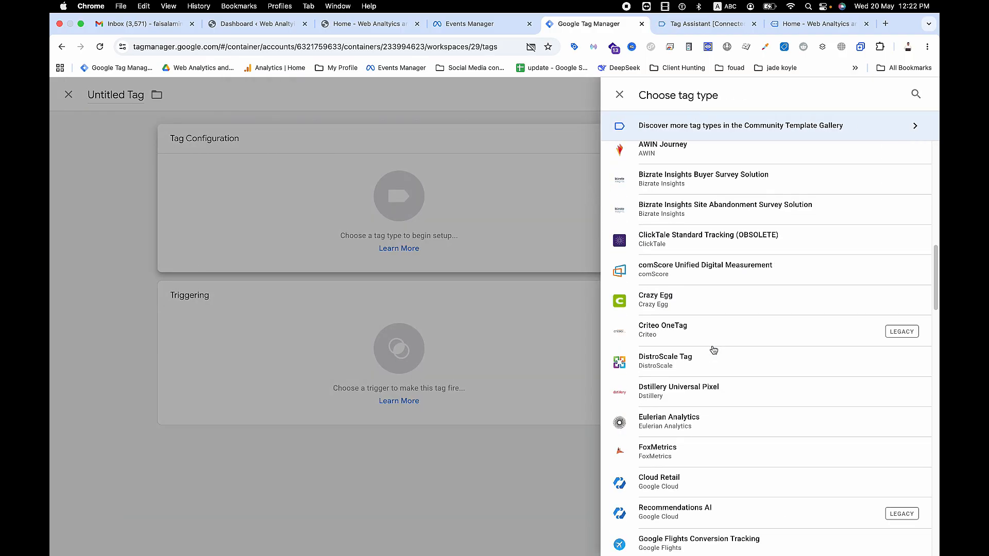
{"action": "scroll", "coordinate": [710, 355], "scroll_direction": "up", "scroll_amount": 11}
{"action": "left_click", "coordinate": [669, 473]}
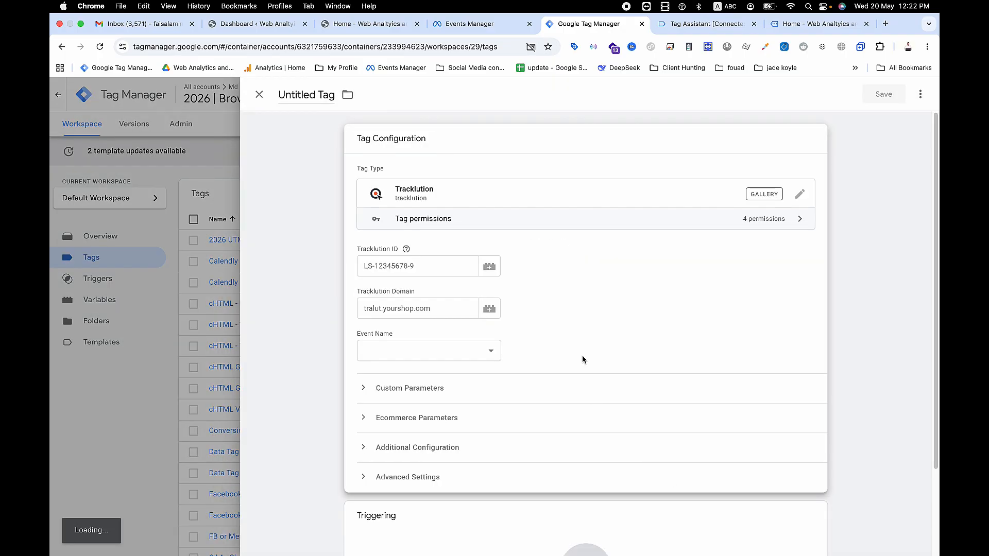
- Paste the Tracklution ID and the site's first-party Tracklution domain into the new tag's configuration
{"action": "left_click", "coordinate": [426, 271]}
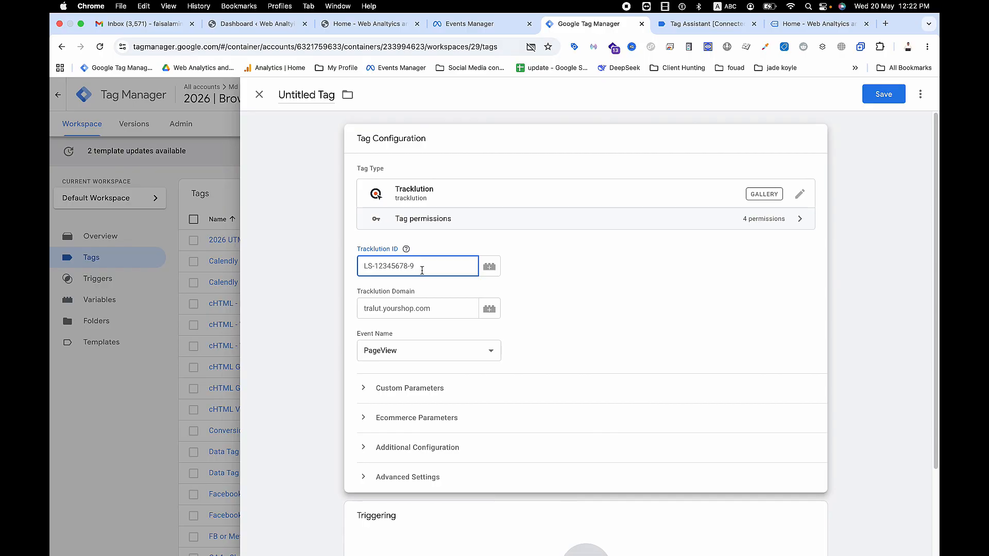
{"action": "right_click", "coordinate": [381, 265]}
{"action": "left_click", "coordinate": [404, 359]}
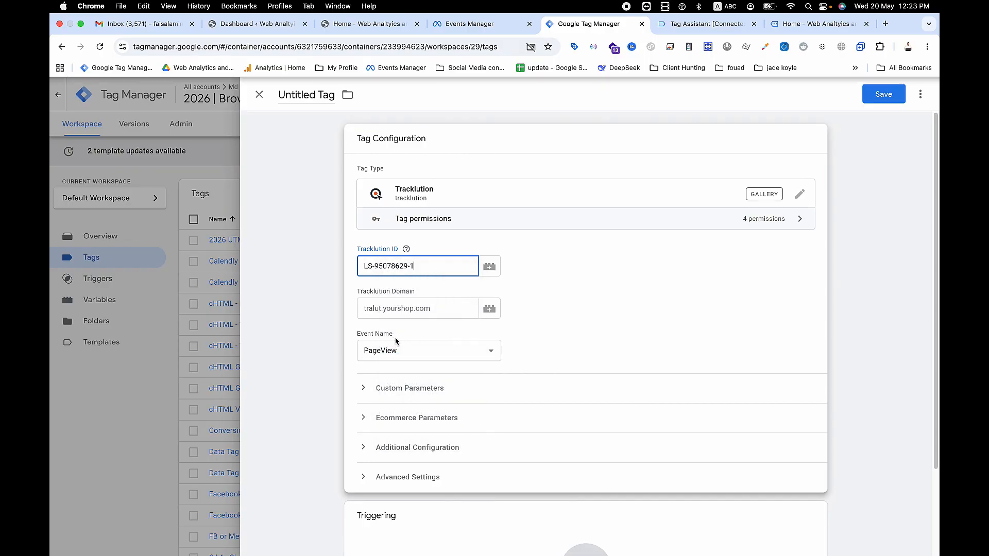
{"action": "key", "text": "Tab"}
{"action": "right_click", "coordinate": [402, 305]}
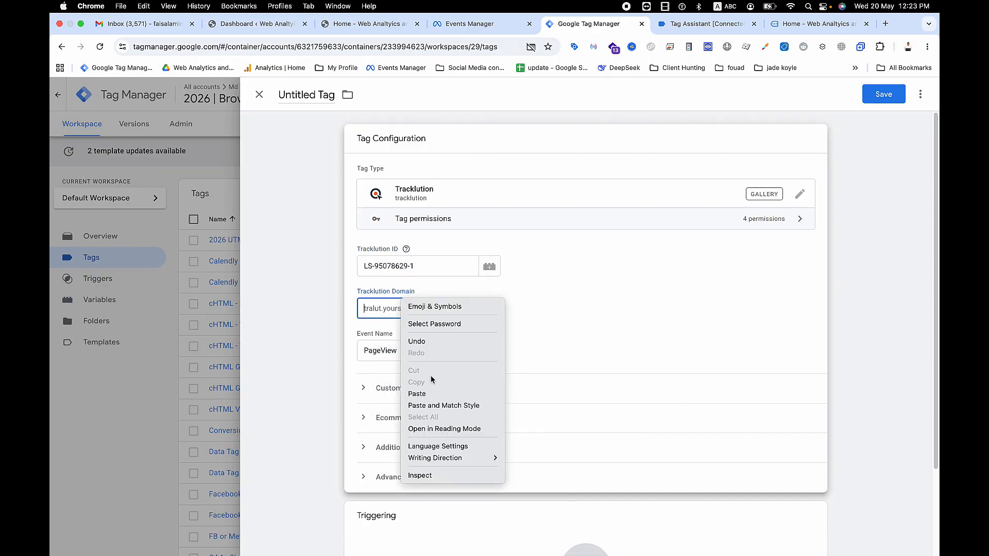
{"action": "left_click", "coordinate": [418, 393]}
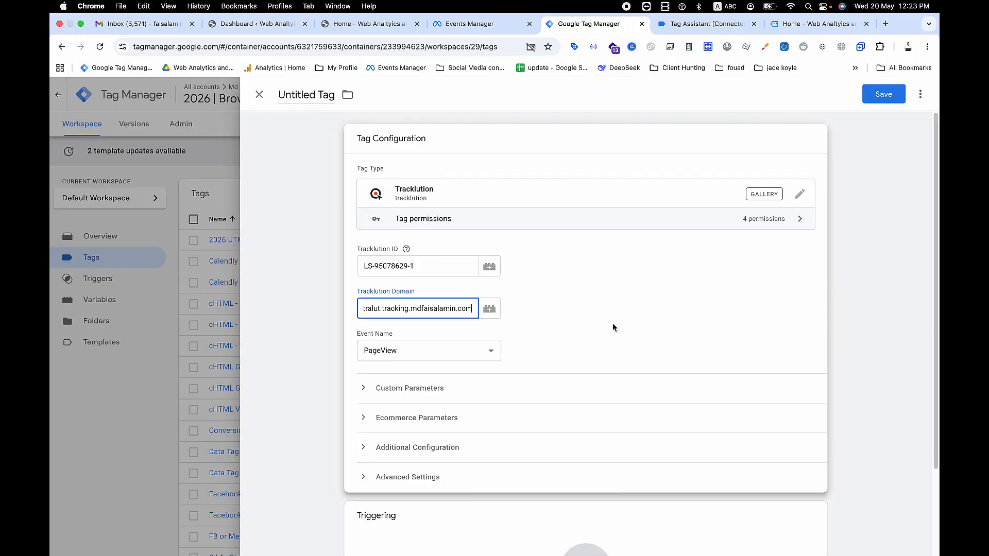
- Set the tag's event name to Purchase and check its Event Value and Event Currency fields
{"action": "scroll", "coordinate": [613, 325], "scroll_direction": "down", "scroll_amount": 2}
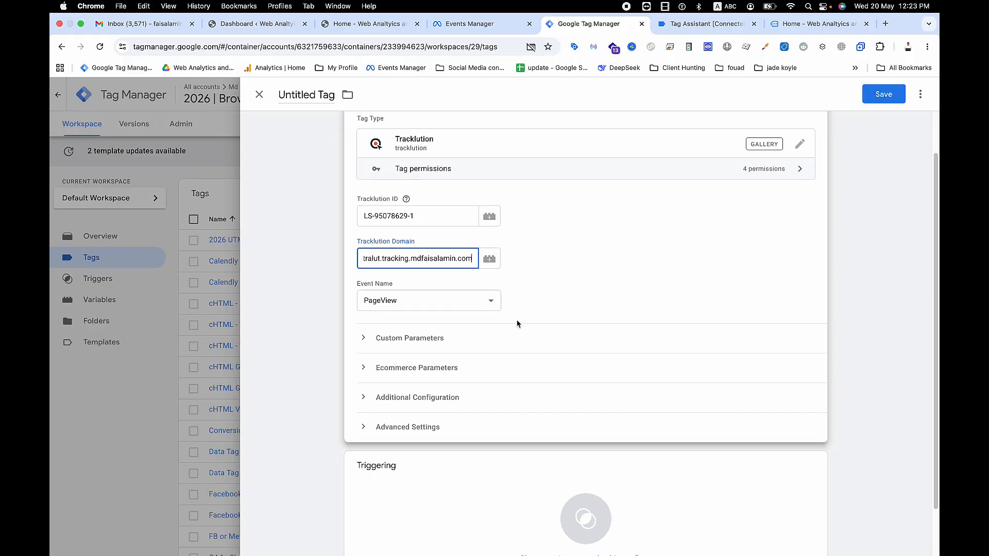
{"action": "left_click", "coordinate": [487, 301]}
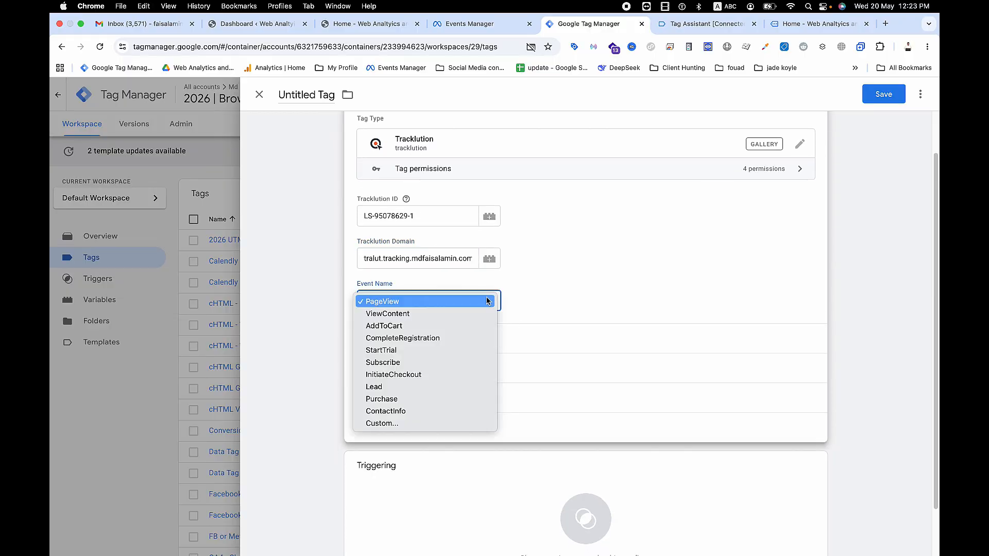
{"action": "left_click", "coordinate": [418, 401]}
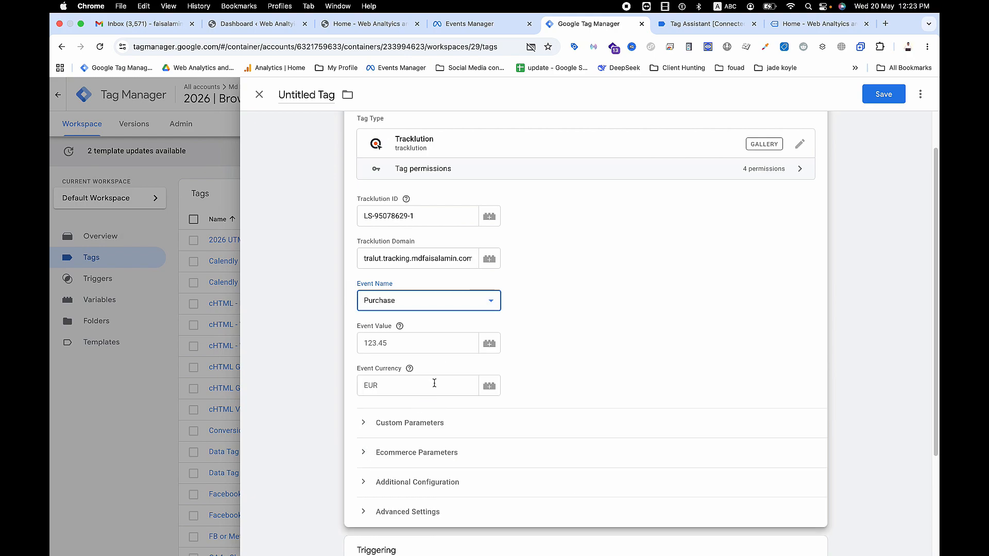
{"action": "left_click", "coordinate": [414, 342]}
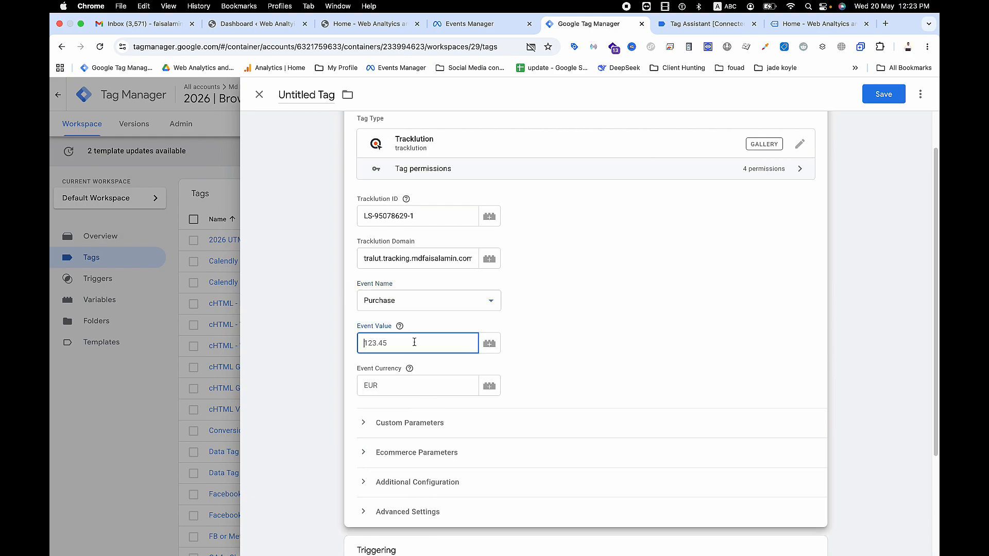
{"action": "left_click", "coordinate": [394, 388]}
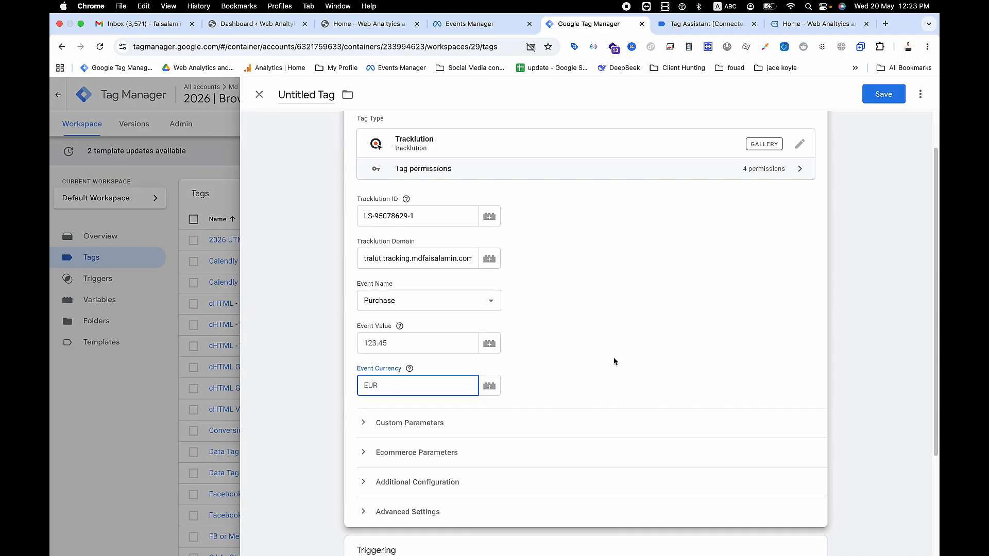
- Expand the custom, ecommerce and additional configuration sections, and enable Send Ecommerce Data with GA4 Data Layer as the source
{"action": "scroll", "coordinate": [618, 358], "scroll_direction": "down", "scroll_amount": 3}
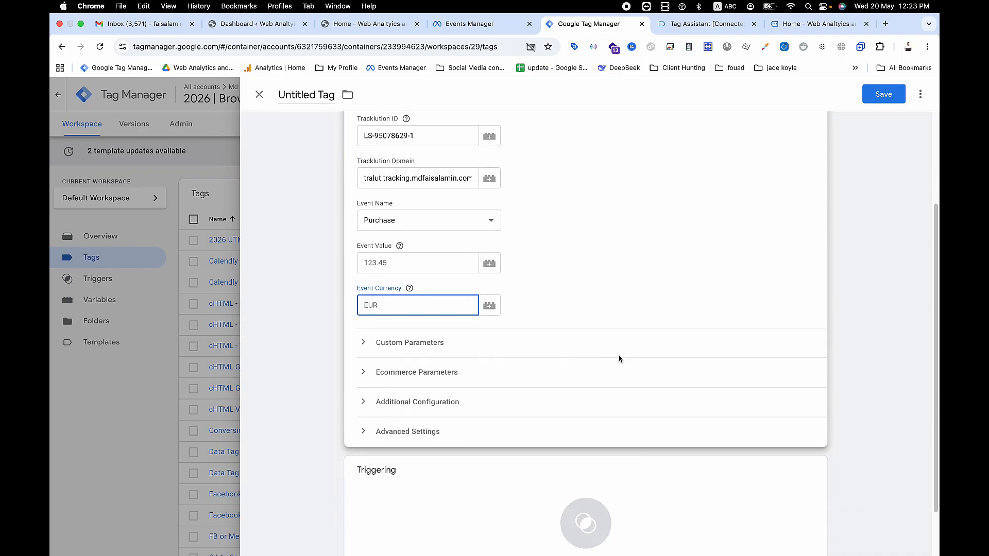
{"action": "left_click", "coordinate": [363, 343]}
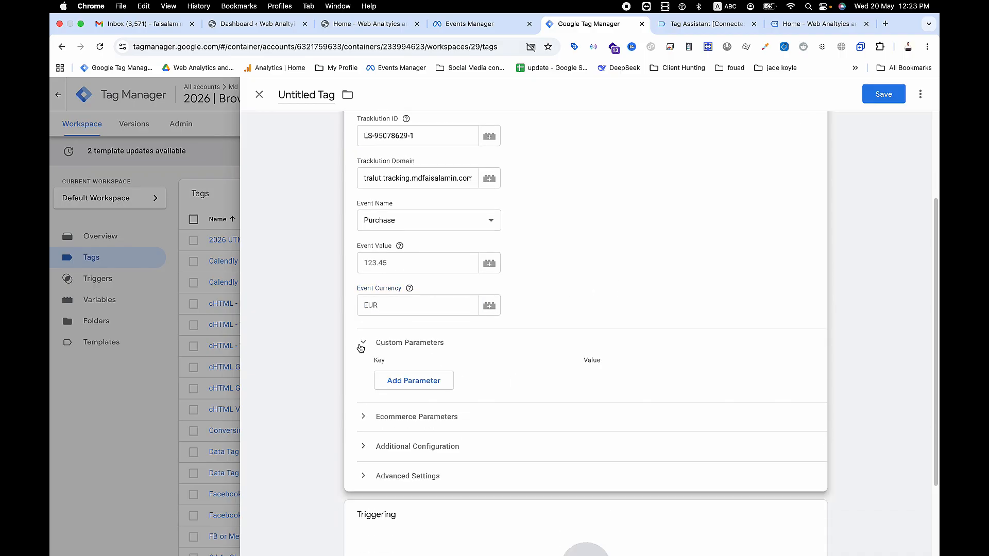
{"action": "left_click", "coordinate": [363, 418]}
{"action": "scroll", "coordinate": [364, 416], "scroll_direction": "down", "scroll_amount": 3}
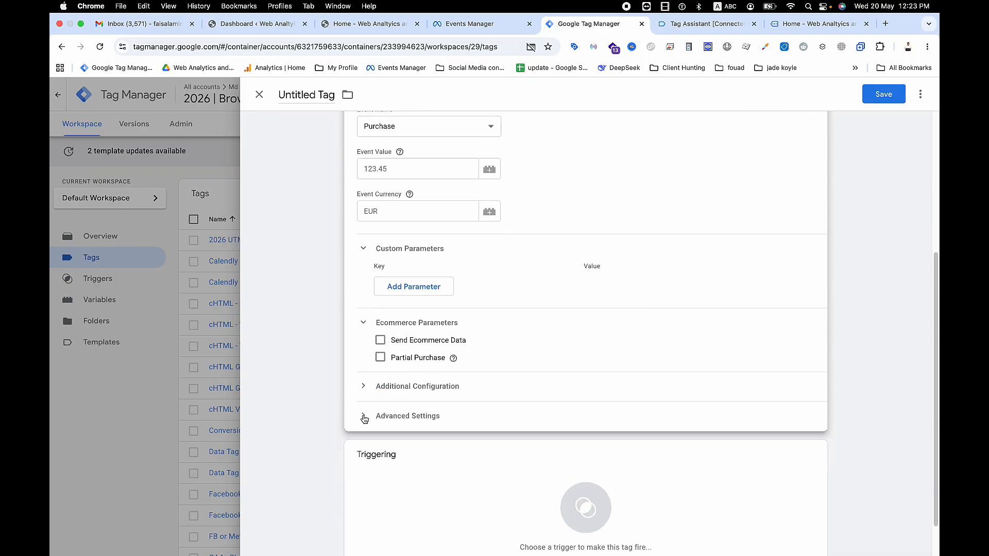
{"action": "left_click", "coordinate": [366, 387]}
{"action": "left_click", "coordinate": [381, 340]}
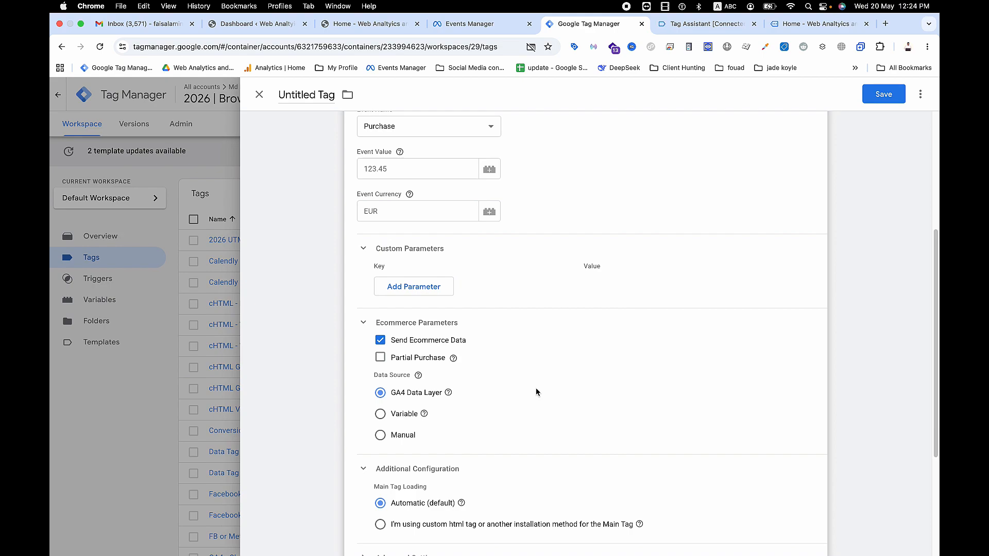
- Assign the "Event purchase" custom event trigger to the Tracklution purchase tag
{"action": "scroll", "coordinate": [536, 390], "scroll_direction": "down", "scroll_amount": 4}
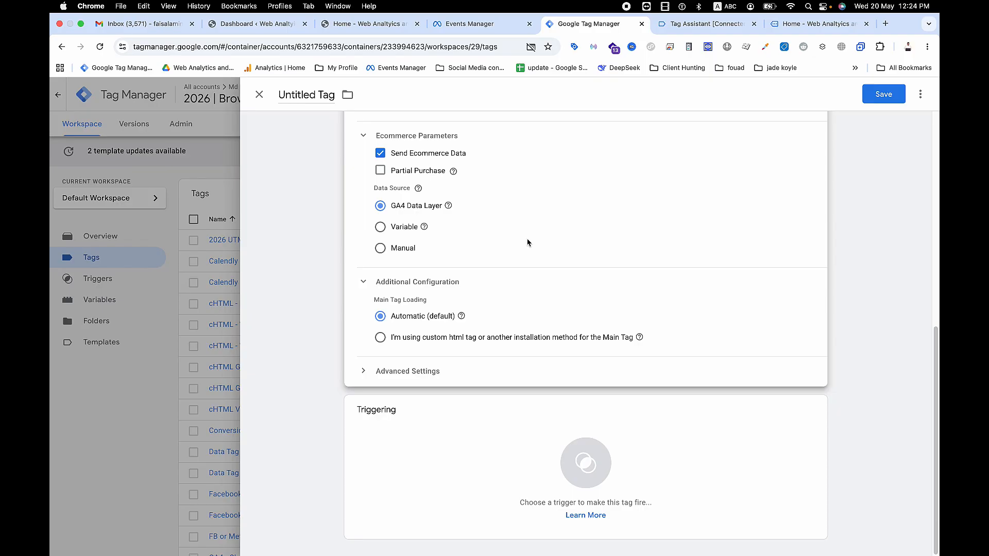
{"action": "left_click", "coordinate": [578, 470]}
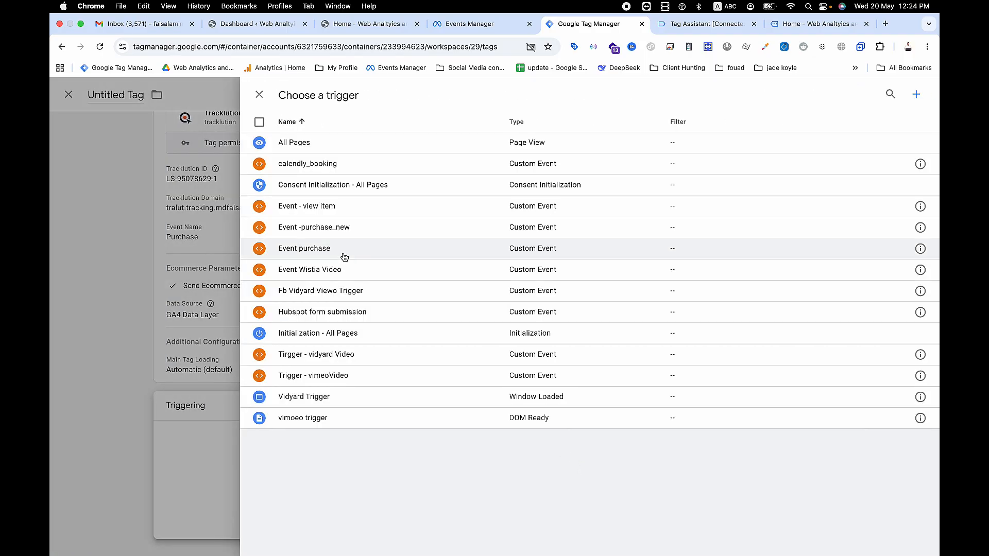
{"action": "left_click", "coordinate": [344, 255]}
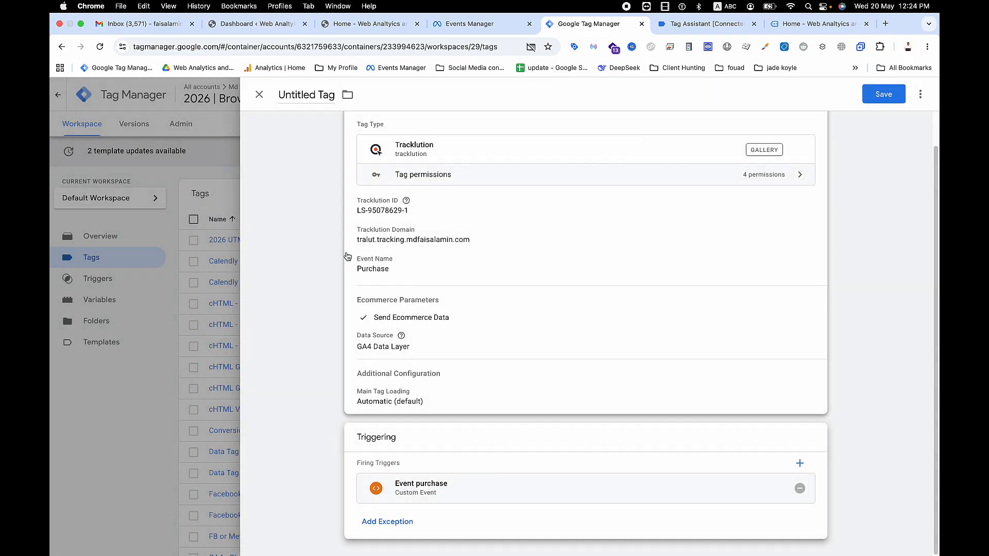
- Name the tag "Tracklution - Purchase" and save it
{"action": "left_click", "coordinate": [309, 93]}
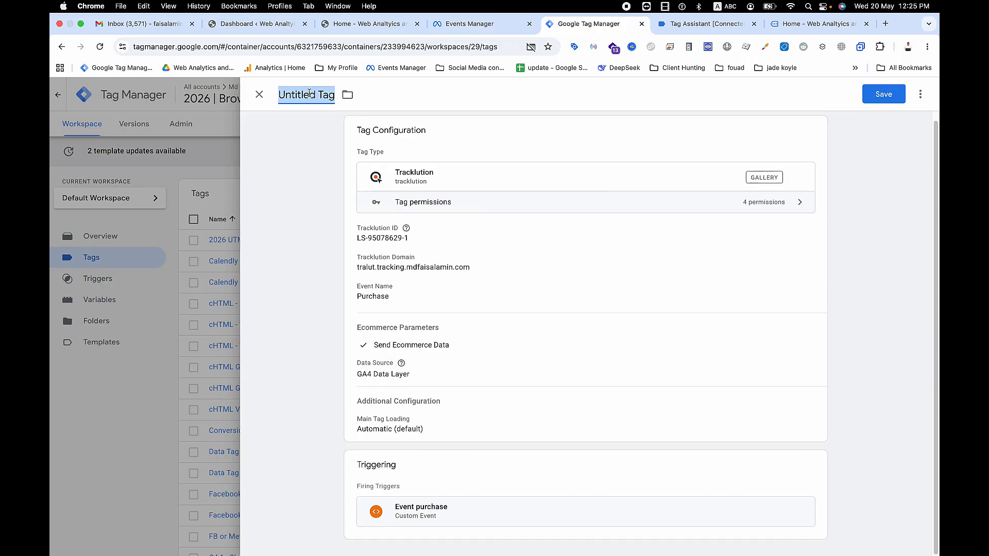
{"action": "type", "text": "Tracku"}
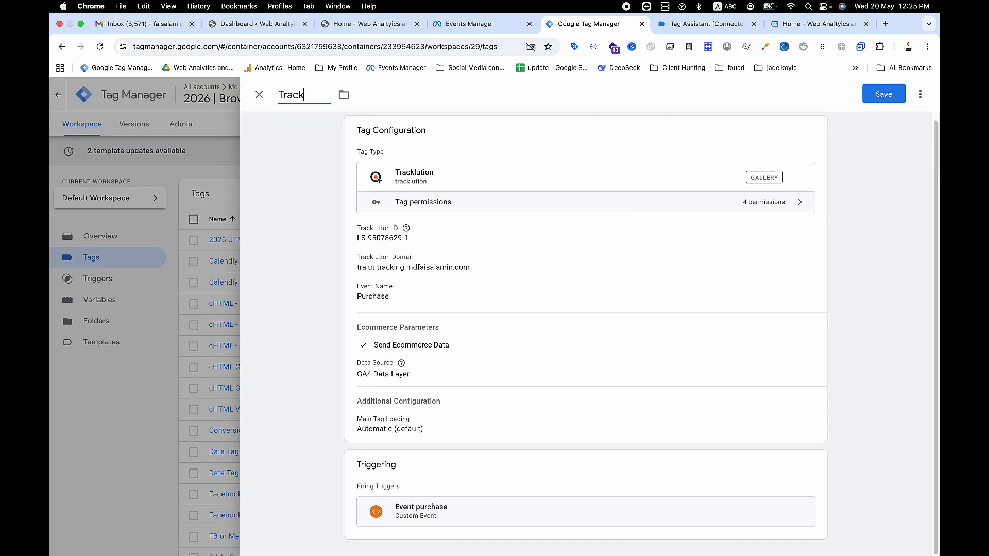
{"action": "key", "text": "BackSpace"}
{"action": "key", "text": "BackSpace"}
{"action": "type", "text": "klution - Purchase"}
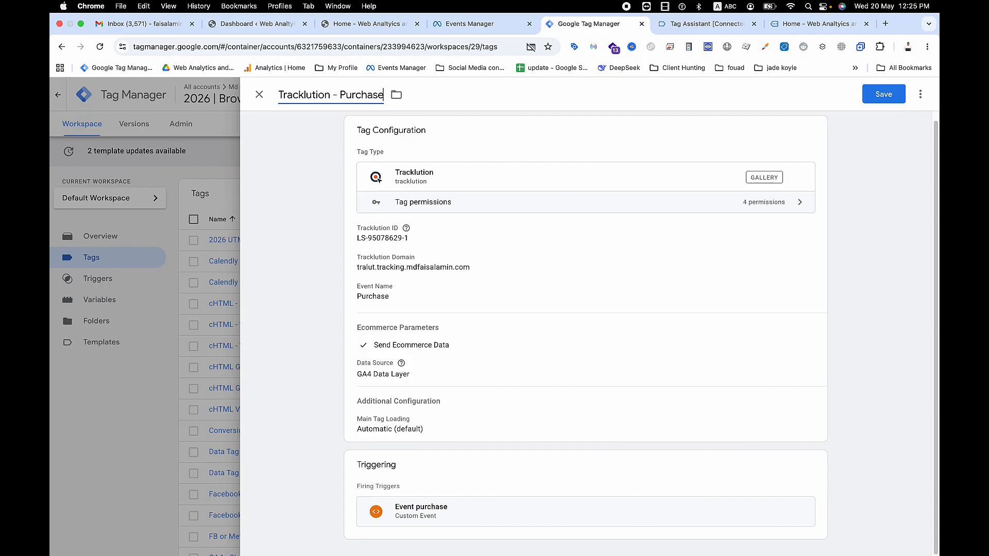
{"action": "left_click", "coordinate": [889, 101]}
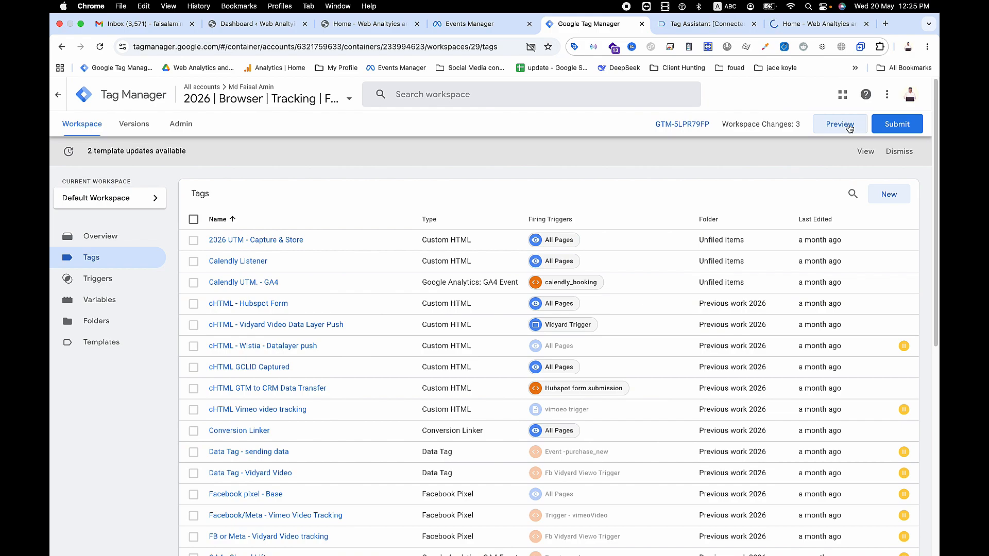
- Preview the container on the connected store and add the Wooden Vases product from the home page to the cart
{"action": "left_click", "coordinate": [810, 26]}
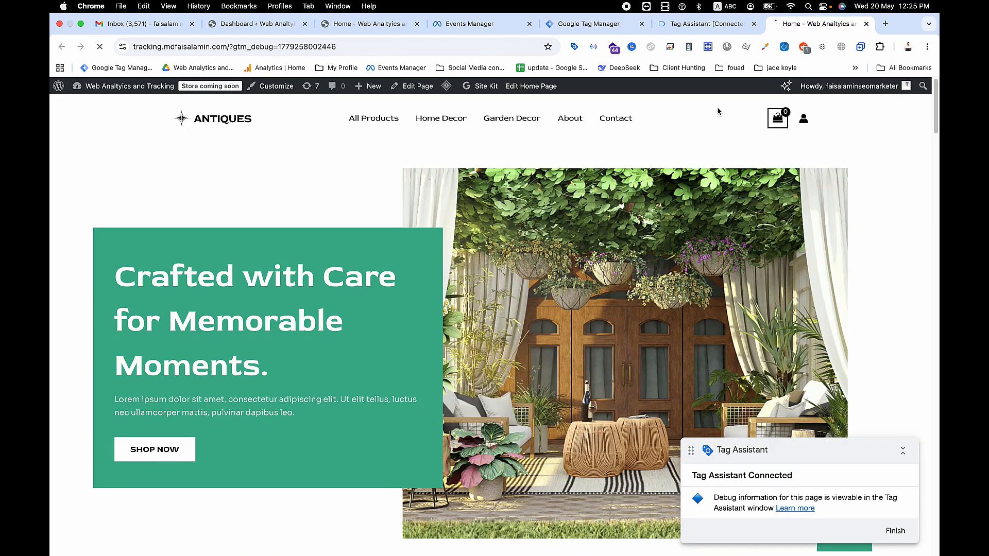
{"action": "scroll", "coordinate": [503, 242], "scroll_direction": "down", "scroll_amount": 10}
{"action": "scroll", "coordinate": [462, 301], "scroll_direction": "down", "scroll_amount": 15}
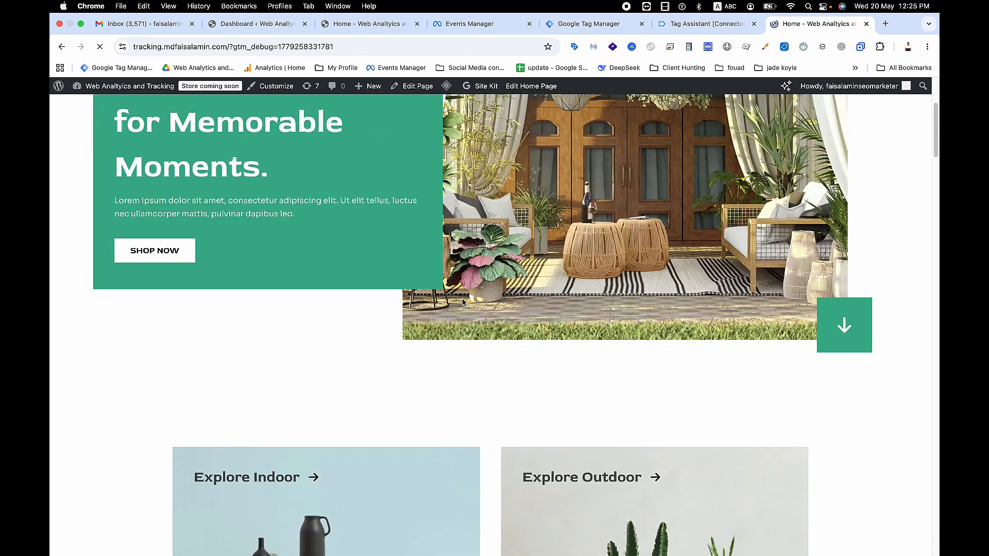
{"action": "scroll", "coordinate": [430, 348], "scroll_direction": "down", "scroll_amount": 3}
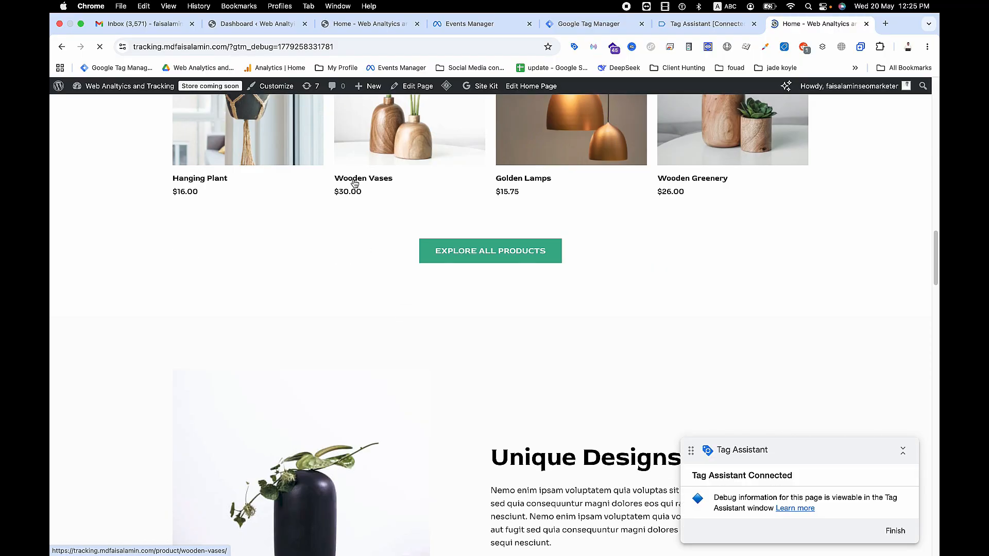
{"action": "left_click", "coordinate": [355, 184]}
{"action": "left_click", "coordinate": [587, 205]}
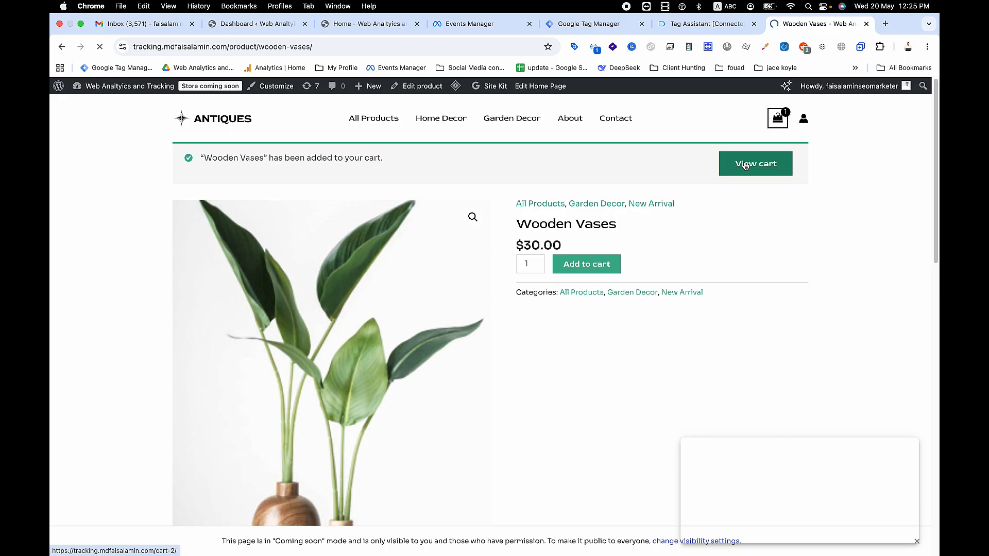
- Proceed from the cart to checkout and place the Wooden Vases order with cash on delivery
{"action": "left_click", "coordinate": [667, 420]}
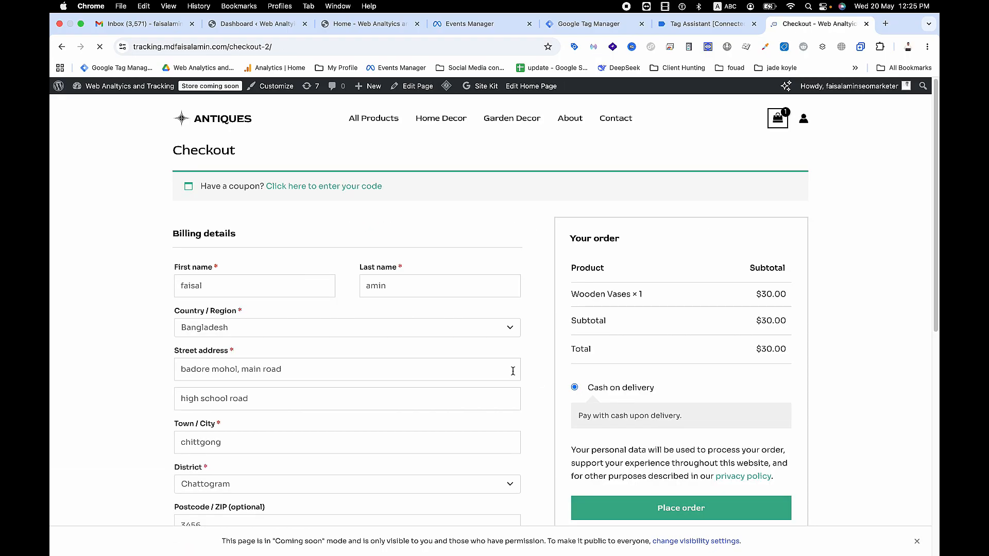
{"action": "scroll", "coordinate": [618, 369], "scroll_direction": "down", "scroll_amount": 3}
{"action": "left_click", "coordinate": [659, 357]}
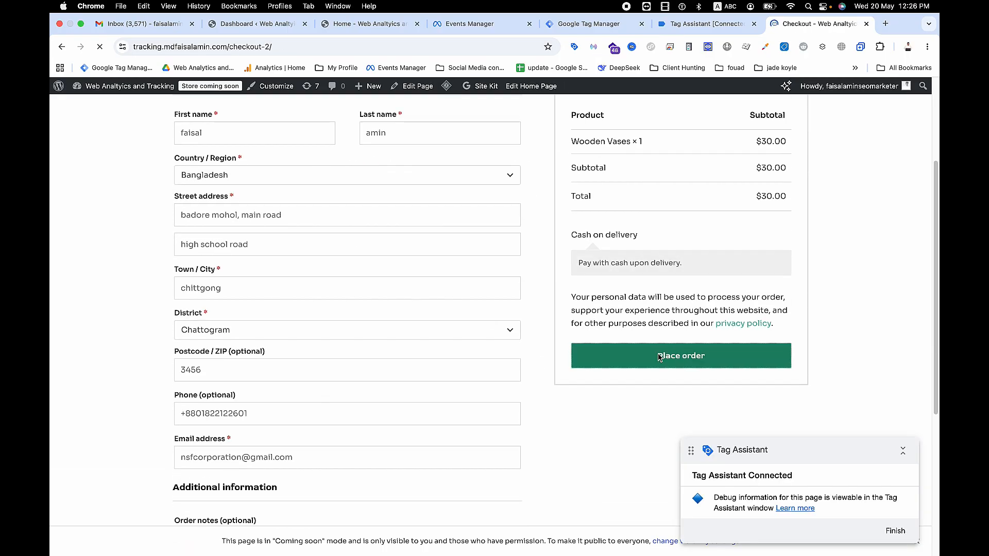
- Switch to the Tracklution dashboard in the other Chrome profile and expand the latest session to examine its recorded events
{"action": "left_click", "coordinate": [279, 6]}
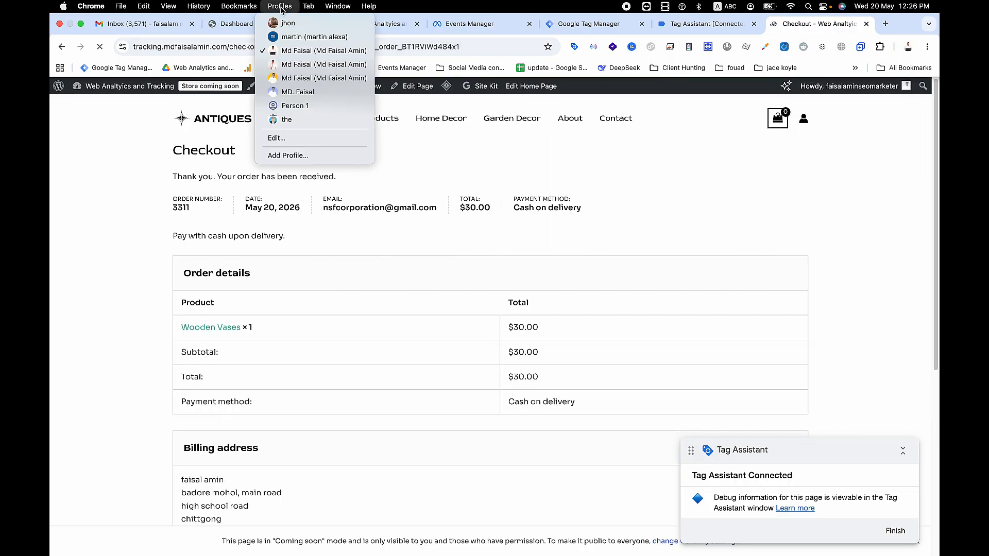
{"action": "left_click", "coordinate": [296, 64]}
{"action": "scroll", "coordinate": [570, 232], "scroll_direction": "down", "scroll_amount": 5}
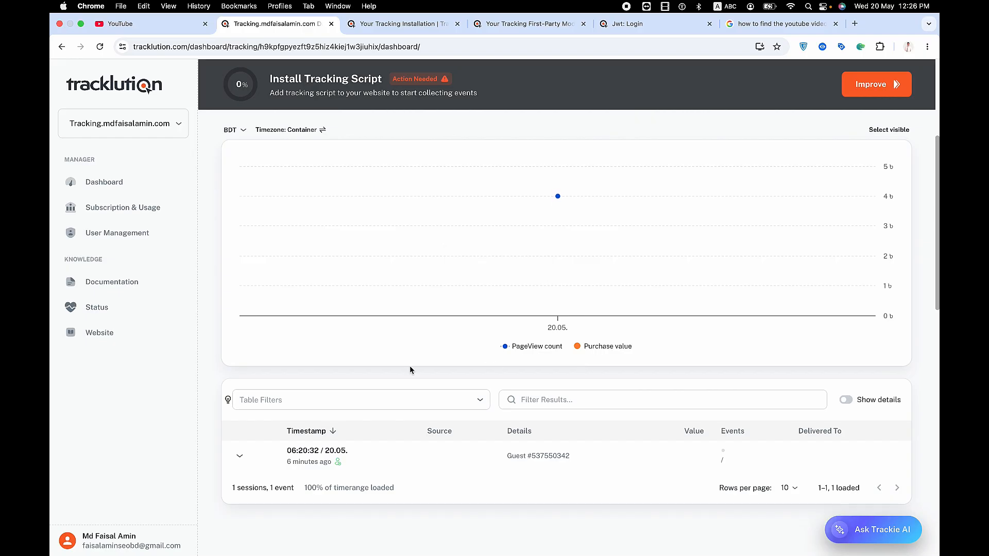
{"action": "scroll", "coordinate": [421, 364], "scroll_direction": "down", "scroll_amount": 3}
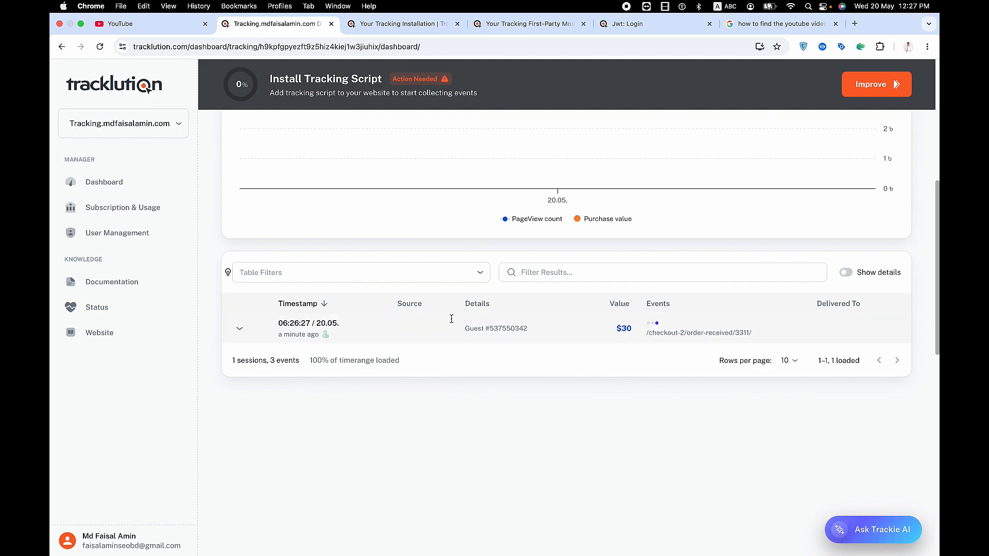
{"action": "left_click", "coordinate": [239, 330]}
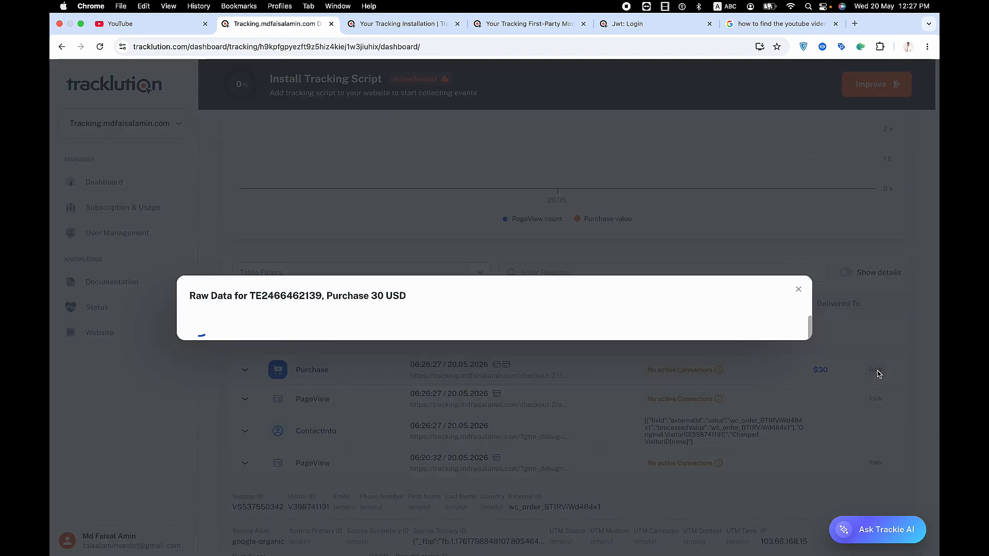
- Open the raw data of the session's Purchase event, examine its order and customer parameters, and close it
{"action": "left_click", "coordinate": [875, 371]}
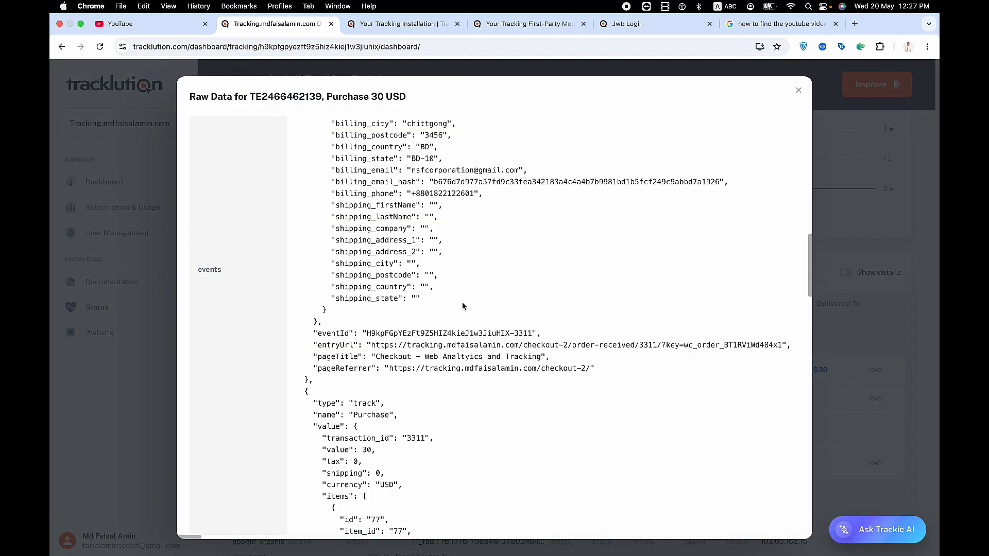
{"action": "scroll", "coordinate": [462, 304], "scroll_direction": "down", "scroll_amount": 5}
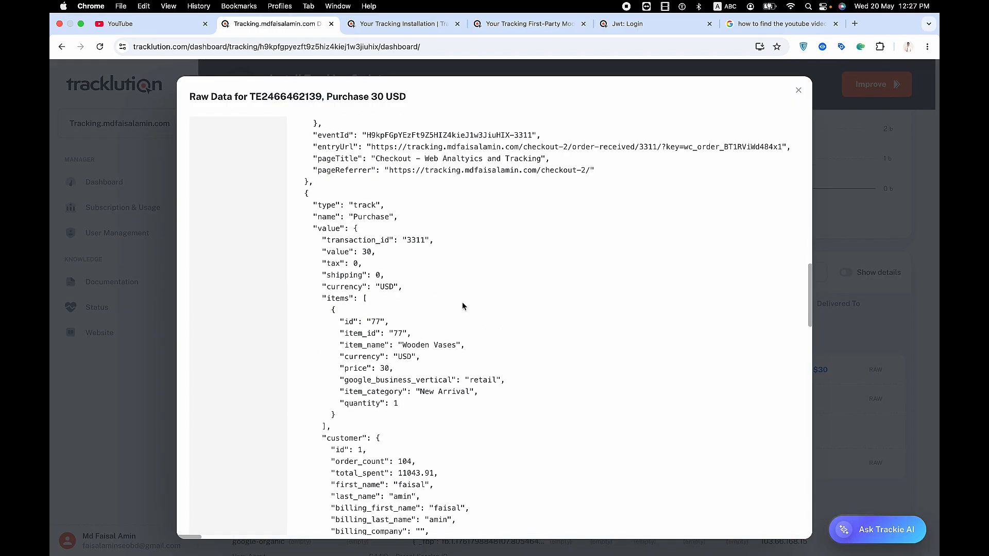
{"action": "scroll", "coordinate": [462, 302], "scroll_direction": "down", "scroll_amount": 5}
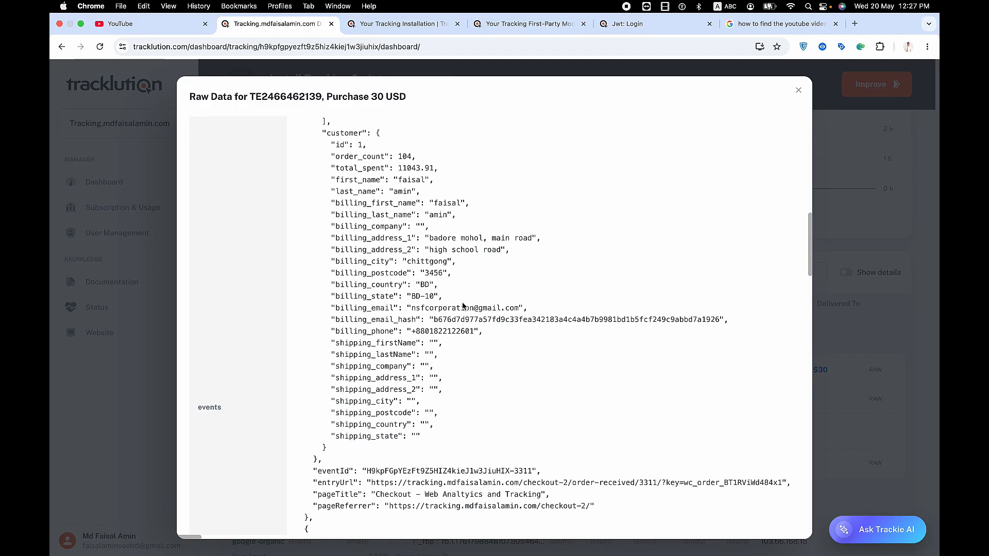
{"action": "scroll", "coordinate": [462, 304], "scroll_direction": "up", "scroll_amount": 10}
{"action": "scroll", "coordinate": [462, 305], "scroll_direction": "up", "scroll_amount": 3}
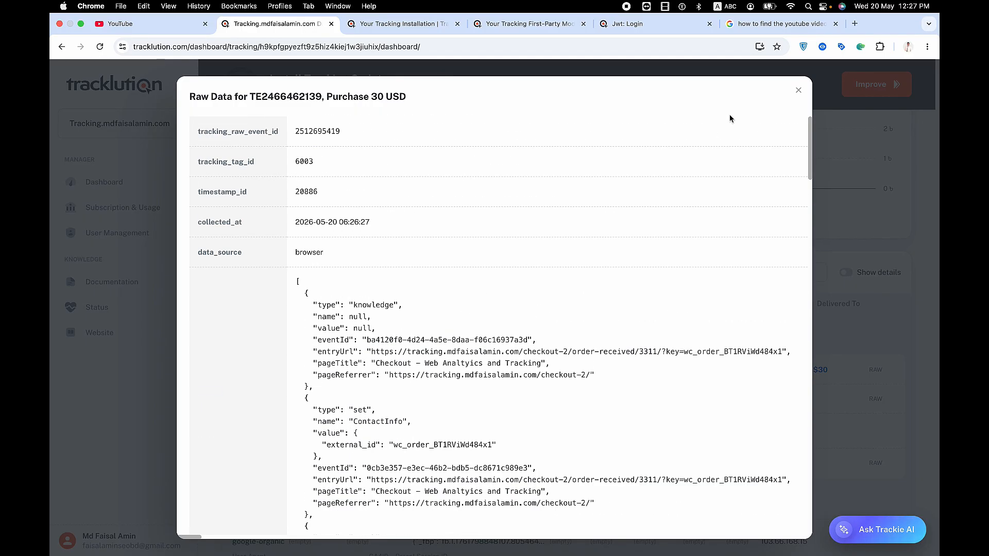
{"action": "left_click", "coordinate": [793, 89]}
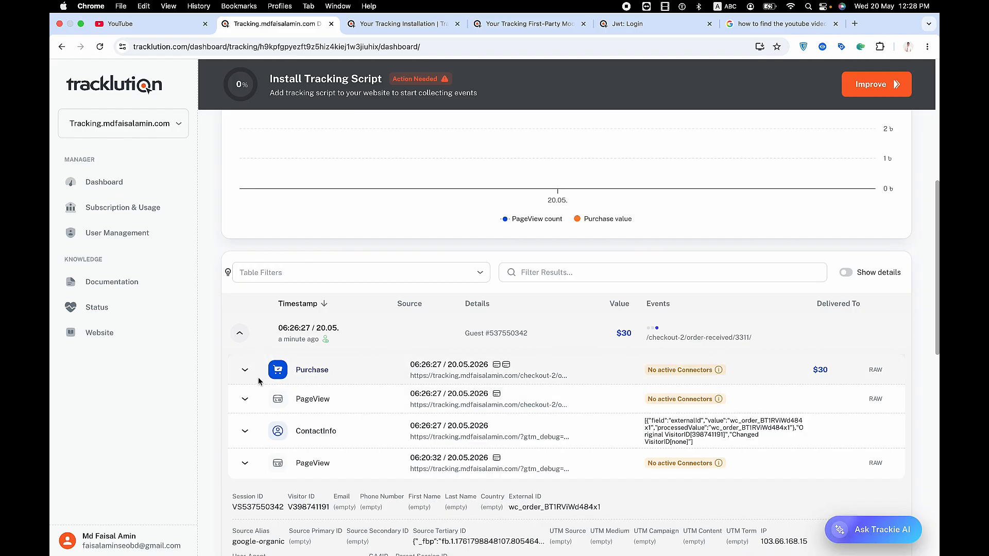
- Expand the Purchase event and review its raw data, and inspect the parameters recorded for the ContactInfo event
{"action": "left_click", "coordinate": [244, 371]}
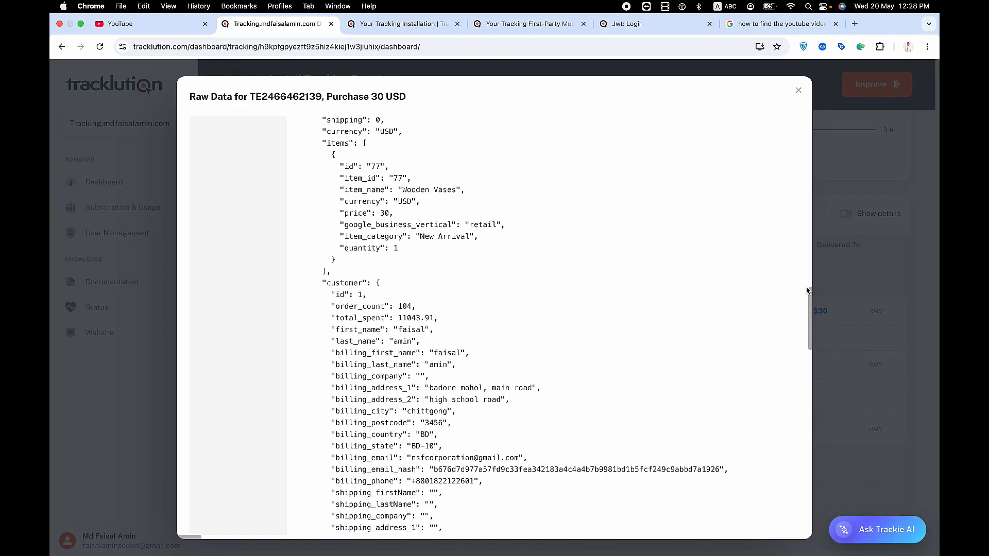
{"action": "left_click", "coordinate": [870, 293]}
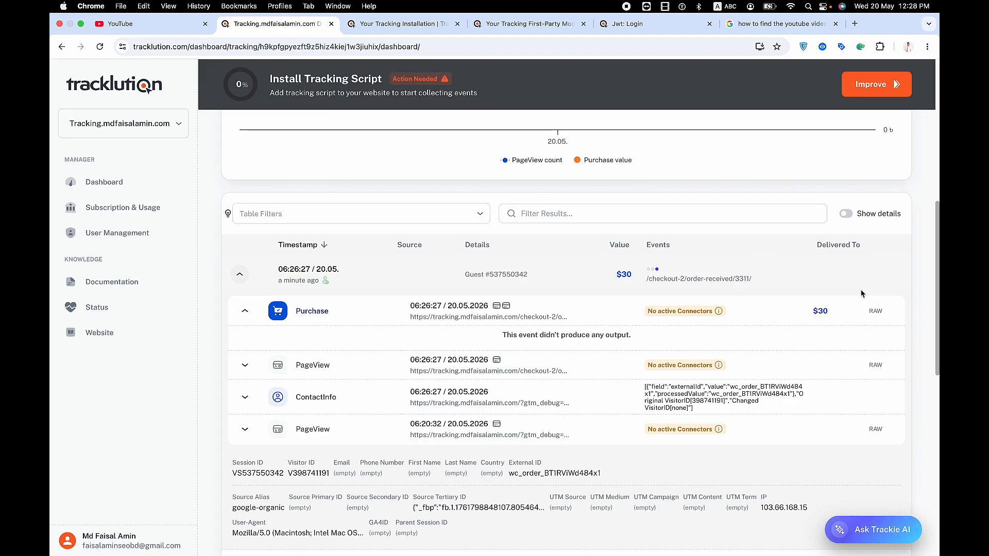
{"action": "left_click", "coordinate": [245, 398]}
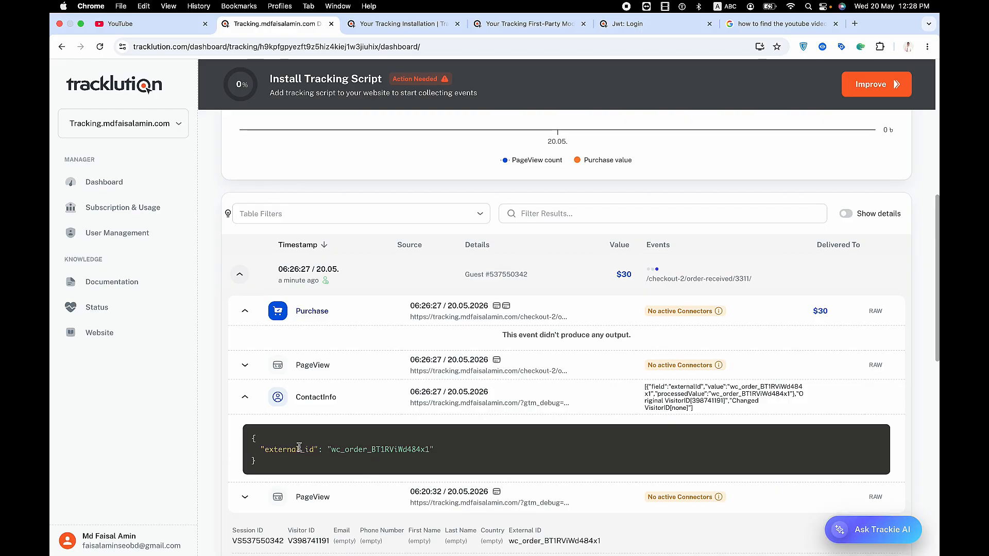
{"action": "left_click", "coordinate": [244, 397]}
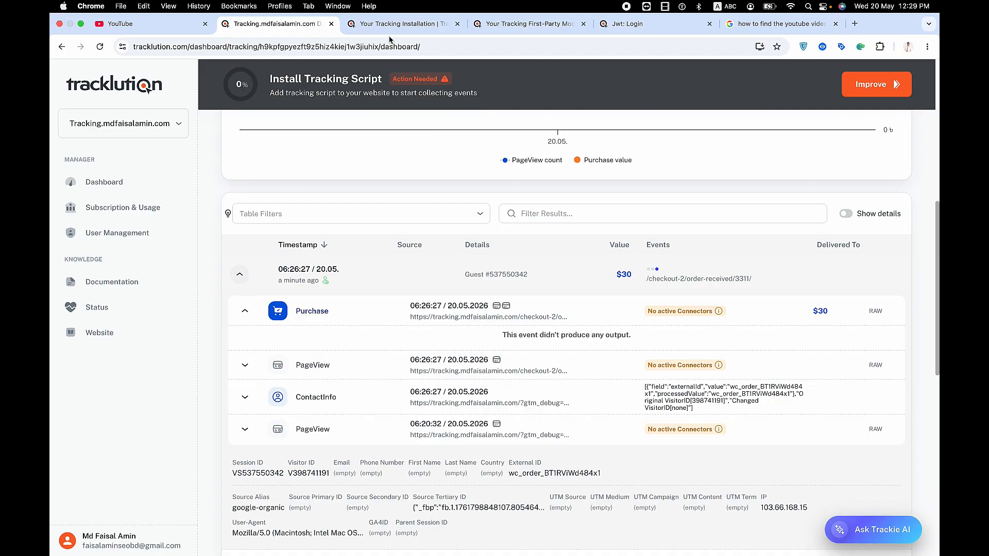
- Switch to Google Tag Manager in the other Chrome profile and make a copy of the "Tracklution - Purchase" tag
{"action": "left_click", "coordinate": [288, 7]}
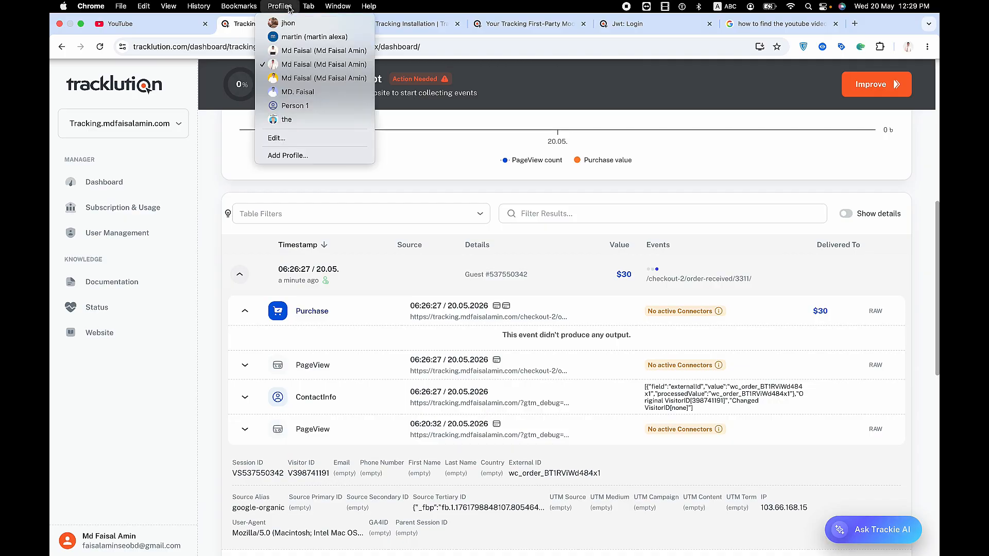
{"action": "left_click", "coordinate": [296, 51]}
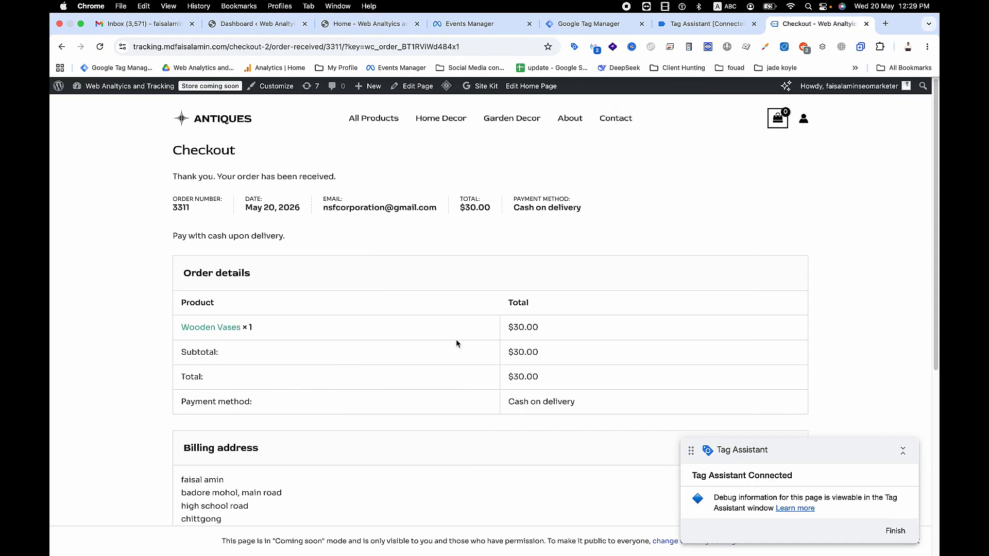
{"action": "left_click", "coordinate": [880, 190]}
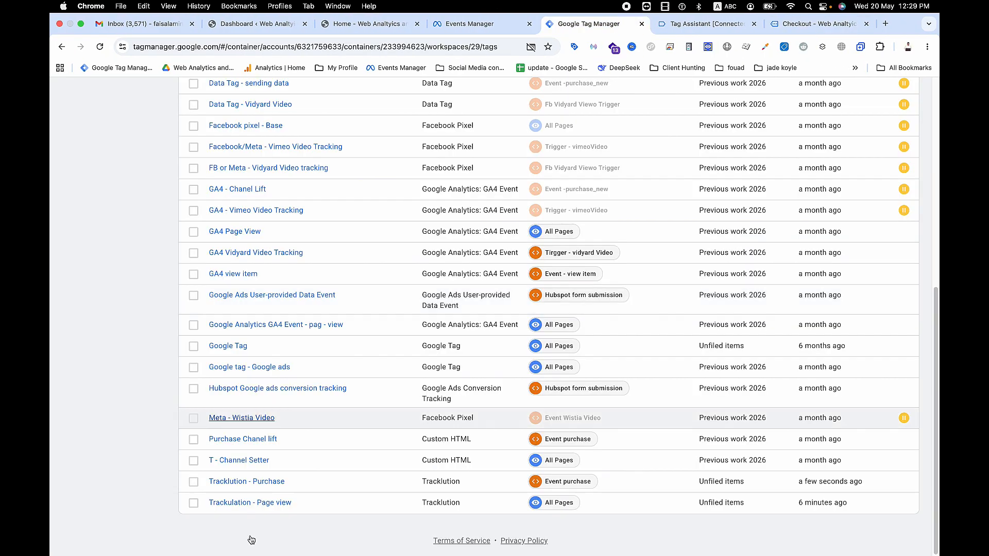
{"action": "left_click", "coordinate": [235, 484]}
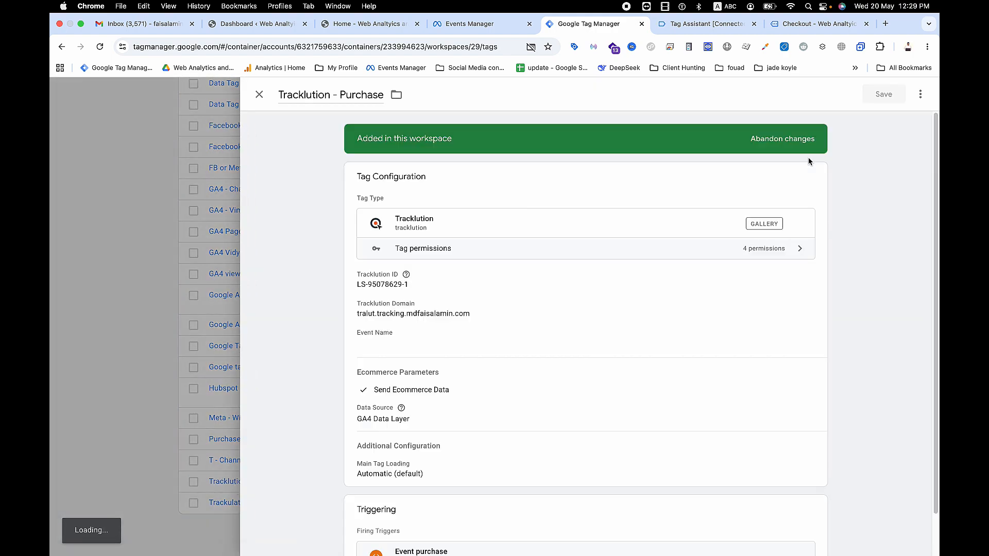
{"action": "left_click", "coordinate": [920, 94]}
{"action": "left_click", "coordinate": [876, 126]}
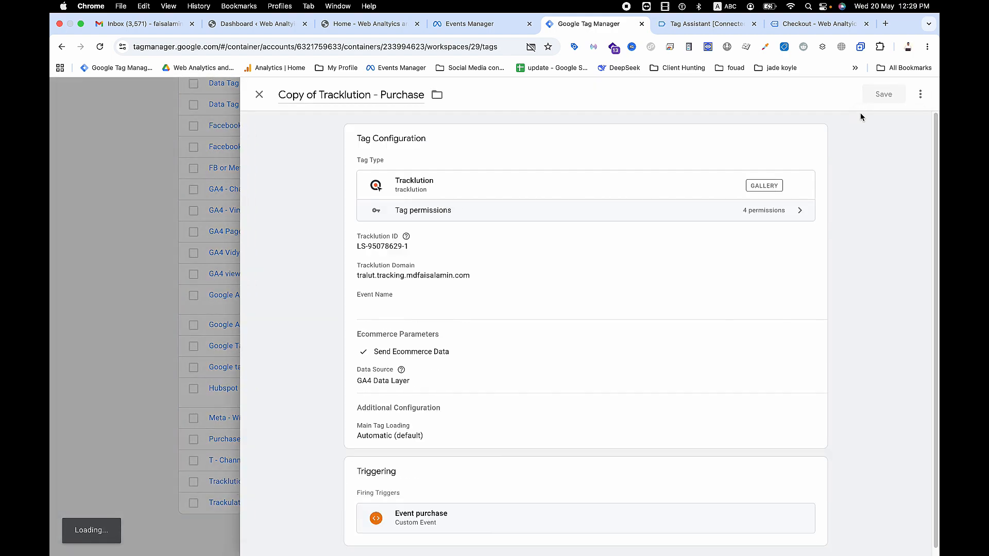
- Rename the copied tag as "Tracklution -Contact Info"
{"action": "left_click", "coordinate": [316, 95]}
{"action": "key", "text": "super+BackSpace"}
{"action": "left_click_drag", "start_coordinate": [340, 95], "coordinate": [397, 106]}
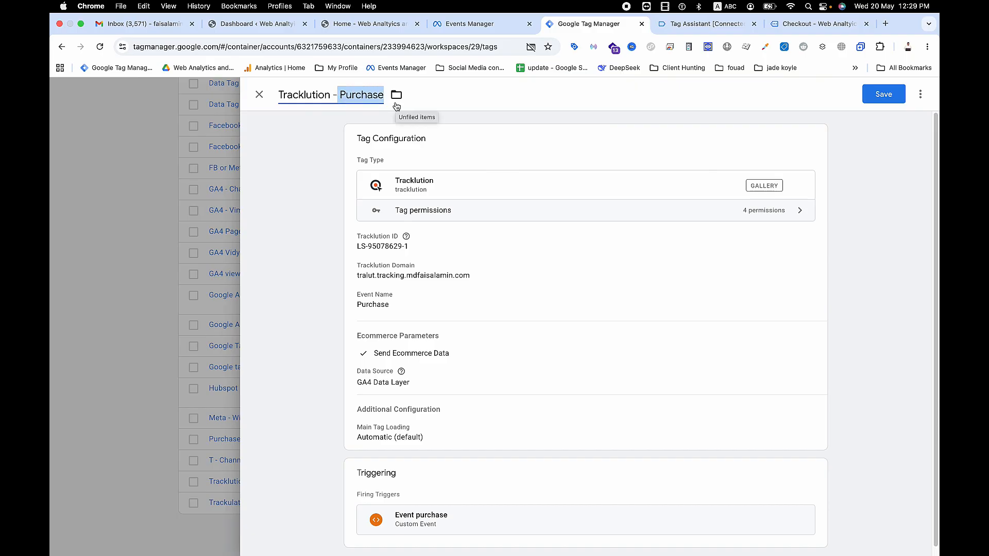
{"action": "type", "text": "Conta"}
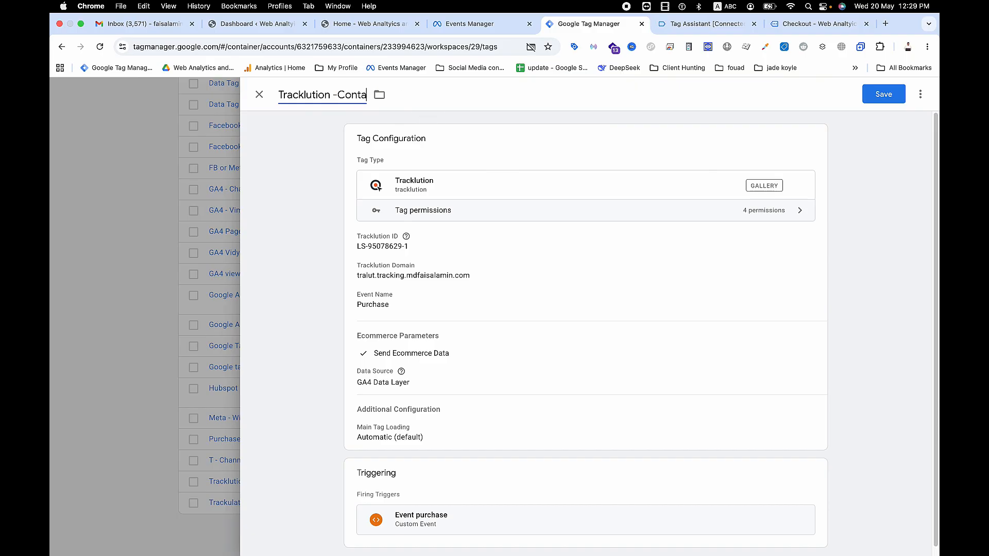
{"action": "type", "text": "ct Info"}
- Change the copied tag's event name to ContactInfo in its tag configuration
{"action": "left_click", "coordinate": [482, 355]}
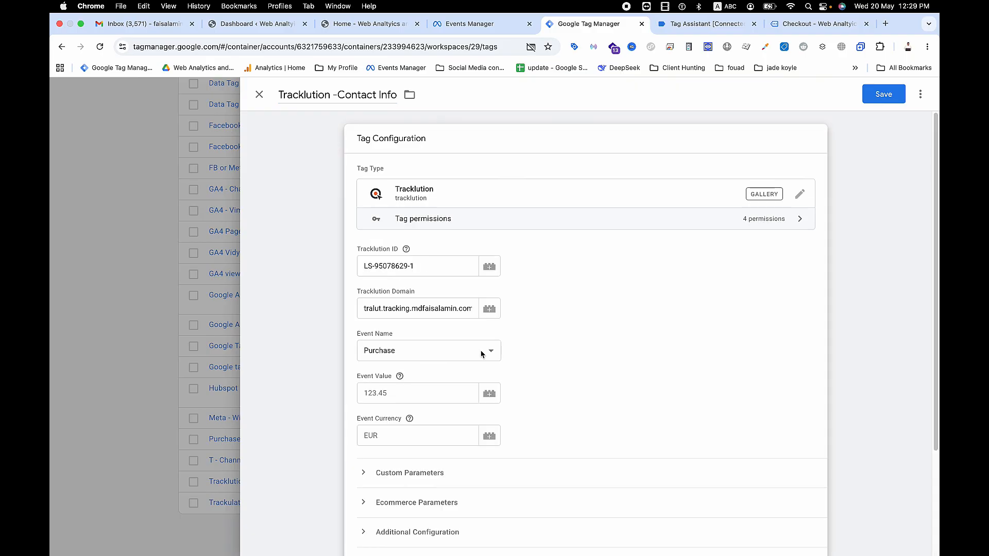
{"action": "left_click", "coordinate": [482, 354]}
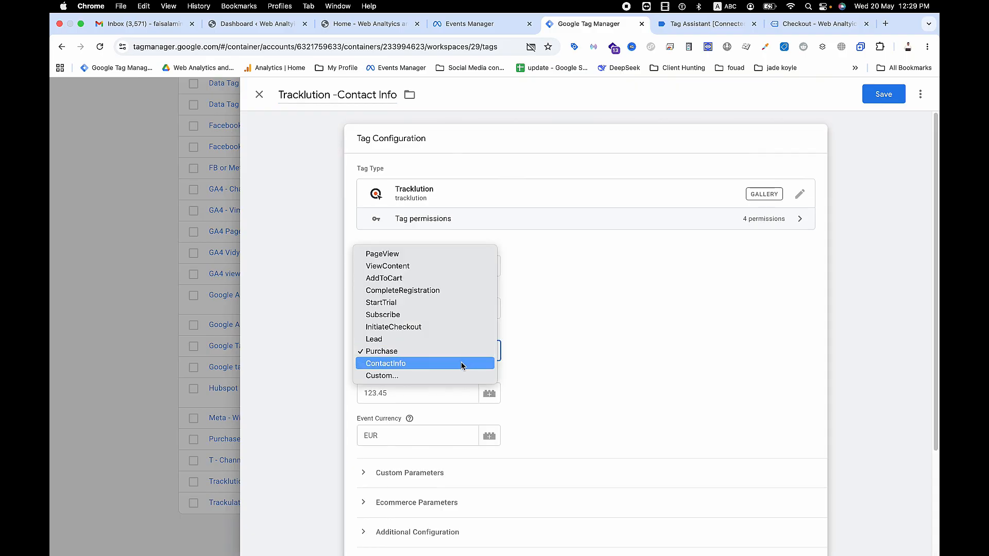
{"action": "left_click", "coordinate": [462, 363]}
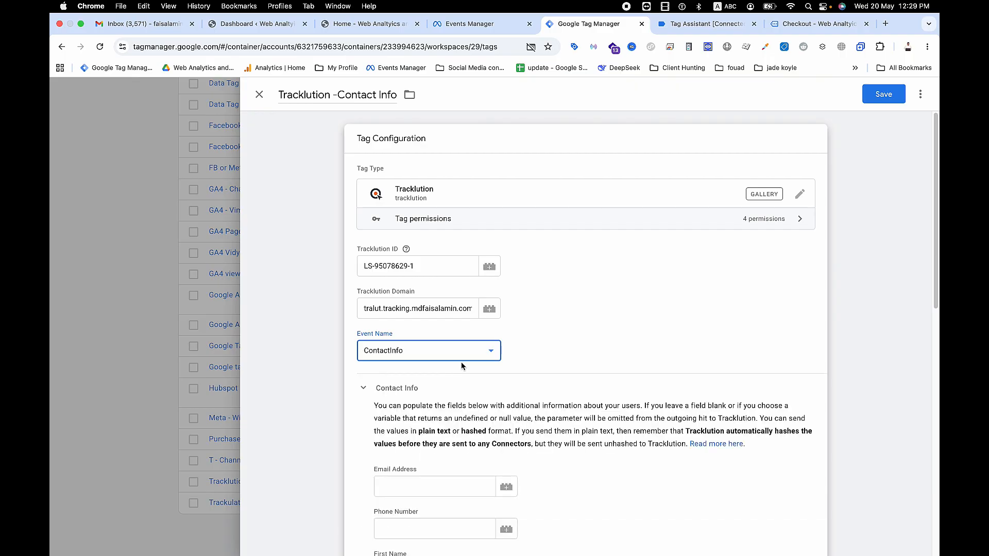
{"action": "scroll", "coordinate": [474, 364], "scroll_direction": "down", "scroll_amount": 4}
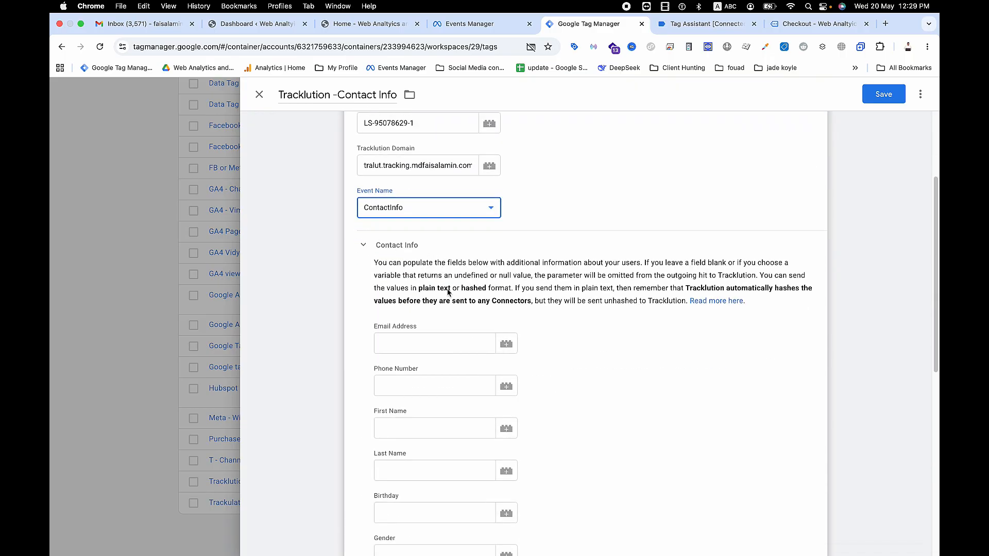
{"action": "scroll", "coordinate": [422, 402], "scroll_direction": "down", "scroll_amount": 1}
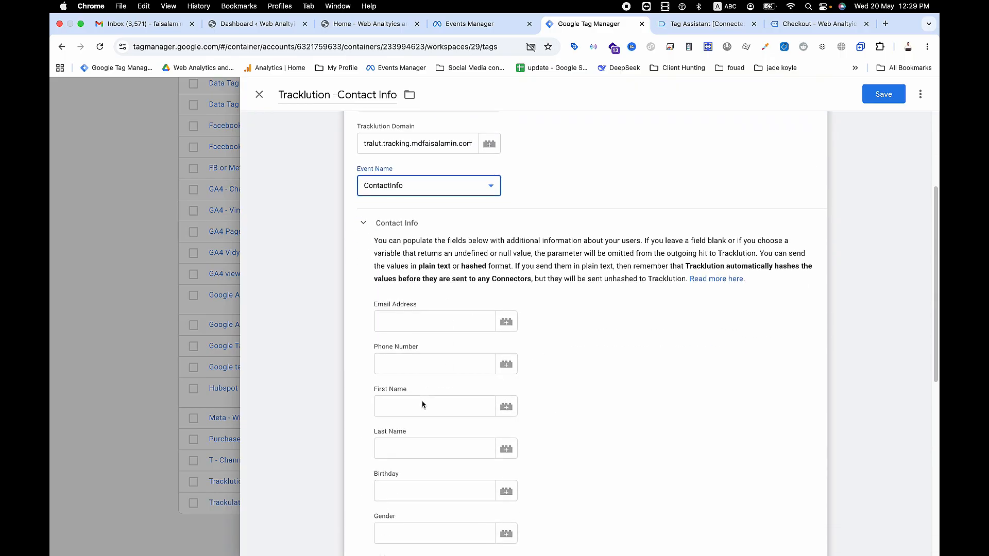
{"action": "left_click", "coordinate": [435, 318]}
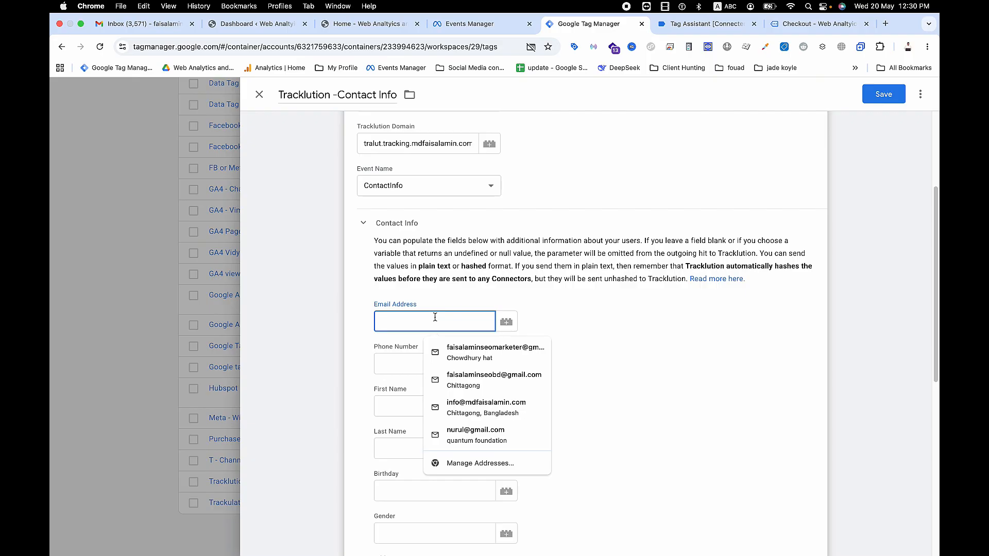
{"action": "type", "text": "{{"}
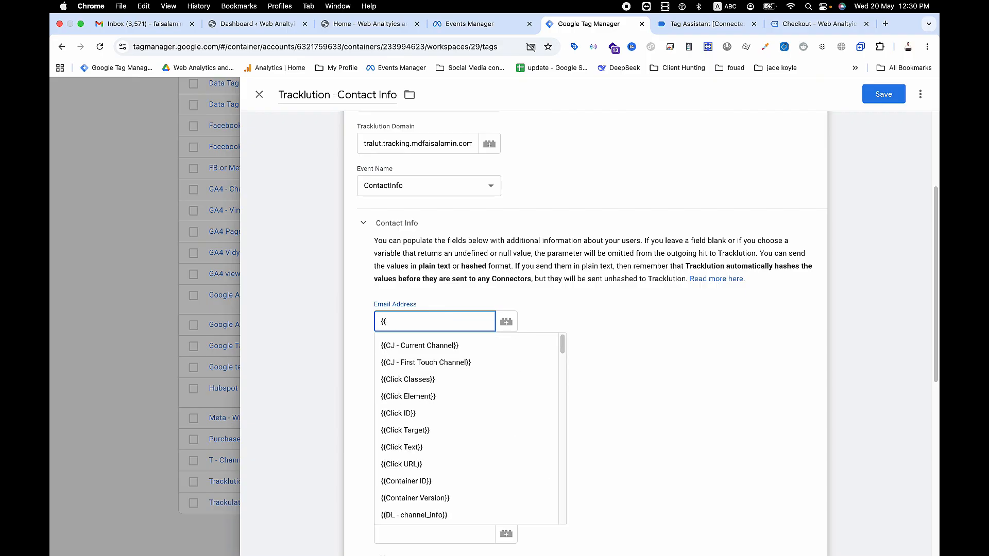
{"action": "type", "text": "em"}
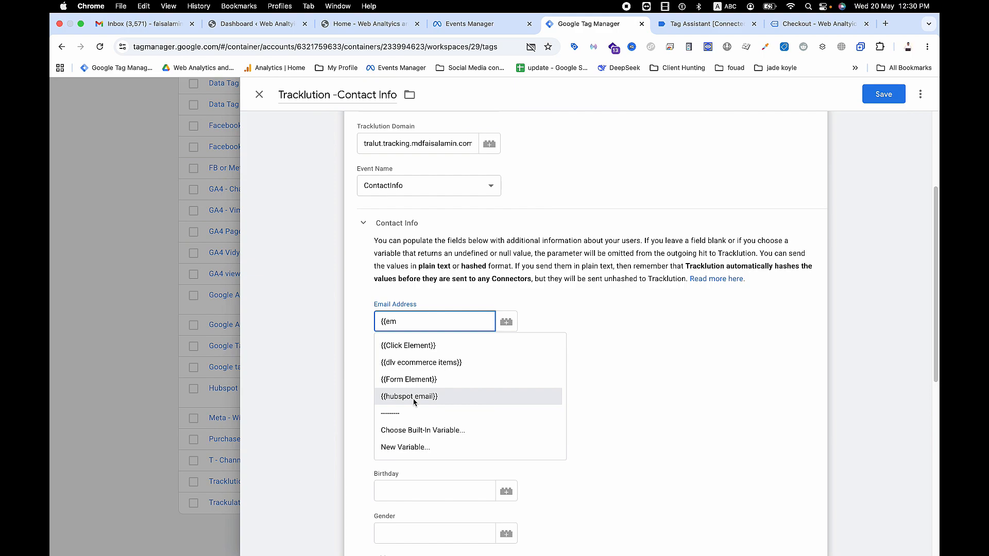
{"action": "key", "text": "BackSpace"}
{"action": "key", "text": "BackSpace"}
{"action": "key", "text": "BackSpace"}
{"action": "key", "text": "BackSpace"}
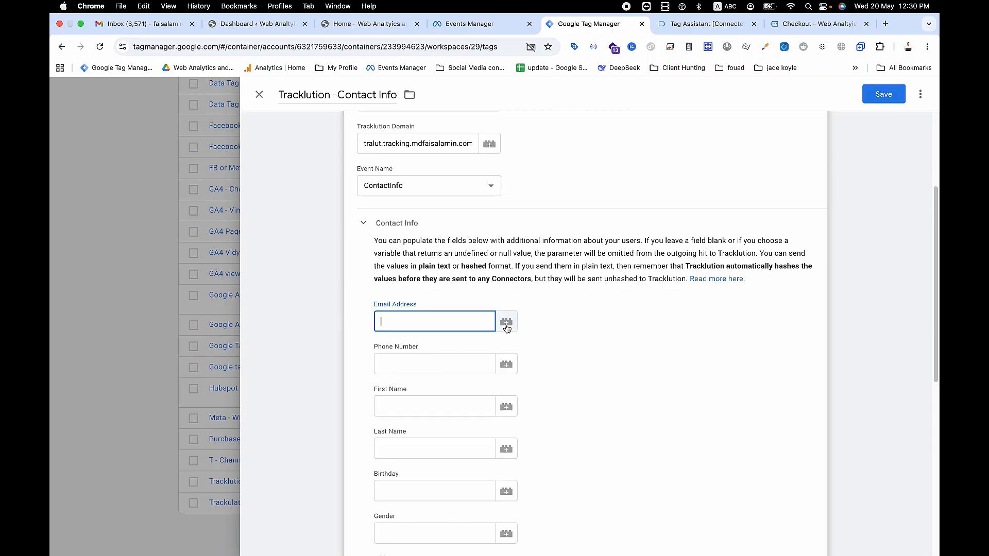
- Switch to Tag Assistant and examine the user_data object, including sha256_email_address, in the data layer push of purchase event 45
{"action": "left_click", "coordinate": [706, 24]}
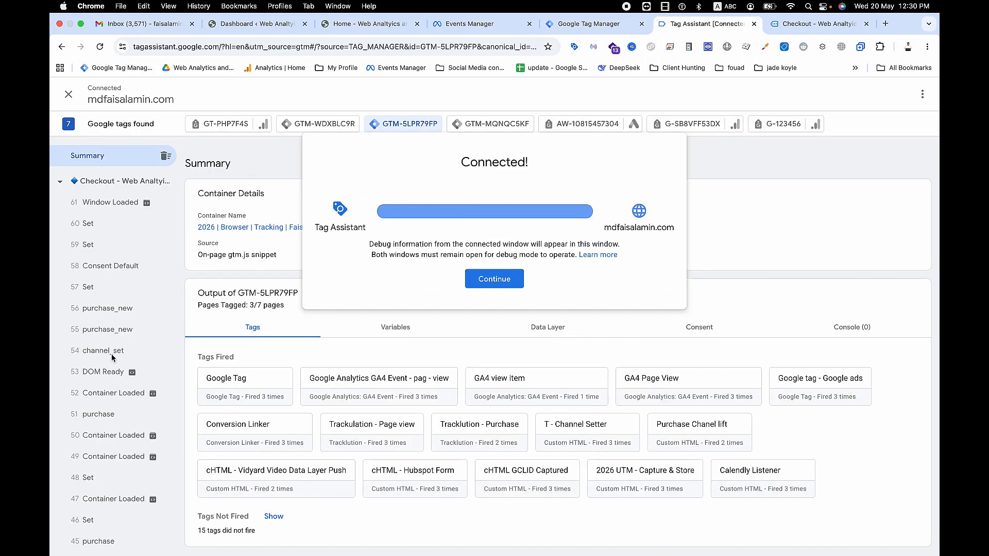
{"action": "left_click", "coordinate": [91, 541]}
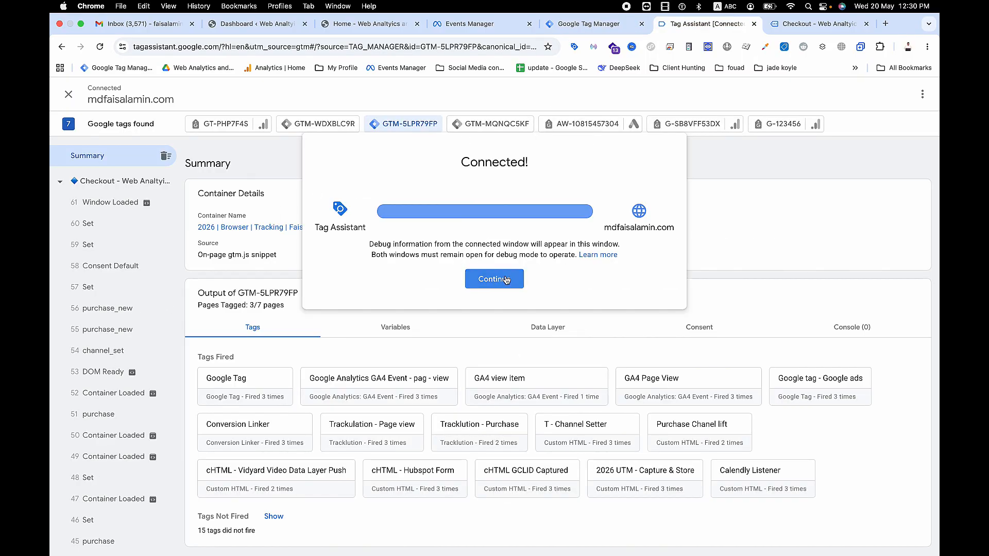
{"action": "left_click", "coordinate": [587, 226]}
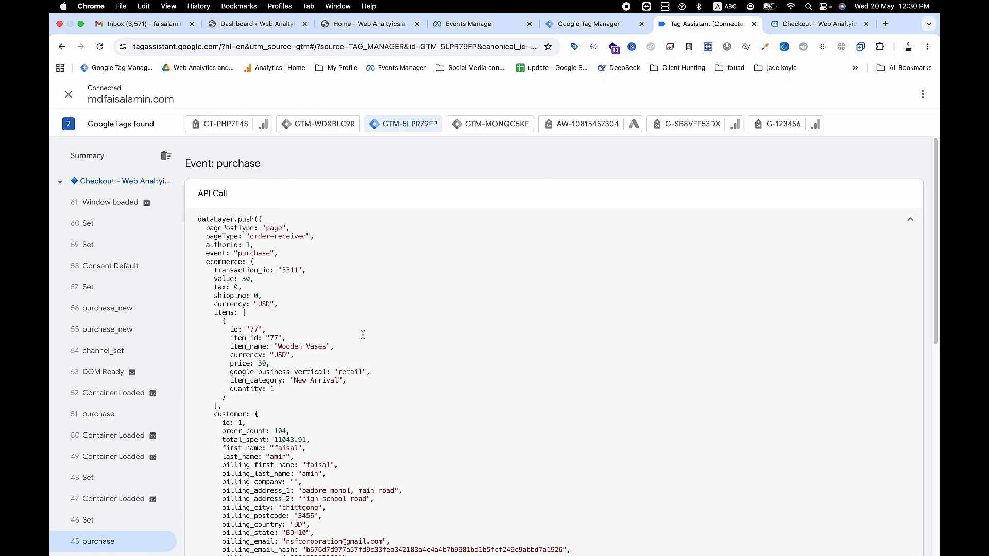
{"action": "scroll", "coordinate": [363, 334], "scroll_direction": "down", "scroll_amount": 3}
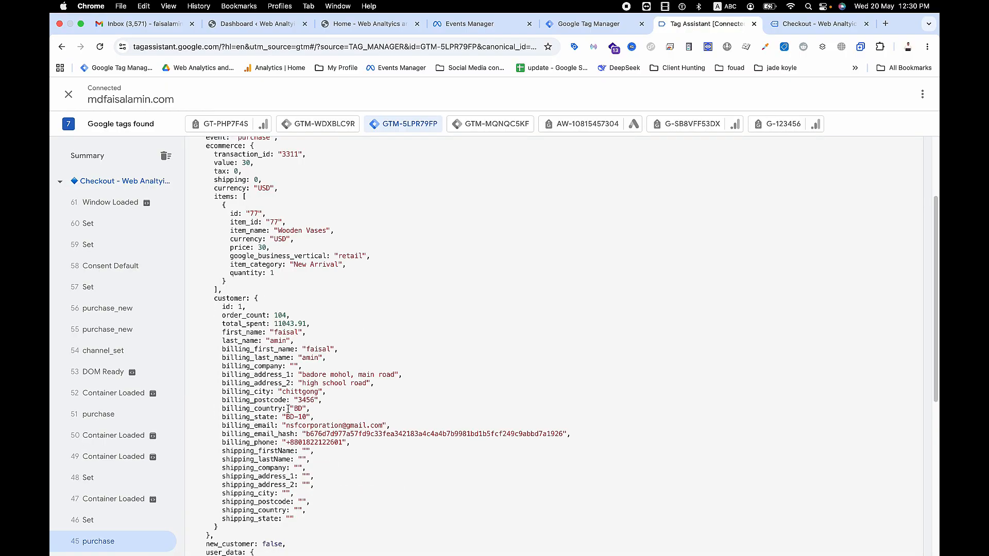
{"action": "scroll", "coordinate": [288, 408], "scroll_direction": "down", "scroll_amount": 3}
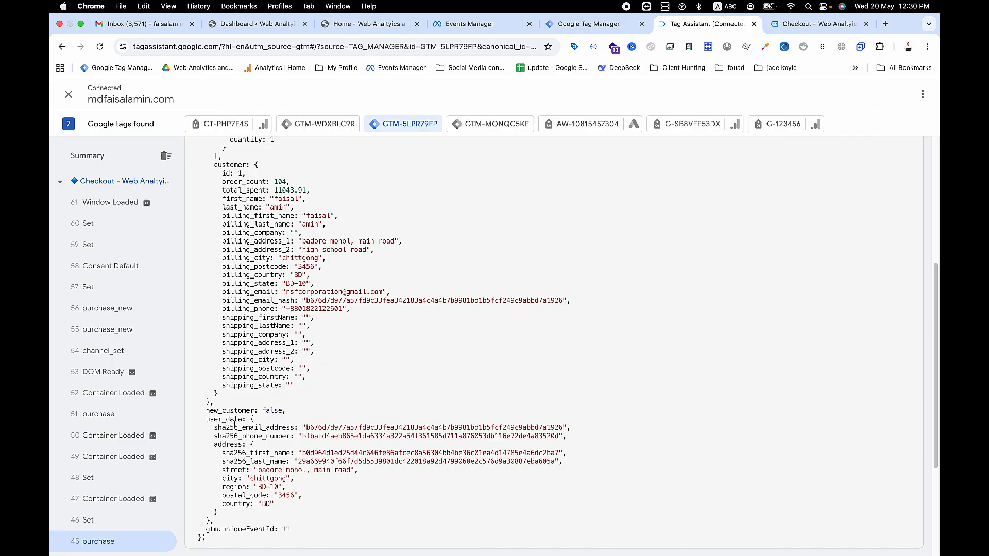
{"action": "left_click_drag", "start_coordinate": [206, 419], "coordinate": [236, 421]}
{"action": "scroll", "coordinate": [289, 406], "scroll_direction": "up", "scroll_amount": 1}
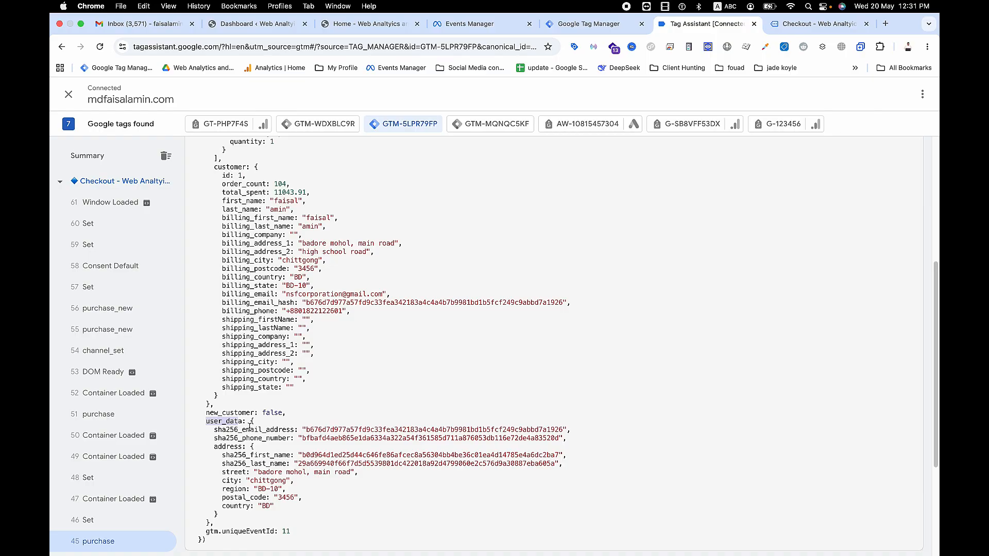
{"action": "left_click_drag", "start_coordinate": [215, 430], "coordinate": [261, 435]}
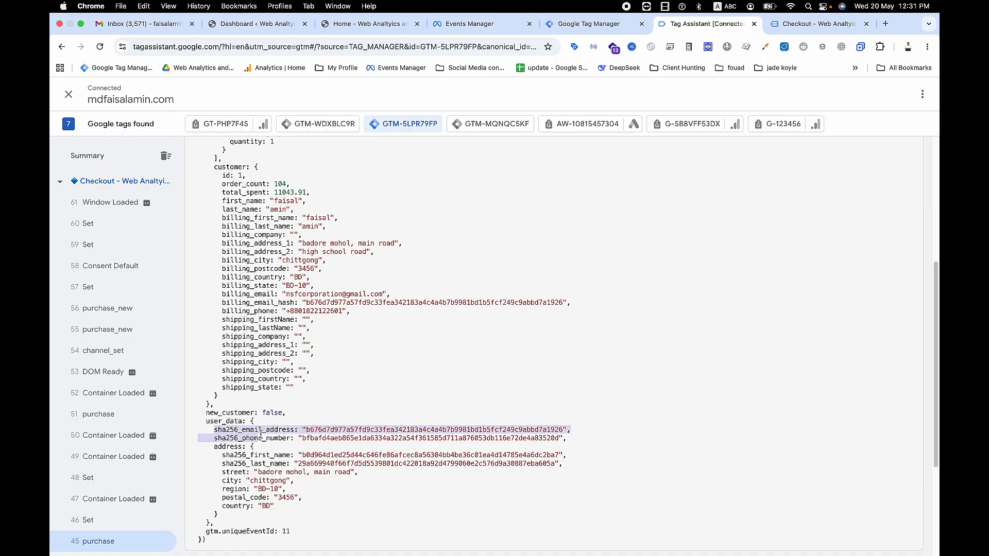
- Return to Google Tag Manager and create a Data Layer Variable for the Email Address field with the name customer.user_data.0.sha256_email_address
{"action": "key", "text": "ctrl+shift+Tab"}
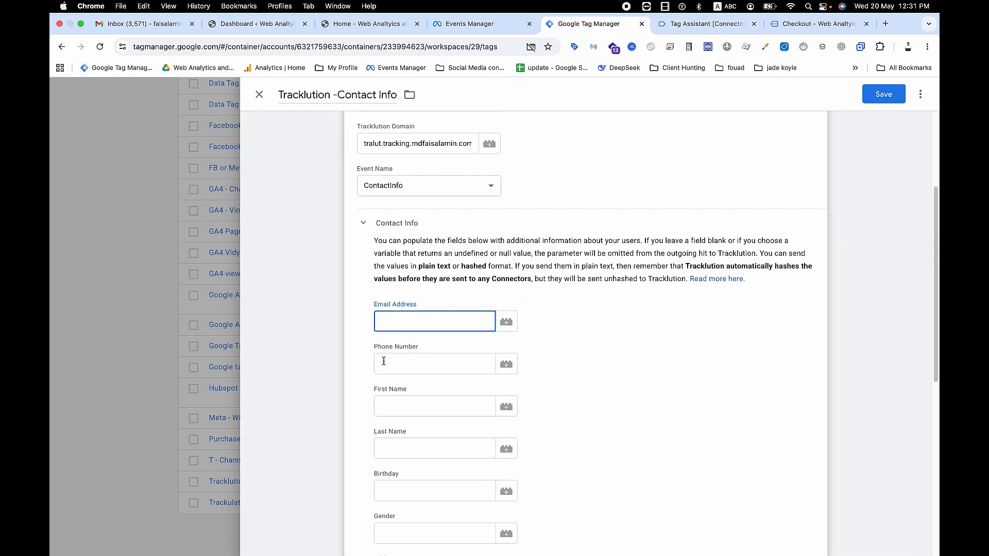
{"action": "left_click", "coordinate": [512, 322]}
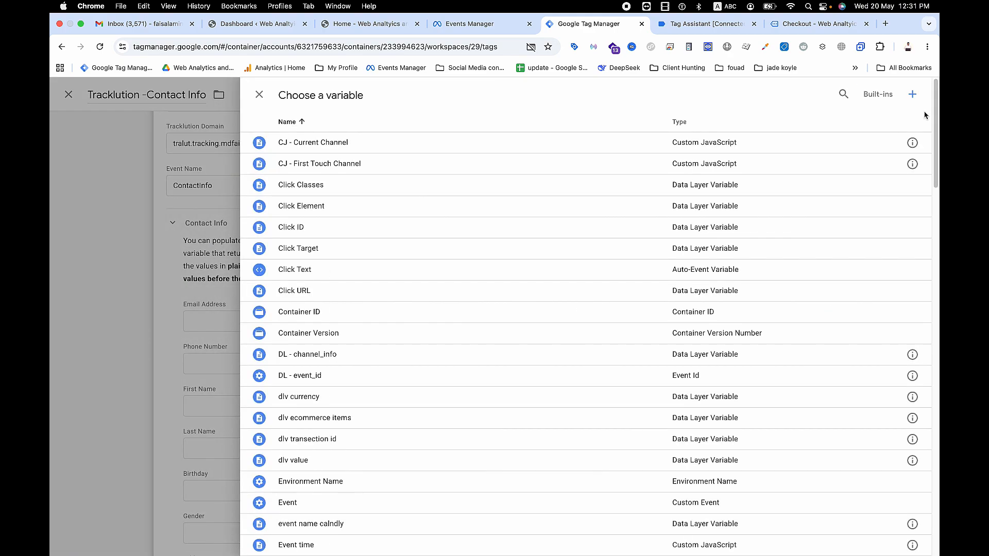
{"action": "left_click", "coordinate": [912, 94]}
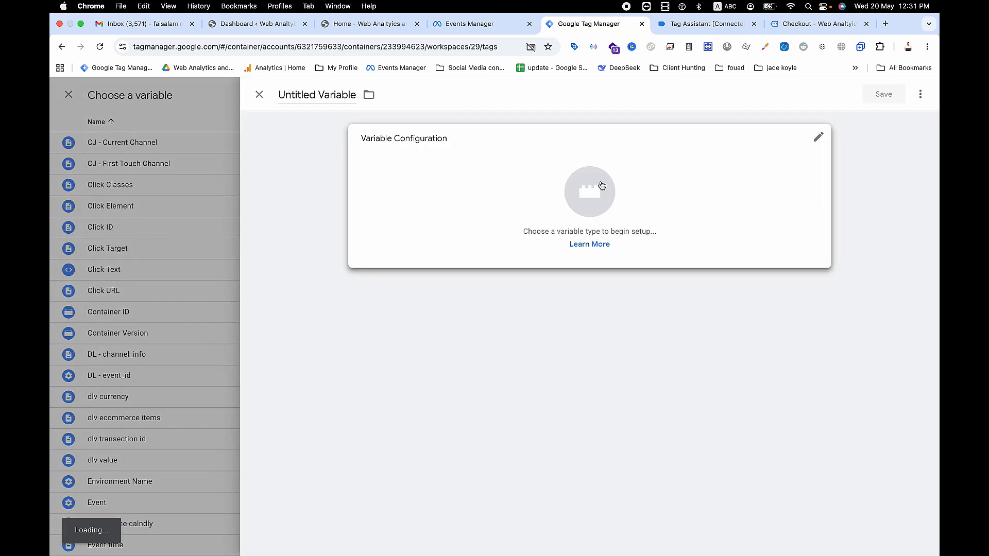
{"action": "left_click", "coordinate": [601, 185]}
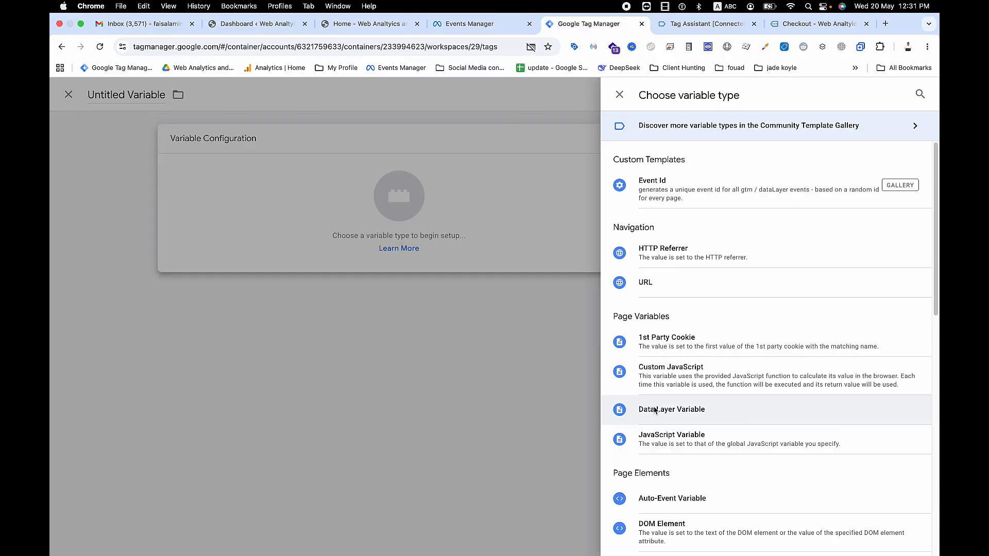
{"action": "left_click", "coordinate": [655, 410]}
{"action": "left_click", "coordinate": [382, 246]}
{"action": "type", "text": "custome"}
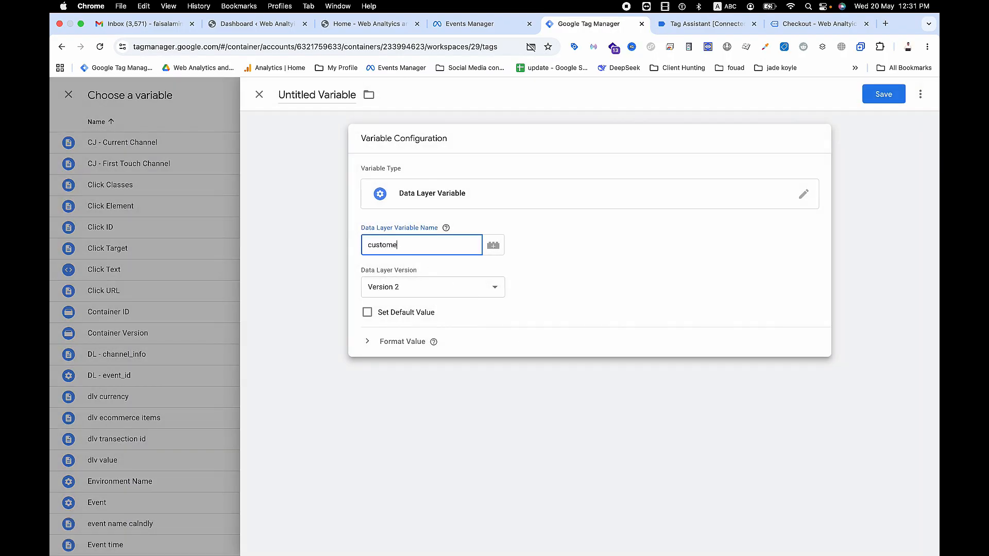
{"action": "type", "text": "r.user_data.0."}
{"action": "type", "text": "sha256_email_address"}
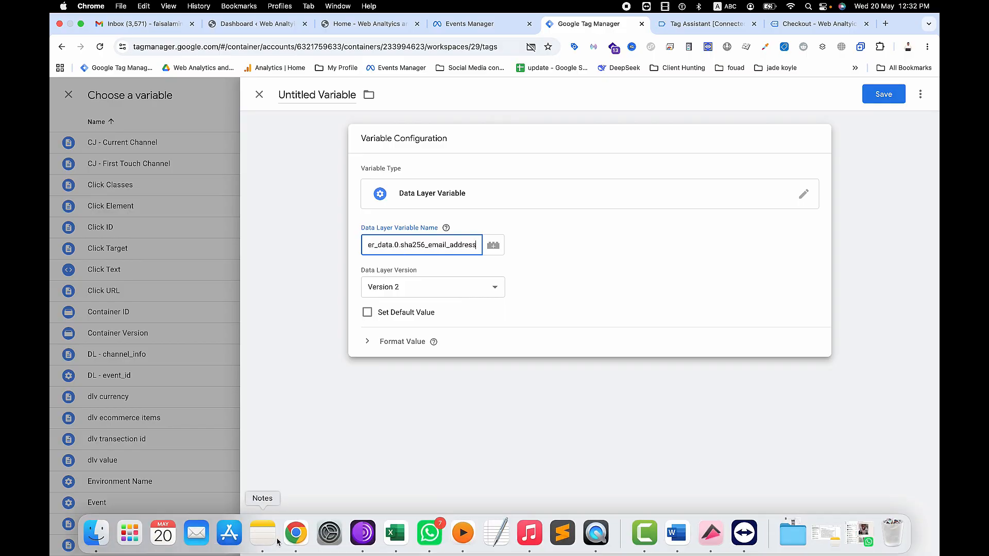
- Open the Notes app to examine the sha256 hashing function and its {{value}} placeholder, and return to Chrome
{"action": "left_click", "coordinate": [267, 542]}
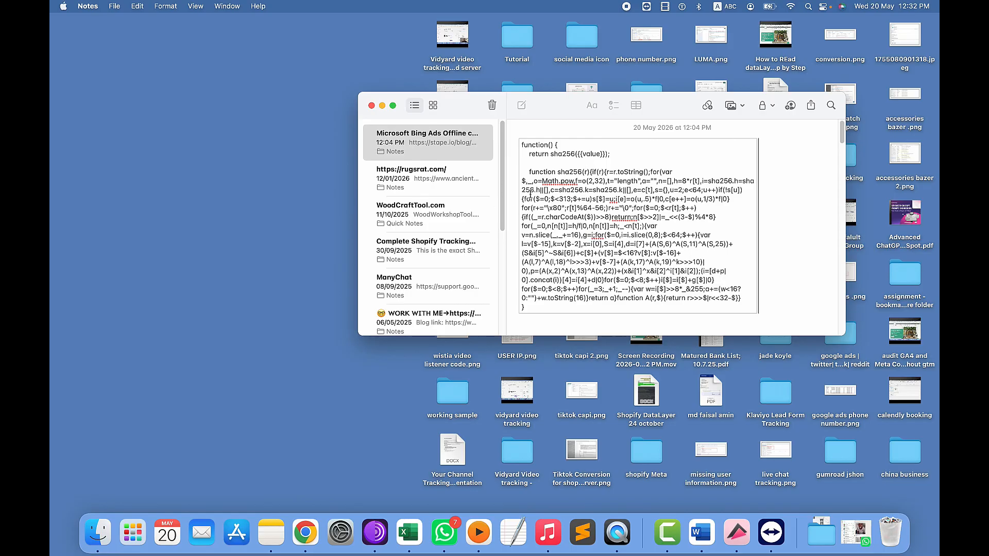
{"action": "left_click", "coordinate": [640, 162]}
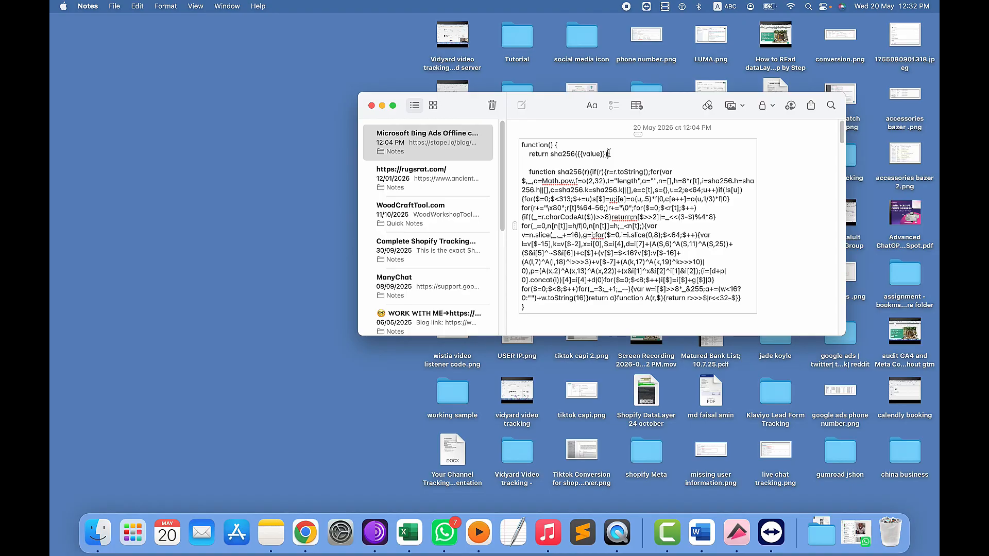
{"action": "left_click_drag", "start_coordinate": [609, 154], "coordinate": [580, 154]}
{"action": "left_click", "coordinate": [382, 106]}
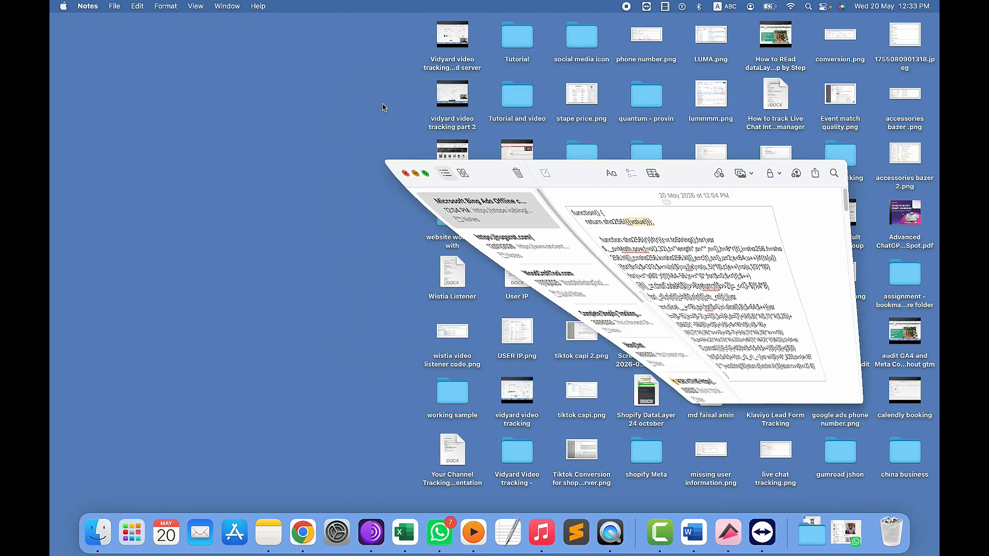
{"action": "left_click", "coordinate": [299, 538]}
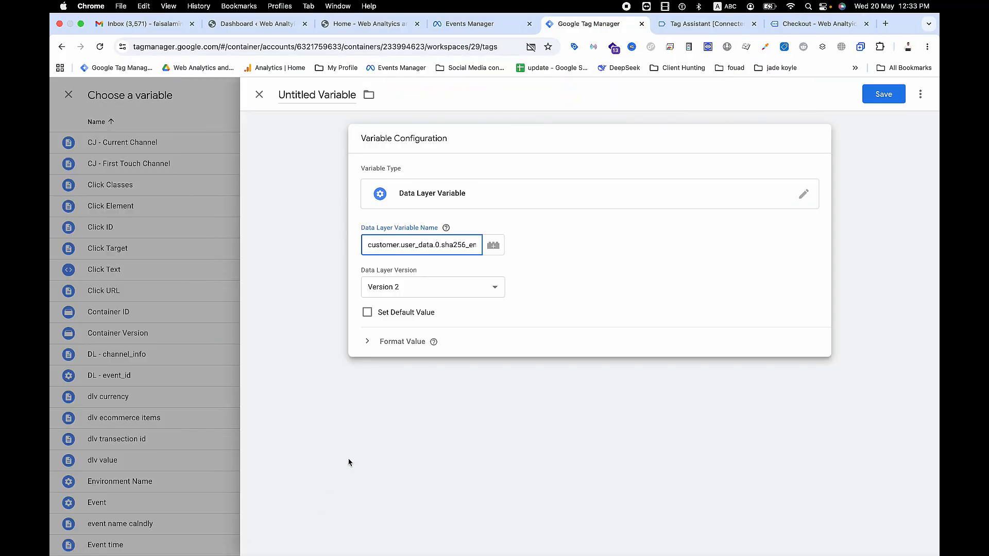
- Name the new data layer variable "Hash Email" and save it
{"action": "left_click", "coordinate": [313, 96]}
{"action": "type", "text": "Hs"}
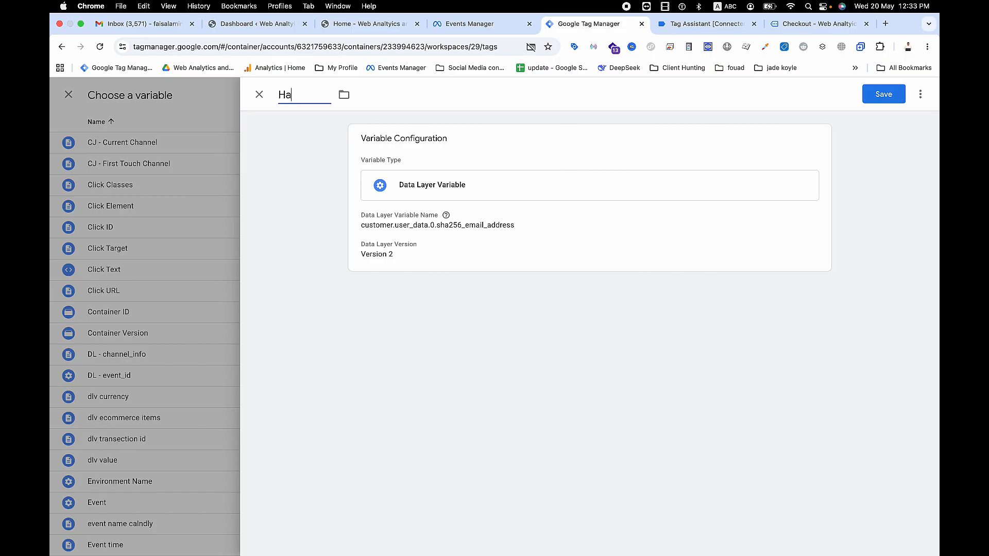
{"action": "type", "text": "sh Email"}
{"action": "left_click", "coordinate": [887, 95]}
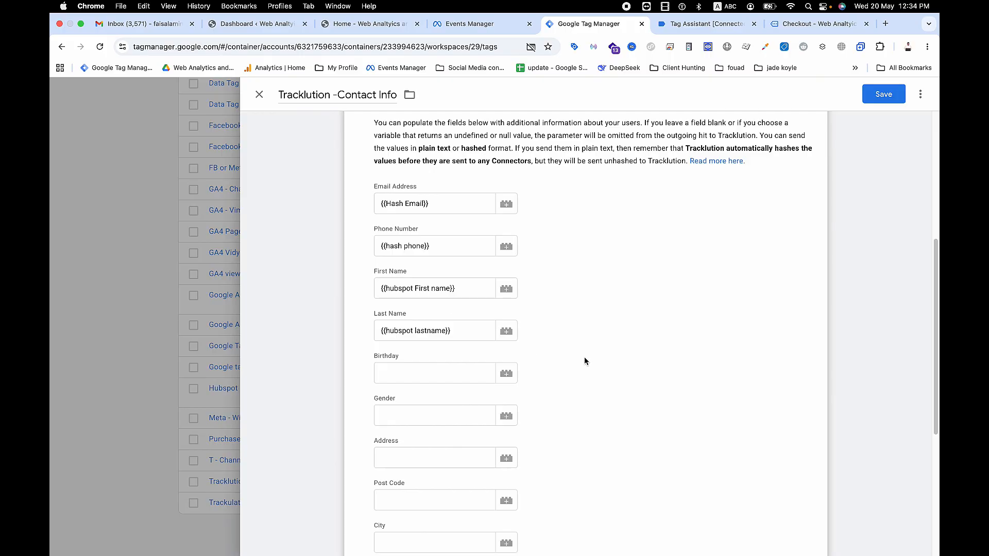
- Check the remaining contact fields and the firing trigger of the "Tracklution -Contact Info" tag, and save the tag
{"action": "scroll", "coordinate": [584, 361], "scroll_direction": "down", "scroll_amount": 3}
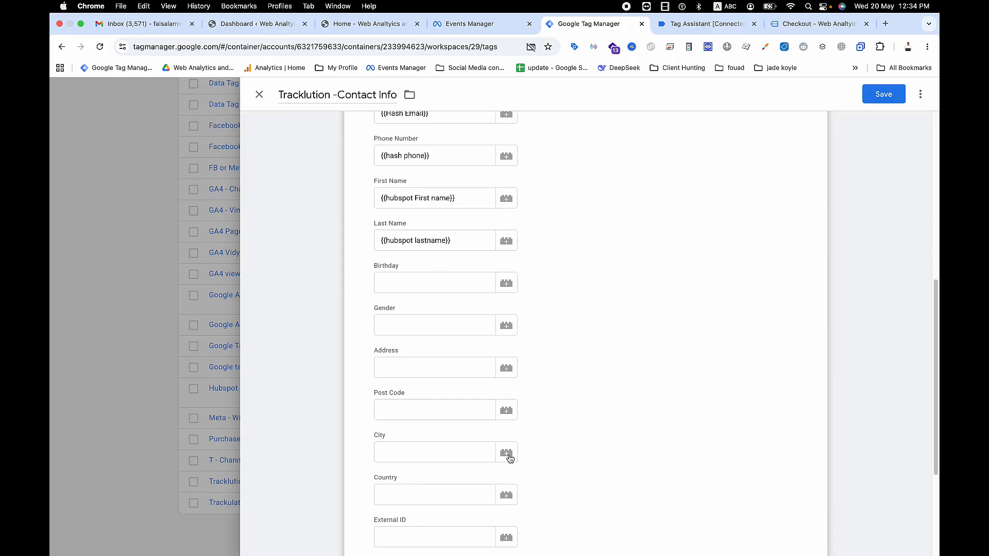
{"action": "scroll", "coordinate": [569, 467], "scroll_direction": "down", "scroll_amount": 3}
{"action": "scroll", "coordinate": [568, 466], "scroll_direction": "down", "scroll_amount": 2}
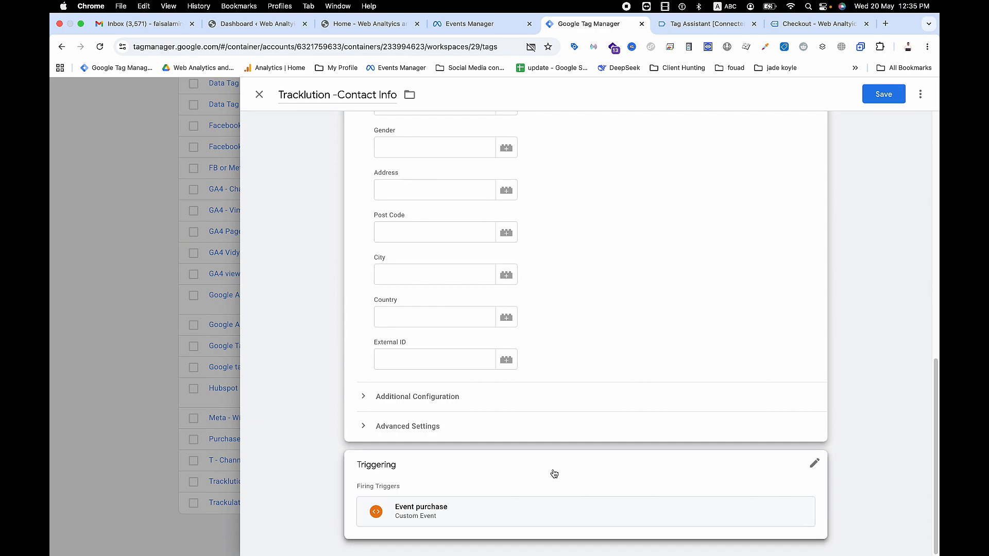
{"action": "scroll", "coordinate": [551, 470], "scroll_direction": "up", "scroll_amount": 15}
{"action": "left_click", "coordinate": [883, 94]}
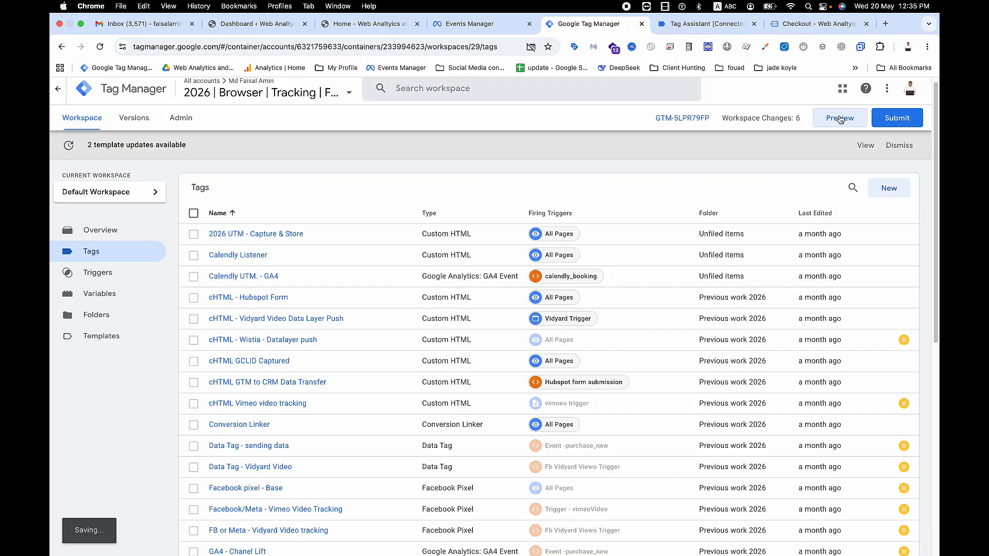
- Preview the container with Tag Assistant connected to mdfaisalamin.com and go to the connected website
{"action": "left_click", "coordinate": [840, 118]}
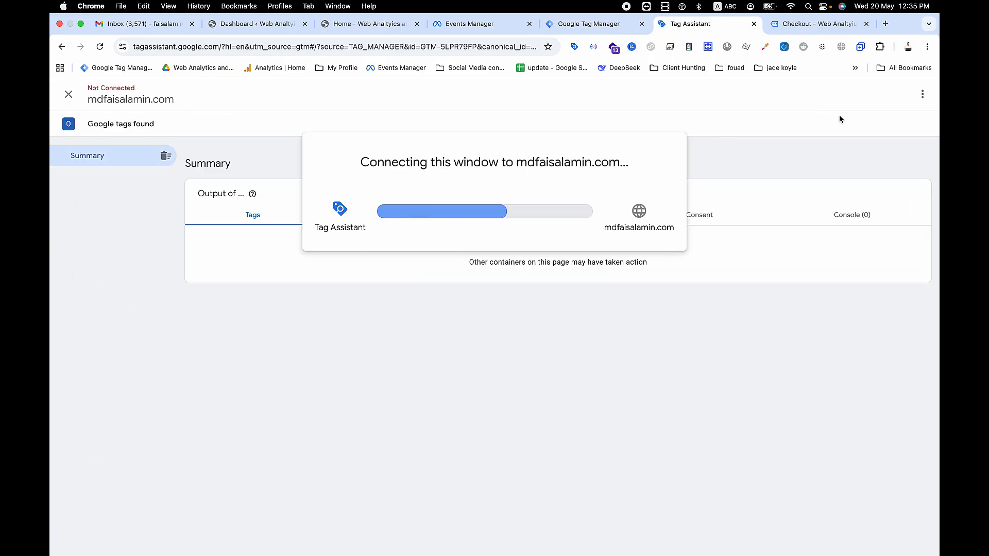
{"action": "left_click", "coordinate": [495, 278]}
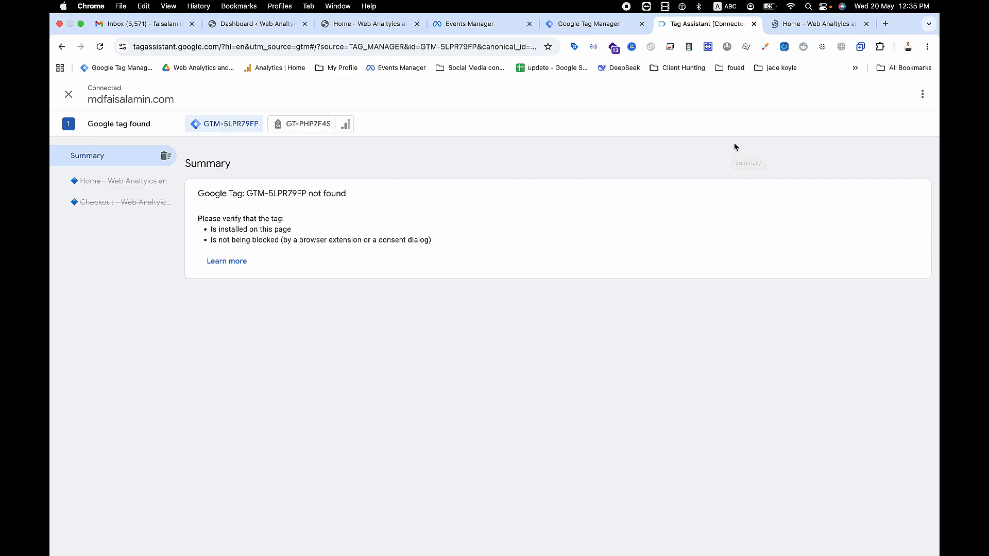
{"action": "left_click", "coordinate": [783, 30]}
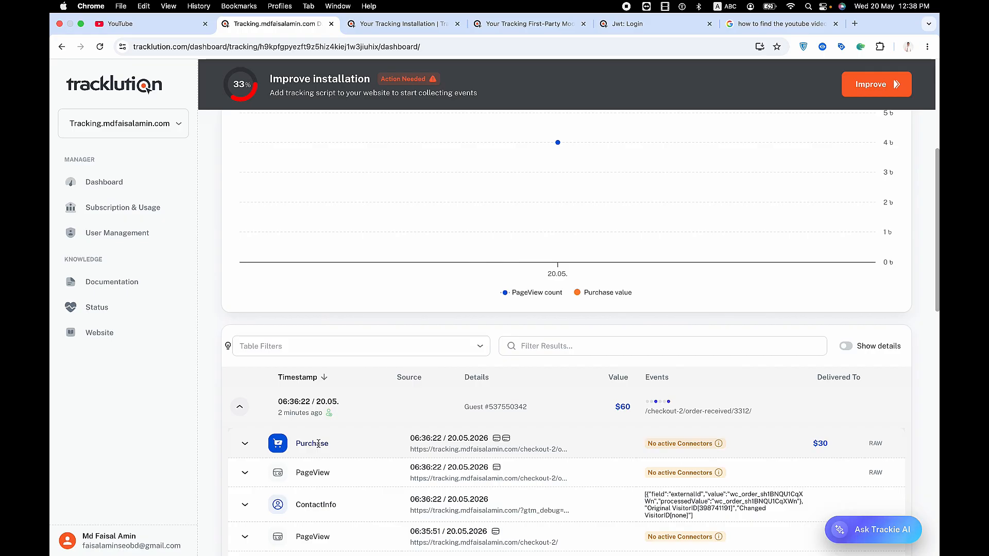
- Open the Facebook connector form on the Tracklution dashboard and go to its Meta Access Token field
{"action": "scroll", "coordinate": [319, 444], "scroll_direction": "up", "scroll_amount": 1}
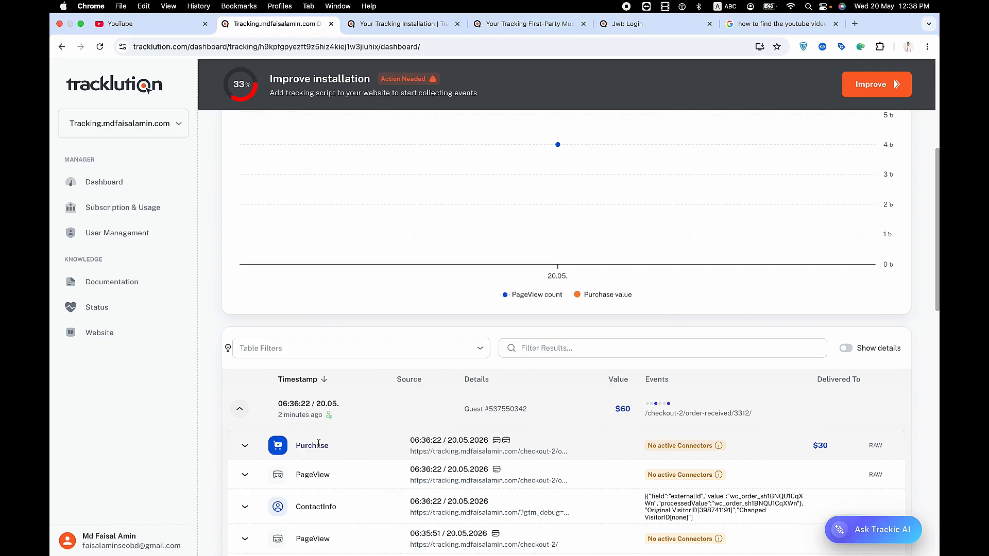
{"action": "scroll", "coordinate": [319, 444], "scroll_direction": "up", "scroll_amount": 5}
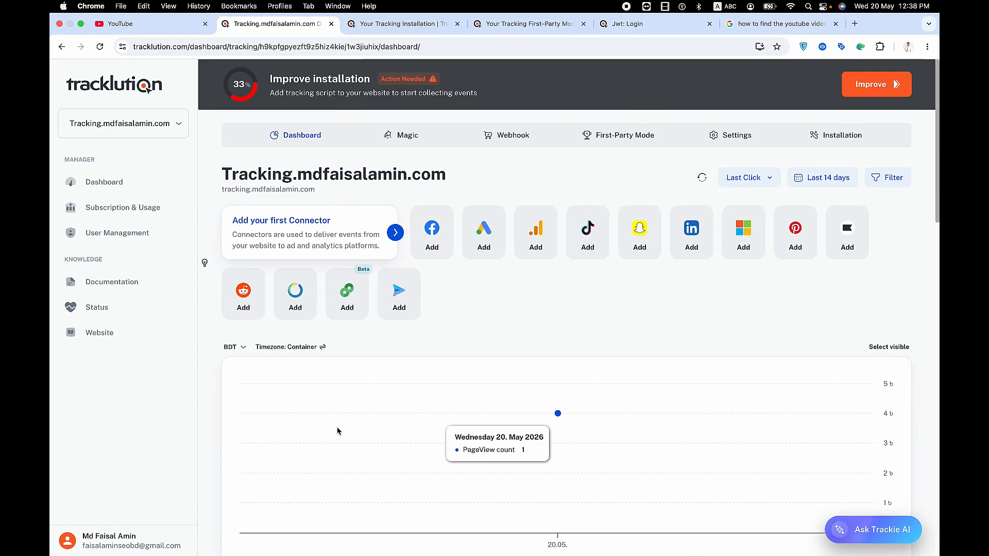
{"action": "left_click", "coordinate": [434, 249]}
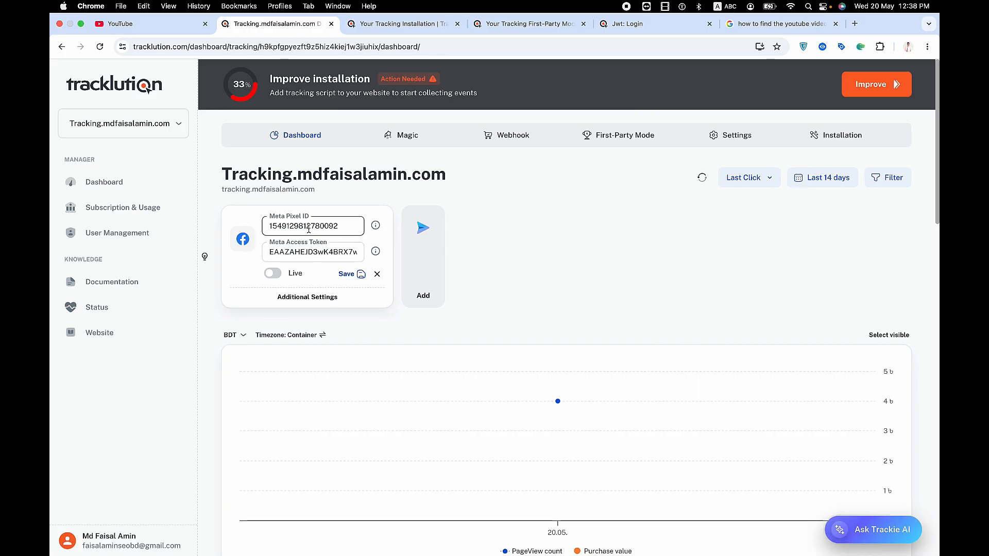
{"action": "left_click", "coordinate": [306, 251]}
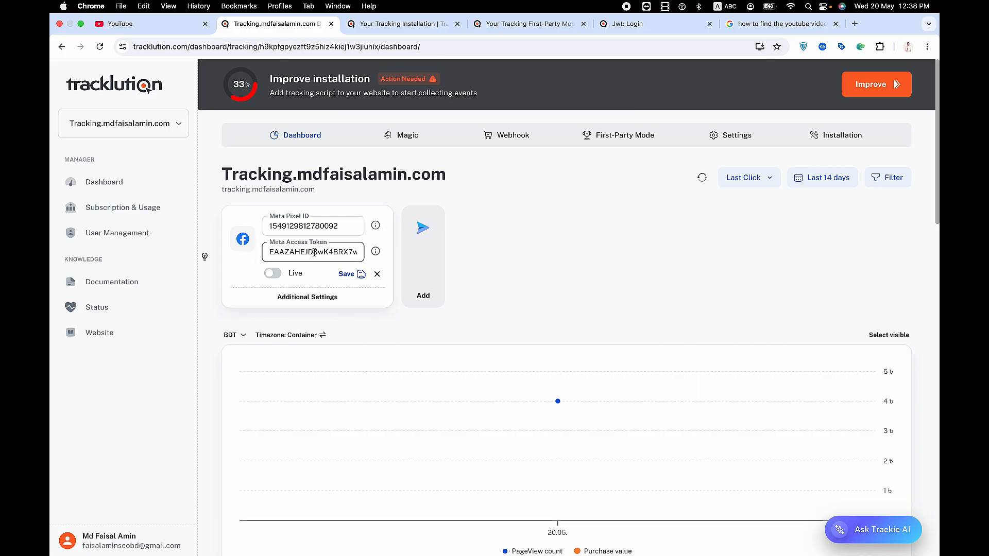
- Switch to Meta Events Manager in the other Chrome profile and open the selected dataset's settings
{"action": "left_click", "coordinate": [279, 6]}
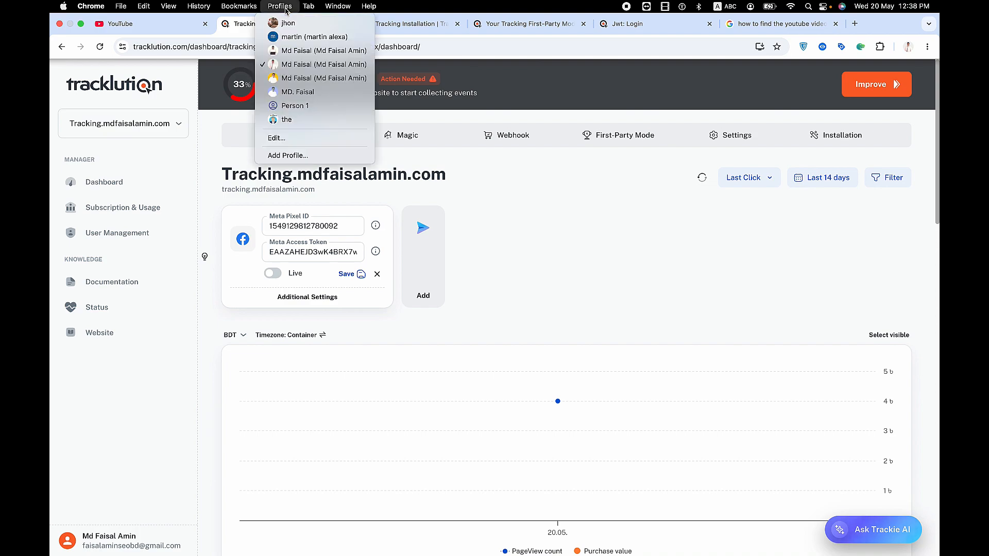
{"action": "left_click", "coordinate": [289, 50]}
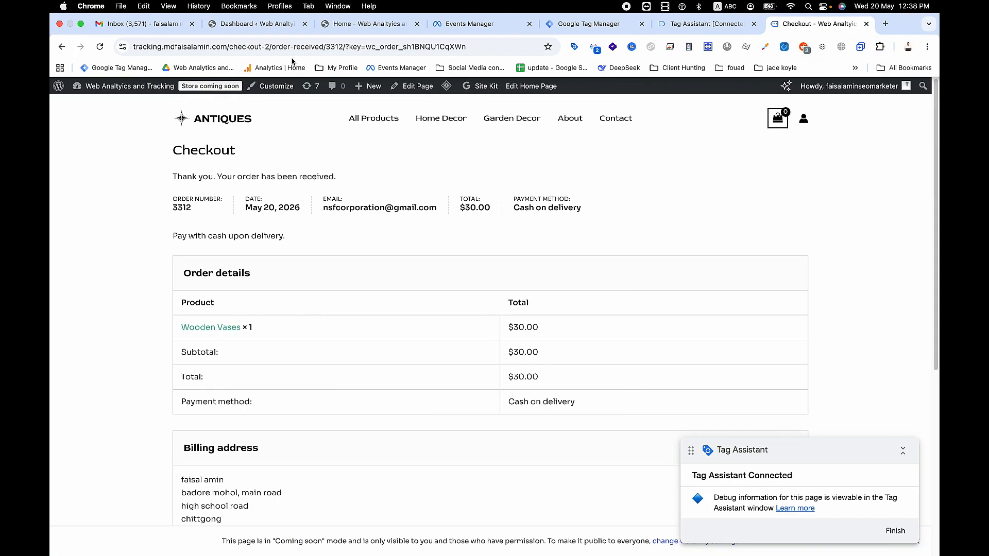
{"action": "left_click", "coordinate": [458, 24]}
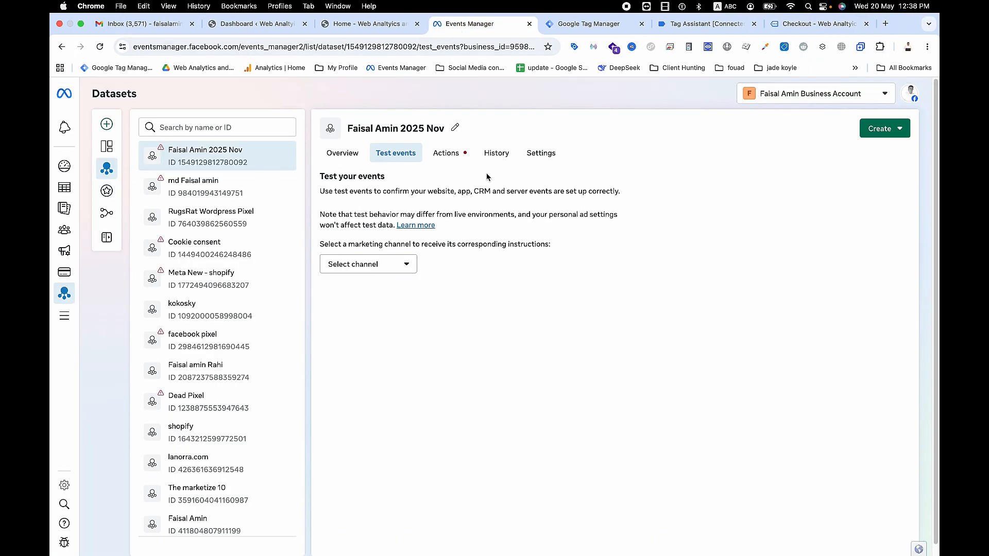
{"action": "left_click", "coordinate": [527, 161]}
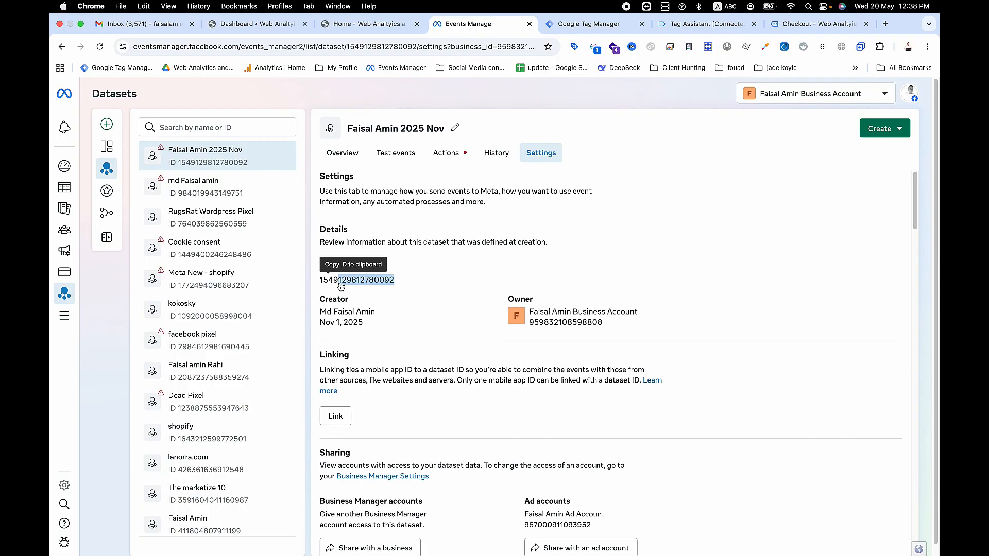
- Generate a Conversions API access token for the selected datasets through direct integration with the Dataset Quality API
{"action": "scroll", "coordinate": [527, 420], "scroll_direction": "down", "scroll_amount": 6}
{"action": "scroll", "coordinate": [526, 420], "scroll_direction": "down", "scroll_amount": 15}
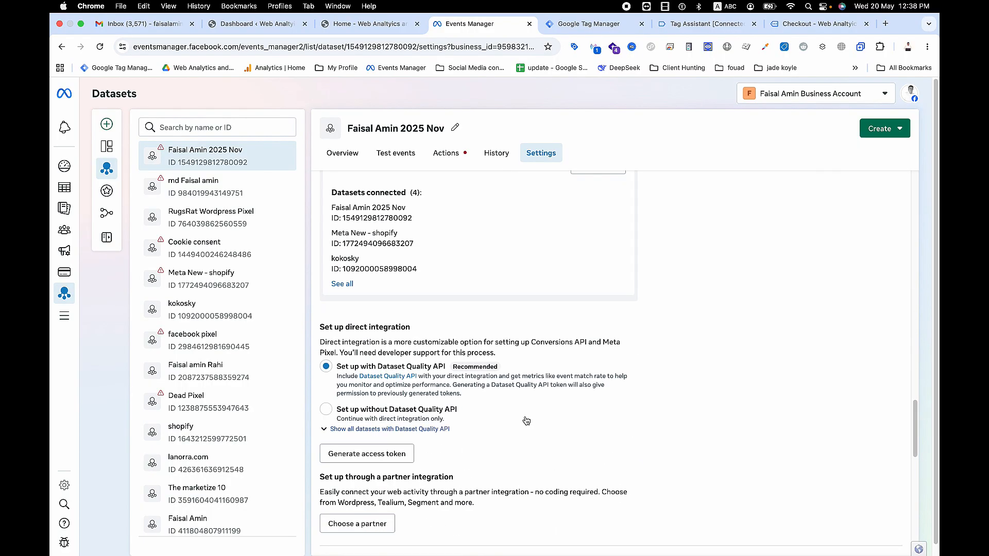
{"action": "scroll", "coordinate": [525, 420], "scroll_direction": "down", "scroll_amount": 8}
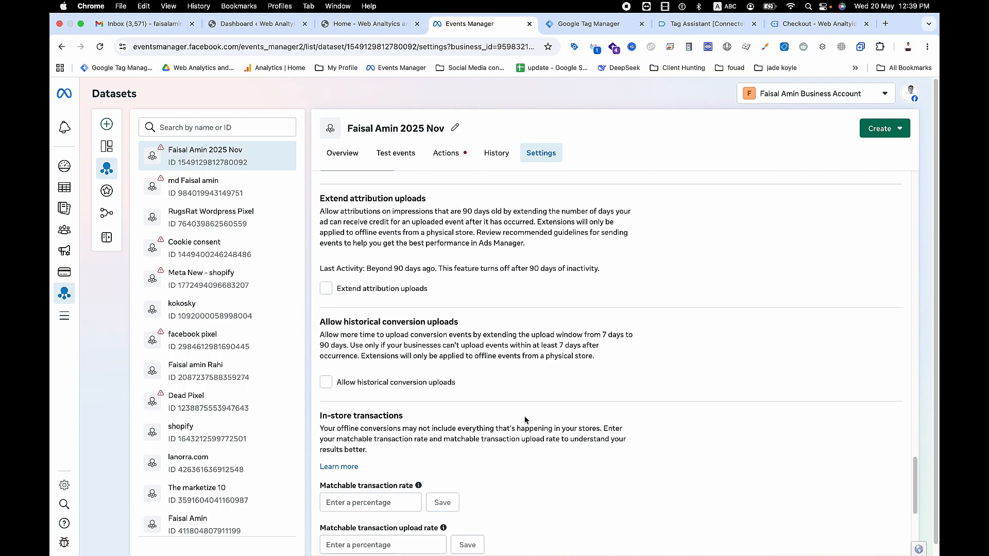
{"action": "scroll", "coordinate": [525, 416], "scroll_direction": "down", "scroll_amount": 2}
{"action": "scroll", "coordinate": [524, 417], "scroll_direction": "up", "scroll_amount": 5}
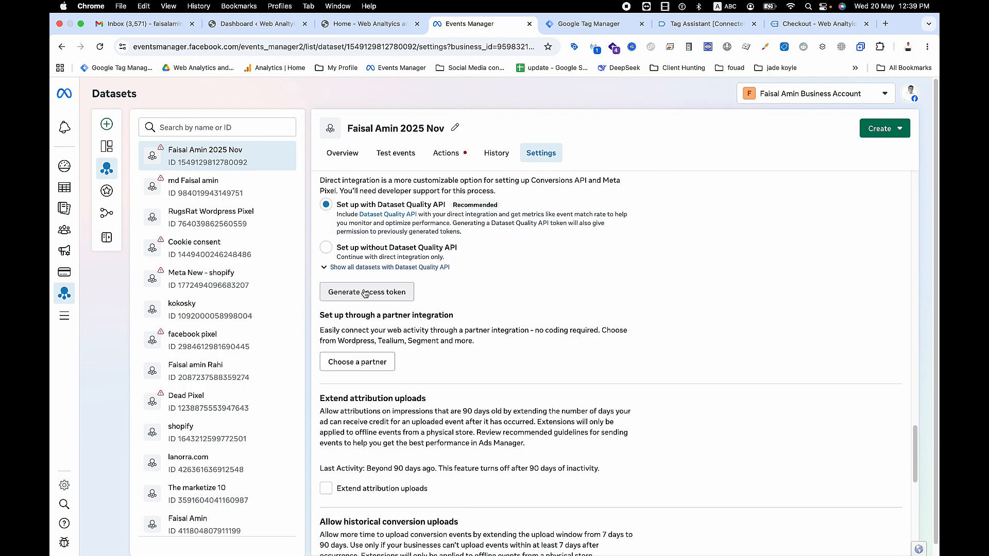
{"action": "left_click", "coordinate": [376, 297]}
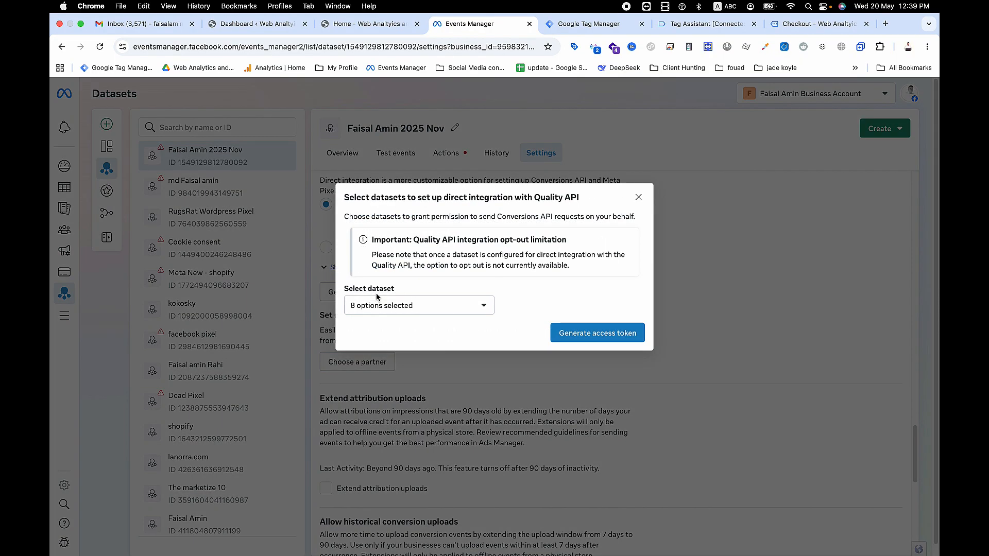
{"action": "left_click", "coordinate": [567, 333]}
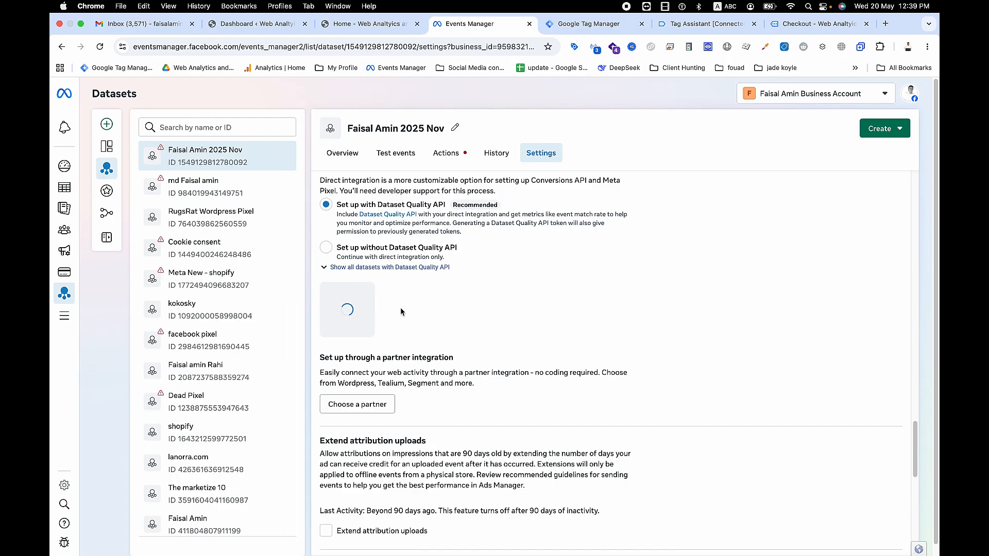
- Switch back to the Tracklution dashboard in the other Chrome profile and review the PageView and Purchase figures and chart
{"action": "left_click", "coordinate": [280, 6]}
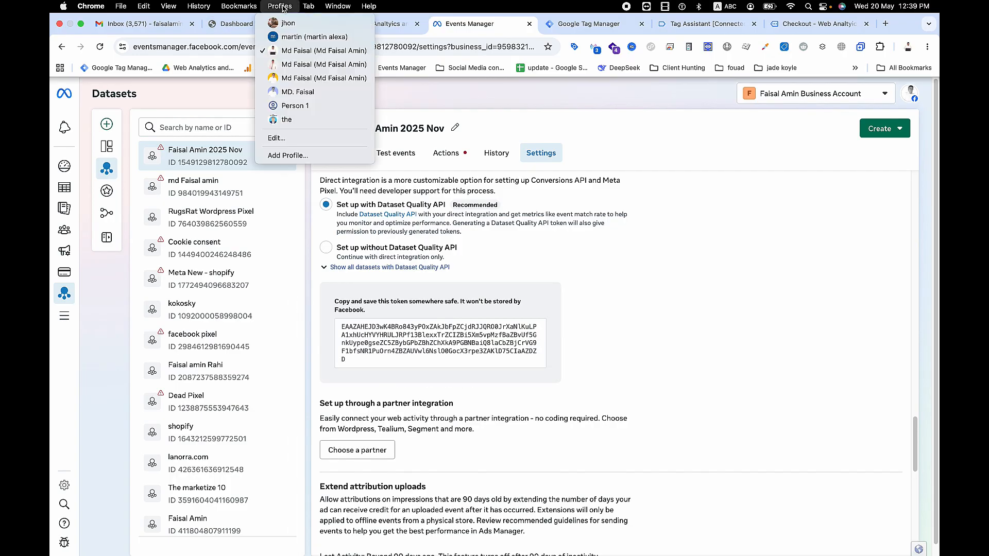
{"action": "left_click", "coordinate": [309, 64]}
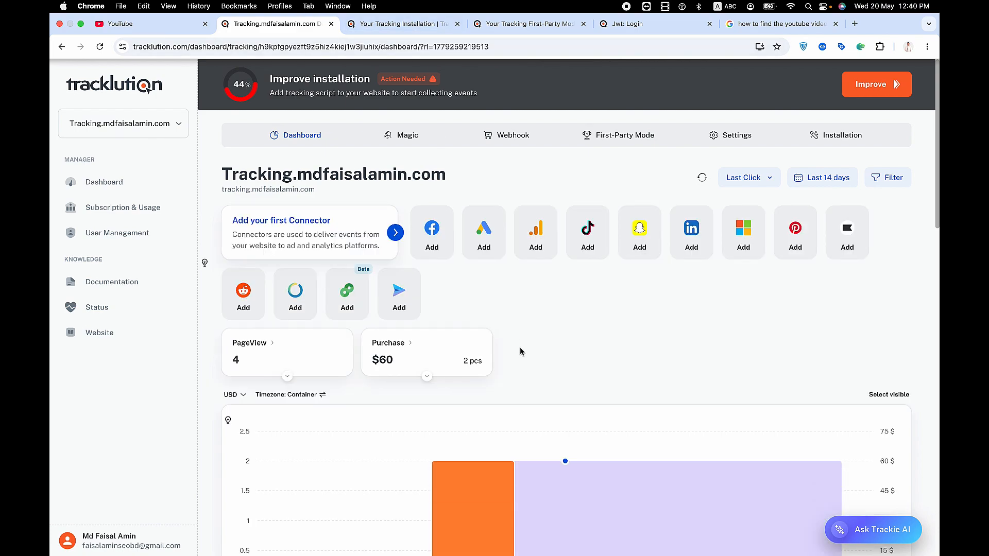
{"action": "scroll", "coordinate": [520, 346], "scroll_direction": "down", "scroll_amount": 3}
{"action": "mouse_move", "coordinate": [522, 344]}
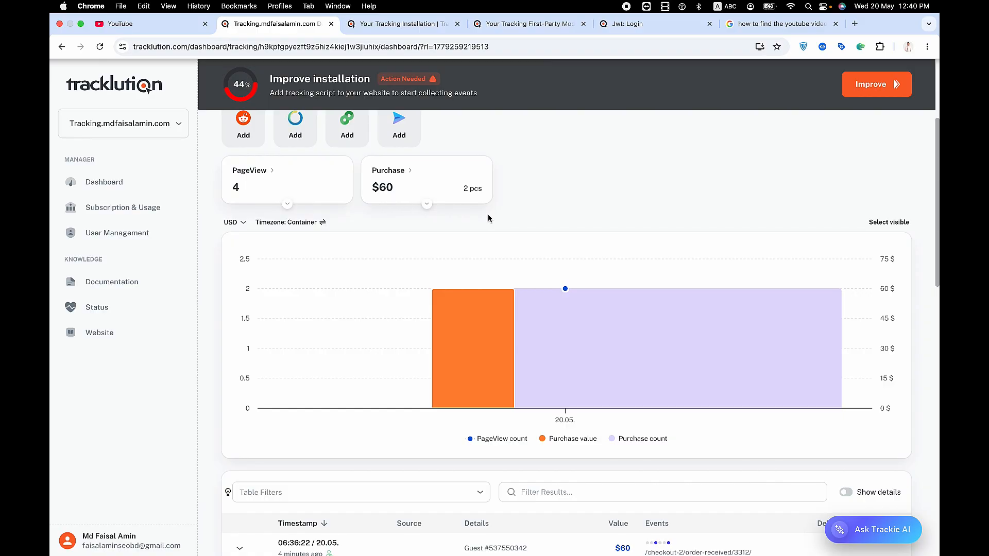
{"action": "scroll", "coordinate": [488, 218], "scroll_direction": "up", "scroll_amount": 3}
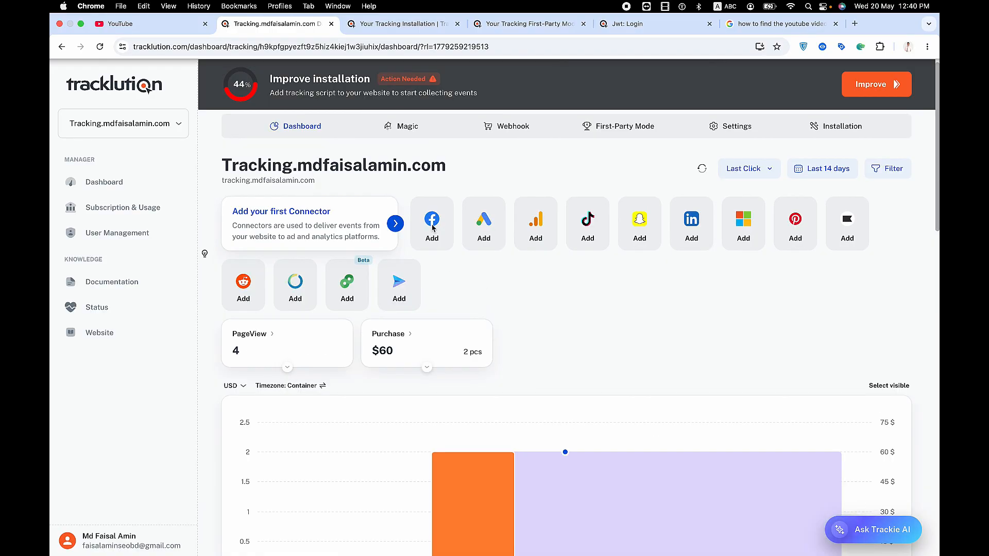
- Open the container's settings, switch the Facebook connector to Live and save it
{"action": "left_click", "coordinate": [735, 129]}
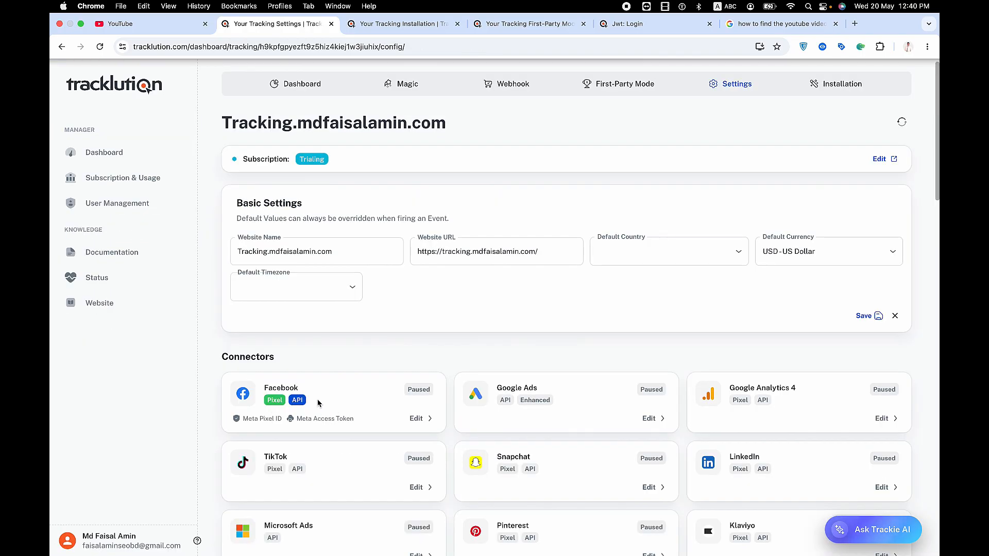
{"action": "left_click", "coordinate": [415, 418]}
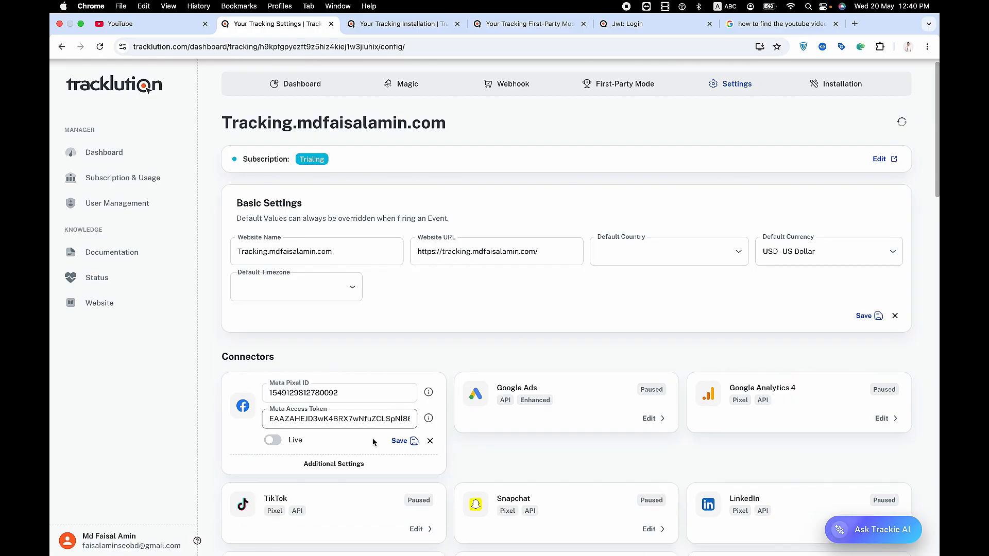
{"action": "left_click", "coordinate": [274, 444]}
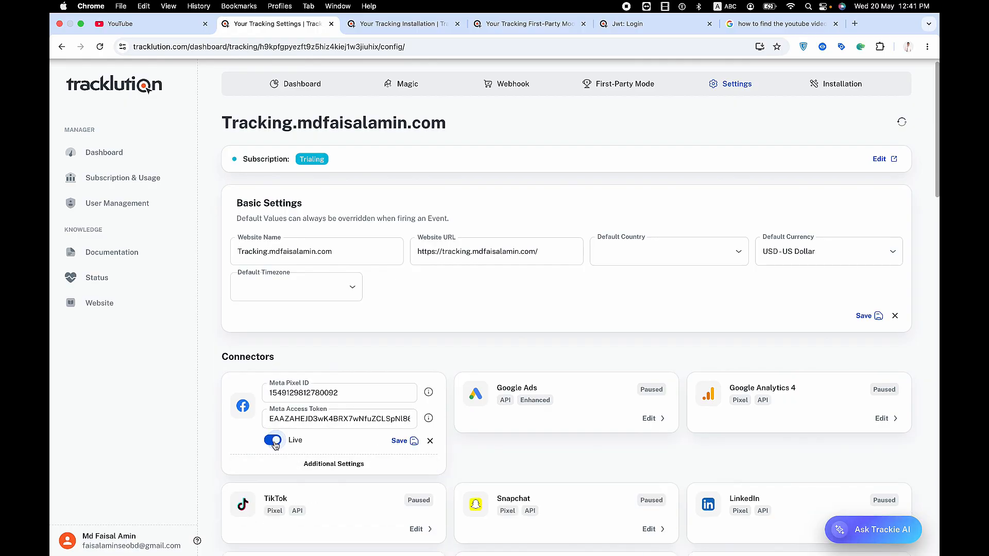
{"action": "left_click", "coordinate": [401, 441]}
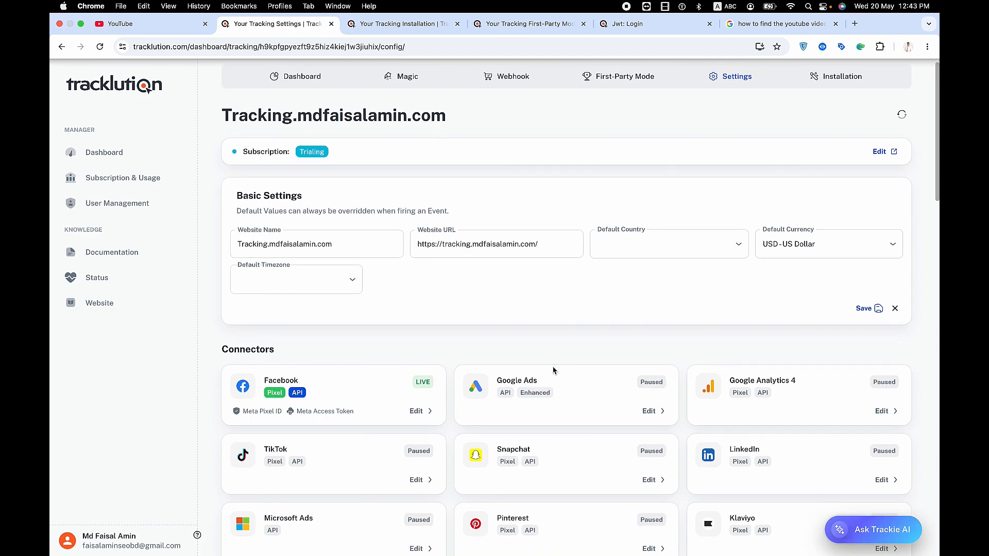
- Review the Standard and Custom Events table, opening the Facebook event names for CompleteRegistration and InitiateCheckout for editing
{"action": "scroll", "coordinate": [551, 369], "scroll_direction": "down", "scroll_amount": 7}
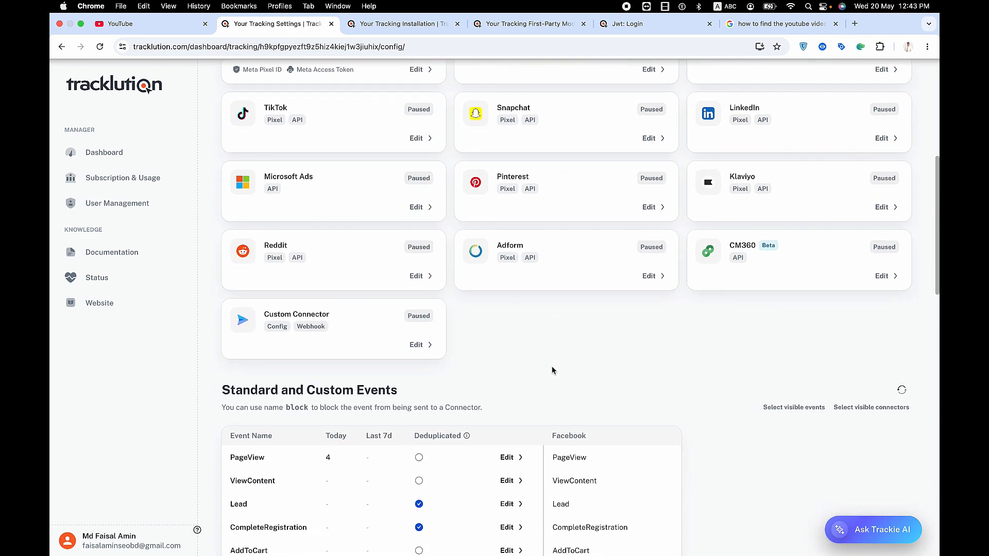
{"action": "scroll", "coordinate": [551, 370], "scroll_direction": "down", "scroll_amount": 4}
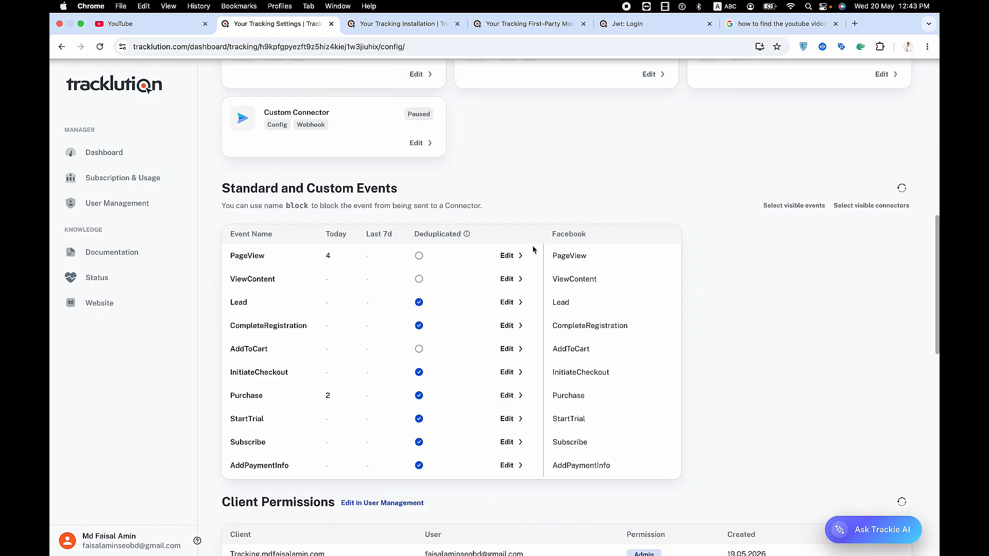
{"action": "left_click", "coordinate": [509, 326]}
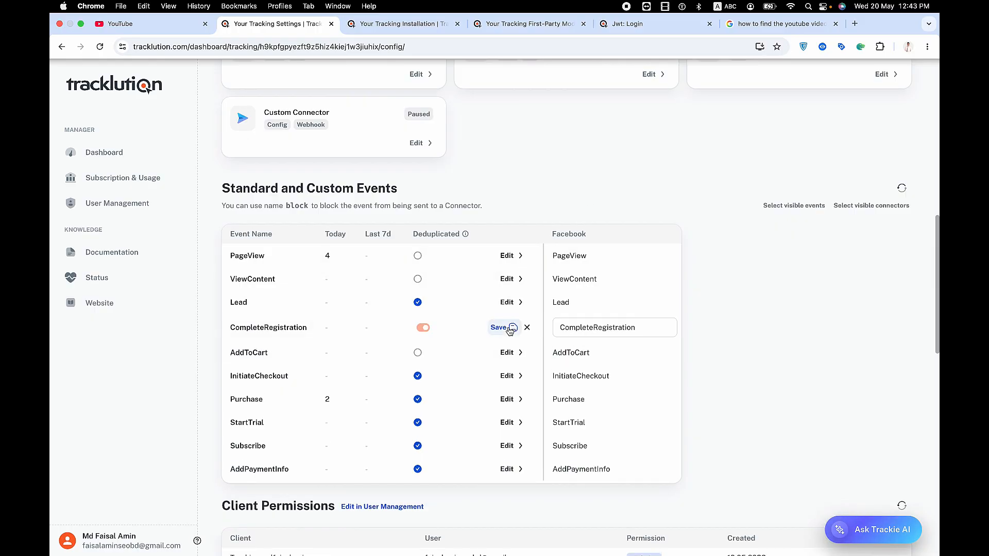
{"action": "scroll", "coordinate": [424, 243], "scroll_direction": "down", "scroll_amount": 2}
{"action": "left_click", "coordinate": [650, 236]}
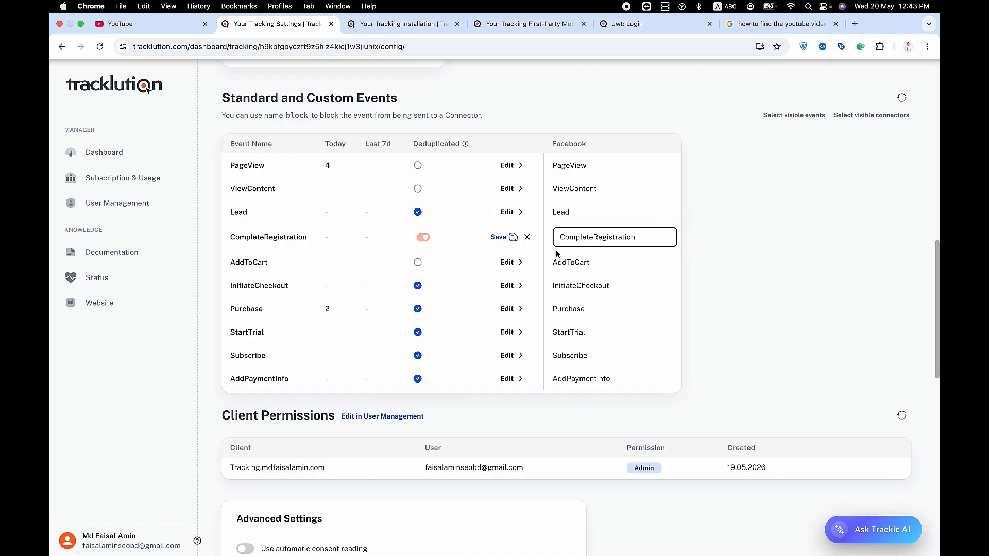
{"action": "left_click", "coordinate": [508, 286]}
{"action": "left_click", "coordinate": [632, 287]}
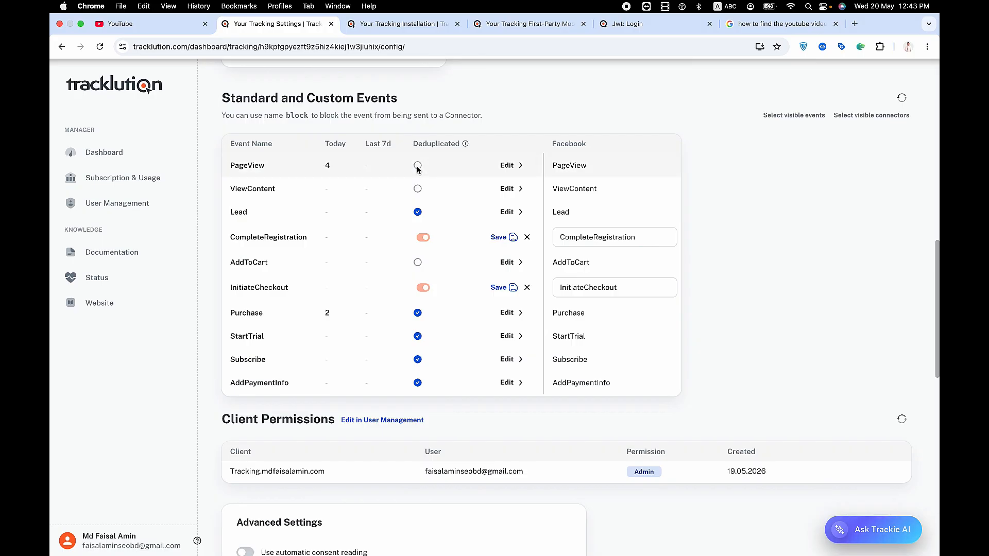
{"action": "scroll", "coordinate": [371, 260], "scroll_direction": "up", "scroll_amount": 12}
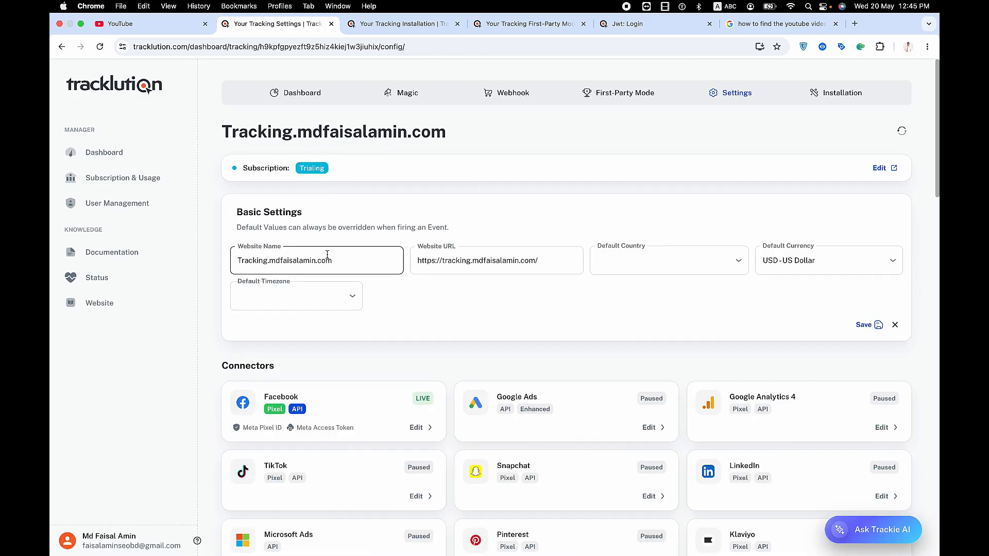